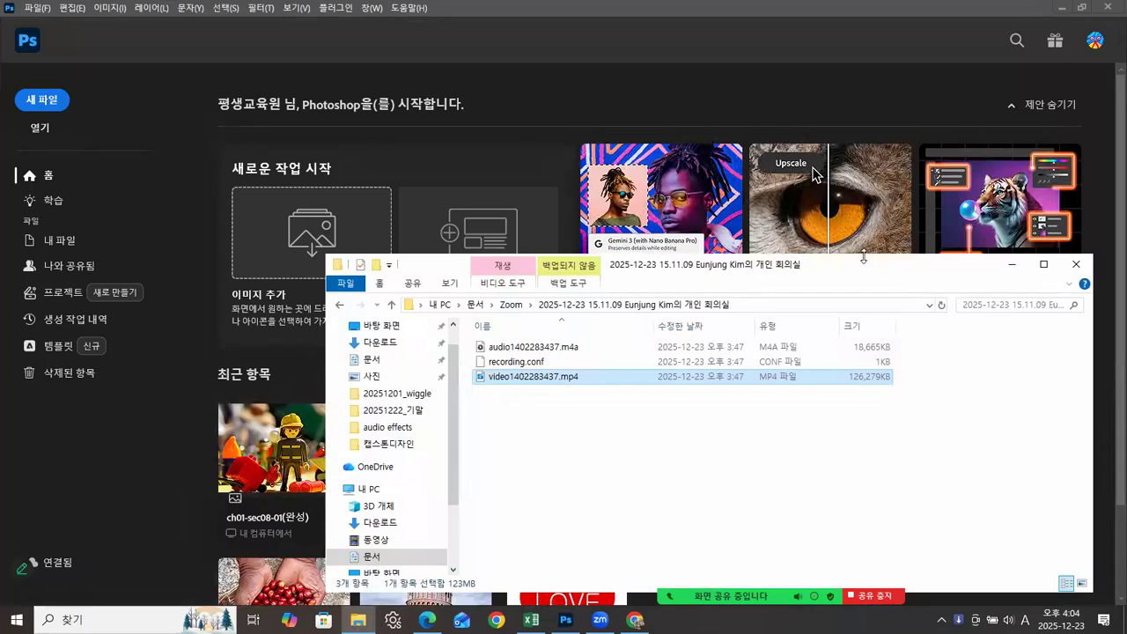
Step: Browse from the desktop to the Photoshop2025 winter course folder's 예제 subfolder and open ch01
left_click_drag(852, 263, 838, 192)
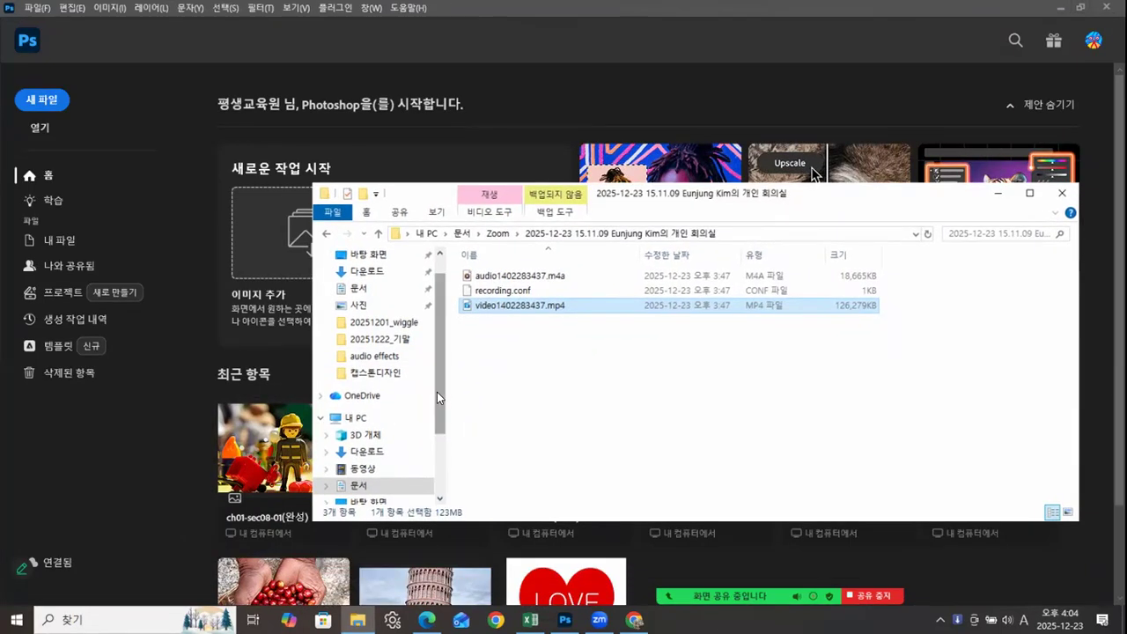
left_click(374, 254)
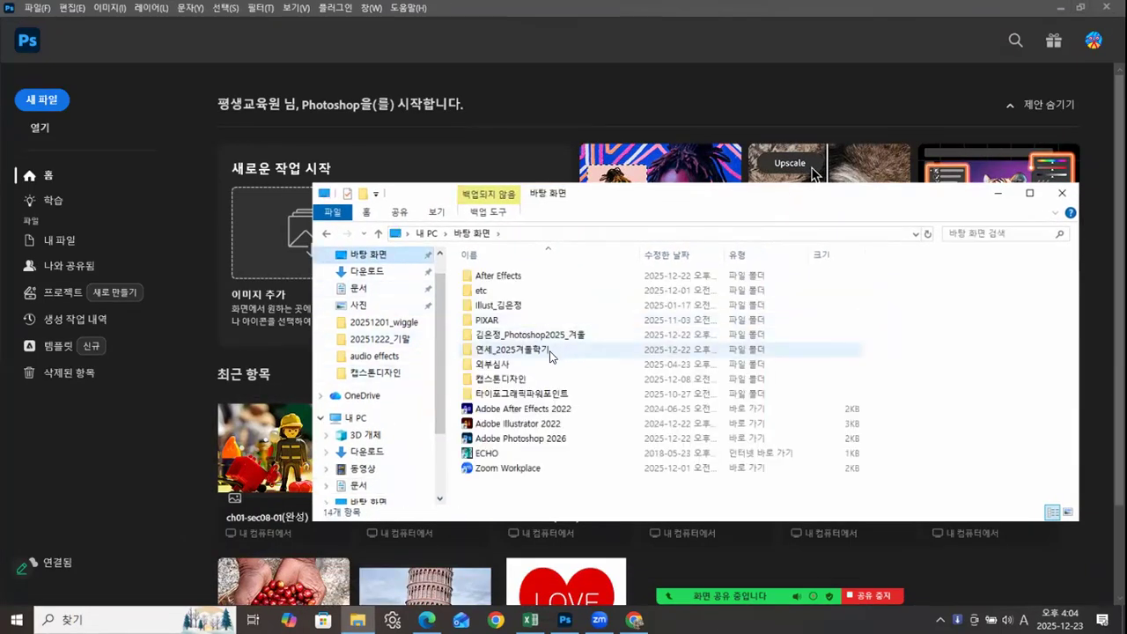
double_click(498, 335)
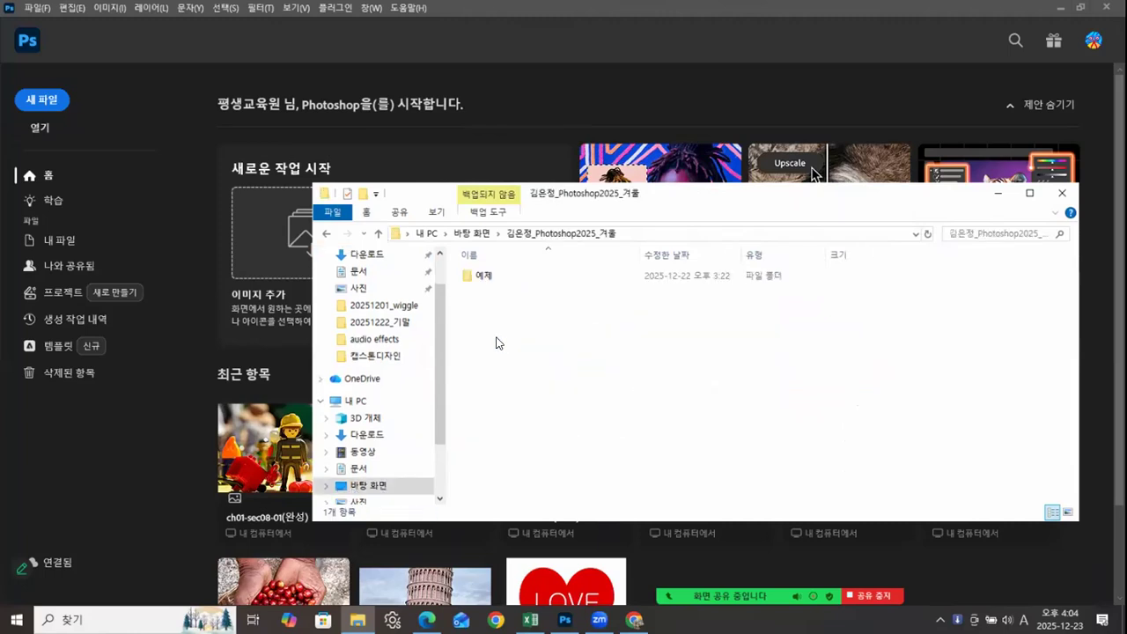
double_click(483, 276)
double_click(483, 276)
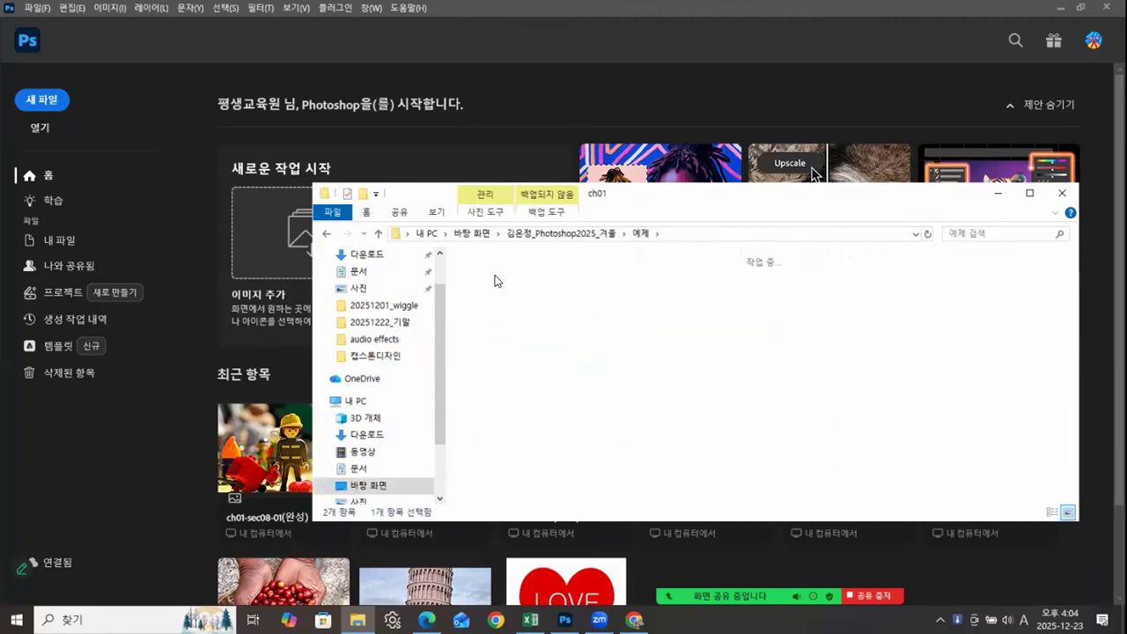
left_click_drag(677, 190, 547, 101)
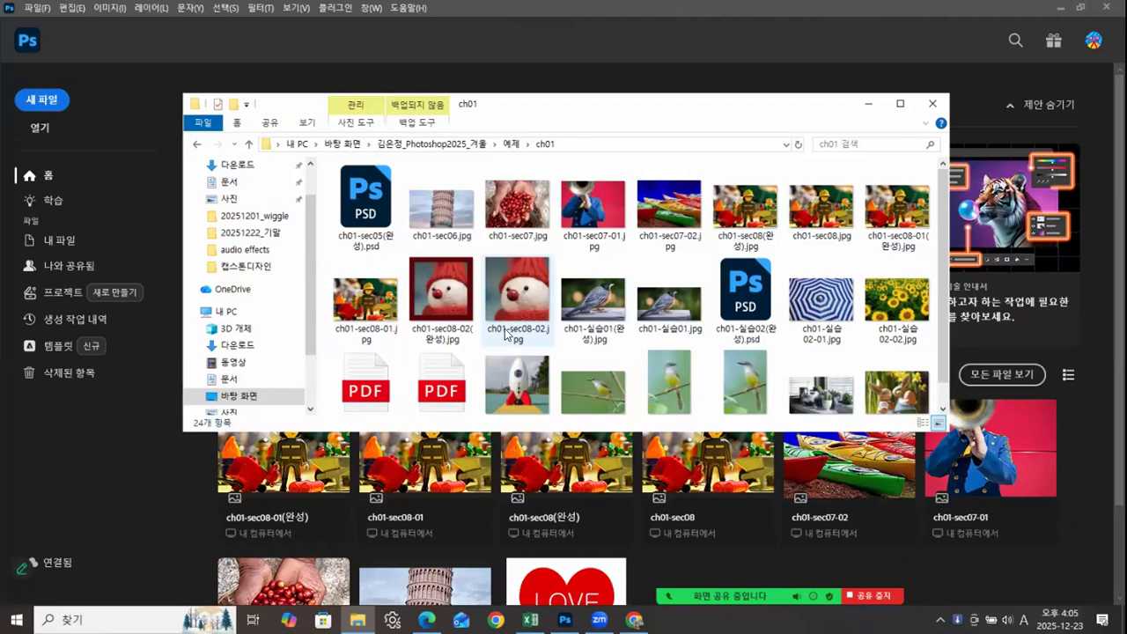
Step: Open ch01-sec08-02.jpg in Photoshop as a floating document window, enlarged to show the whole image
left_click_drag(518, 298, 110, 421)
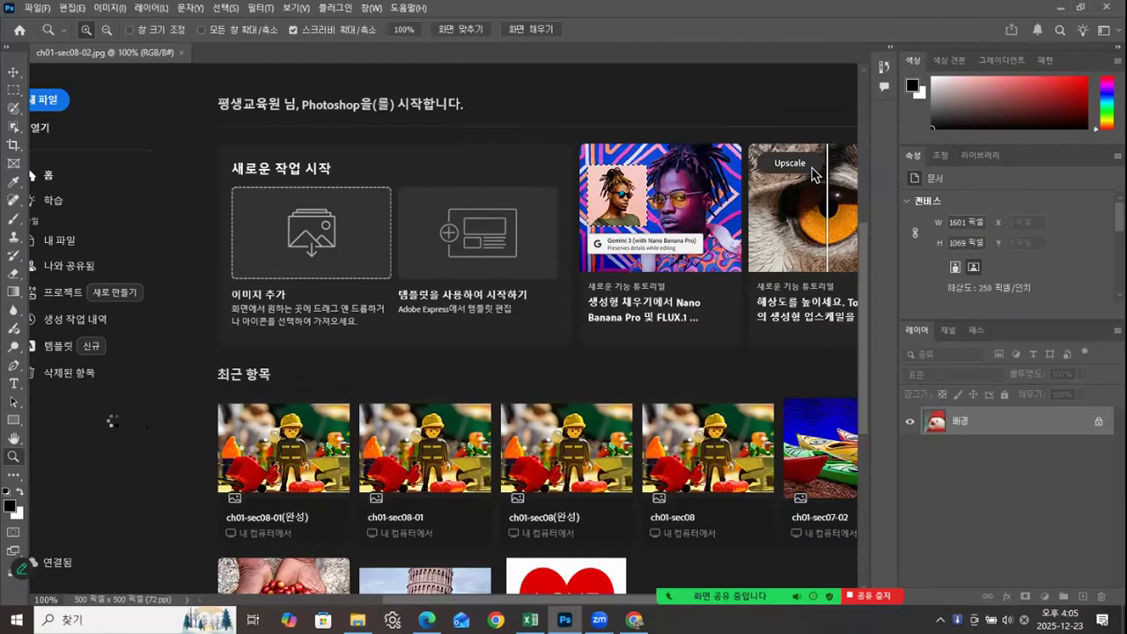
left_click_drag(155, 53, 275, 75)
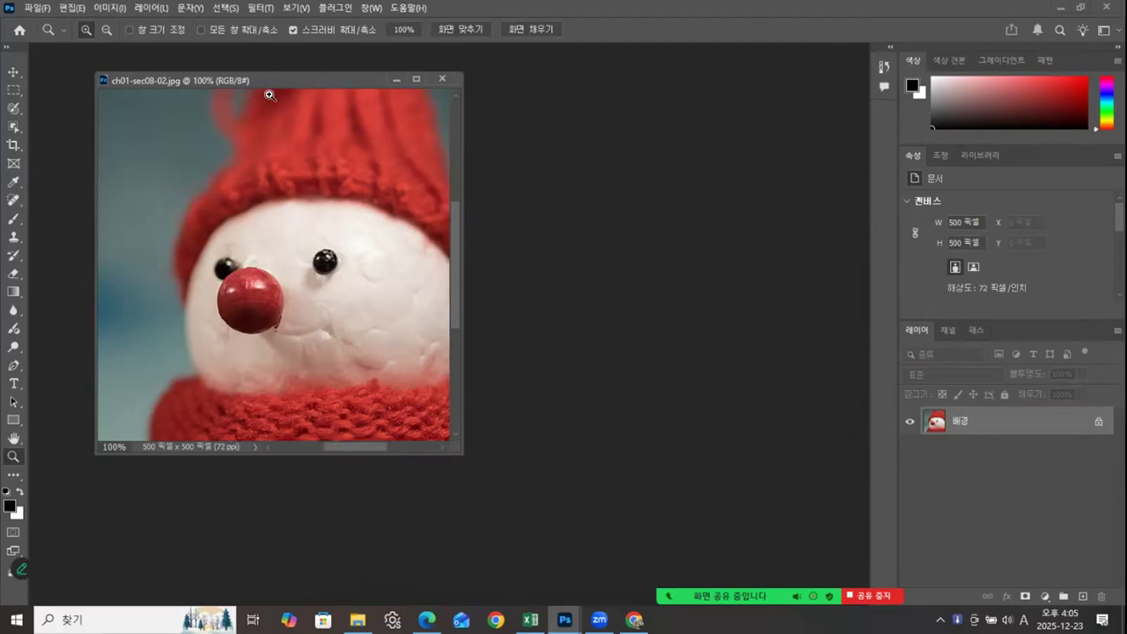
left_click_drag(304, 79, 324, 74)
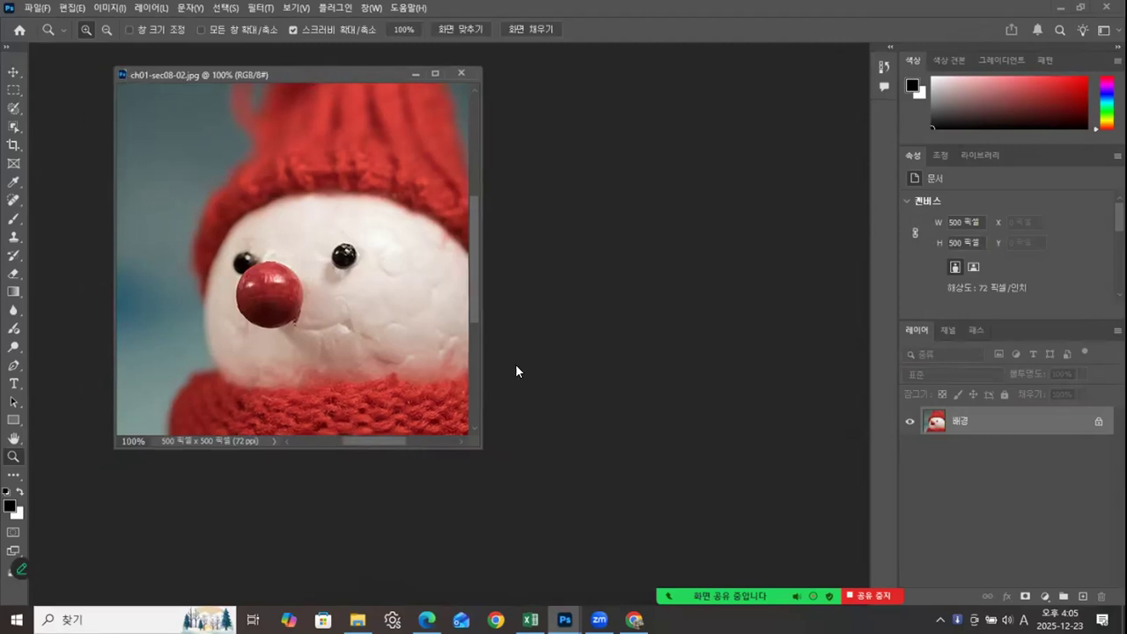
left_click_drag(478, 446, 586, 507)
left_click_drag(470, 66, 602, 71)
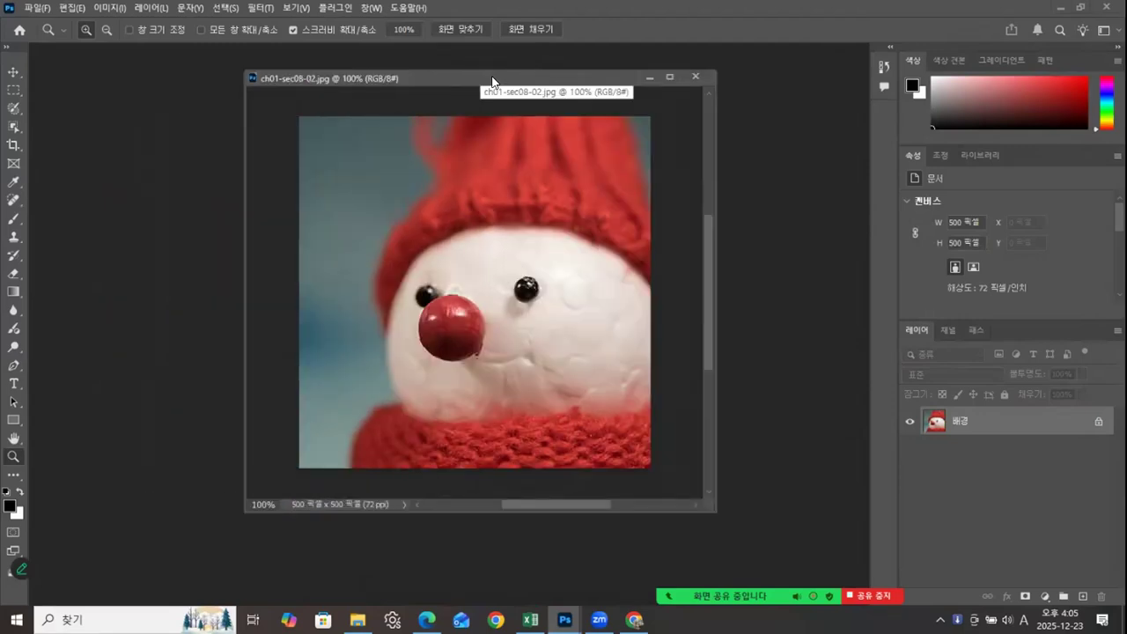
Step: Check the snowman image's dimensions and resolution in Image Size, and leave without changing them
right_click(493, 82)
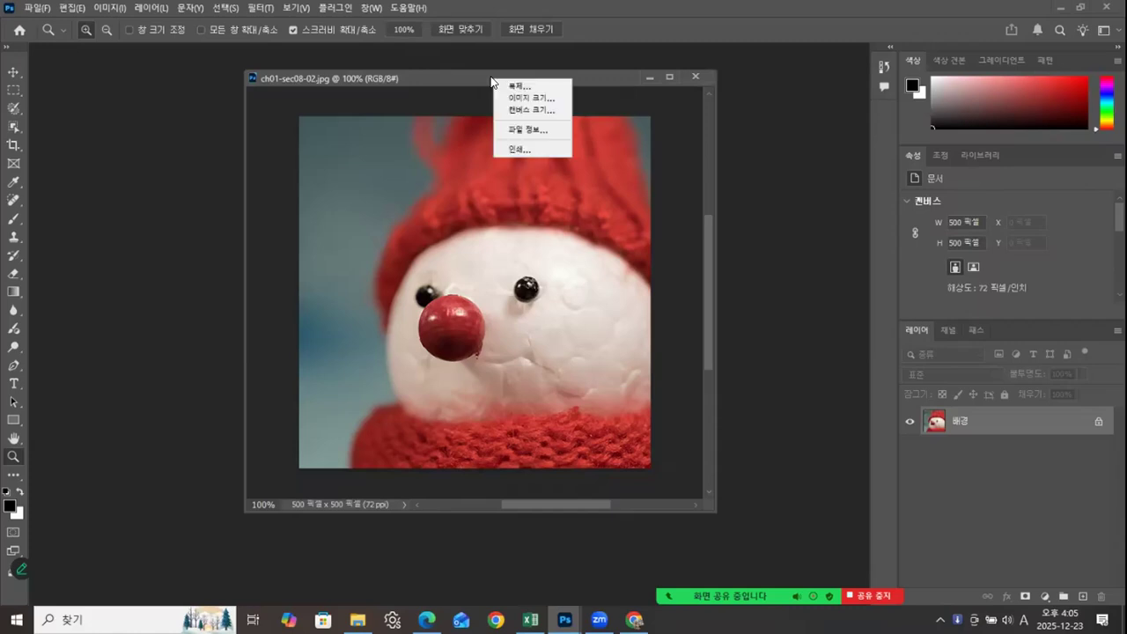
left_click(521, 99)
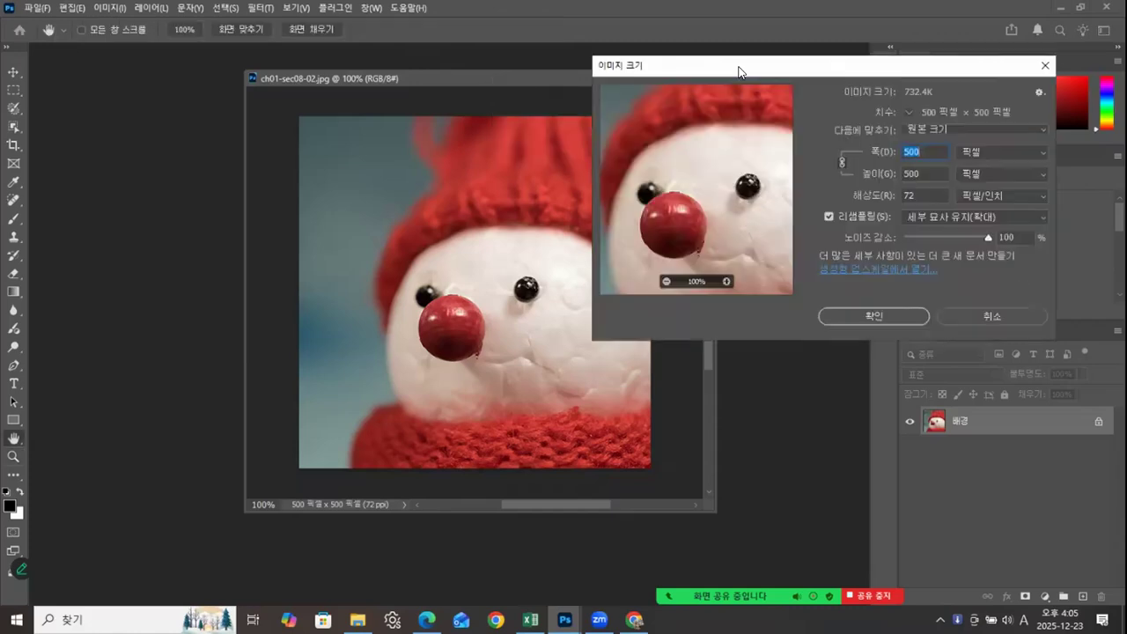
left_click_drag(758, 59, 777, 36)
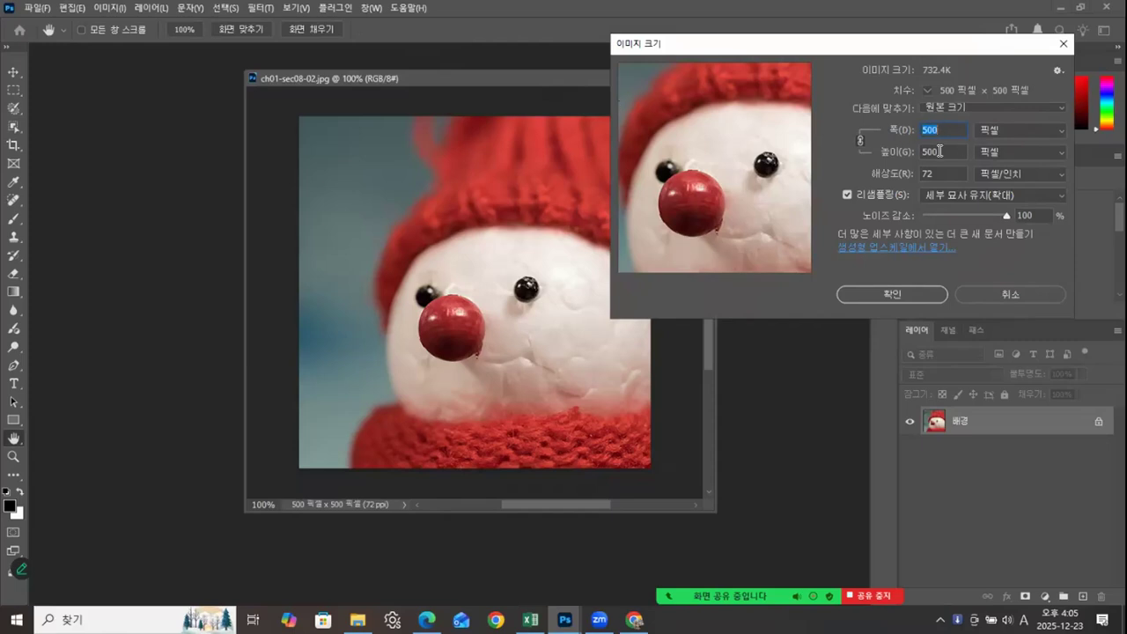
left_click(978, 293)
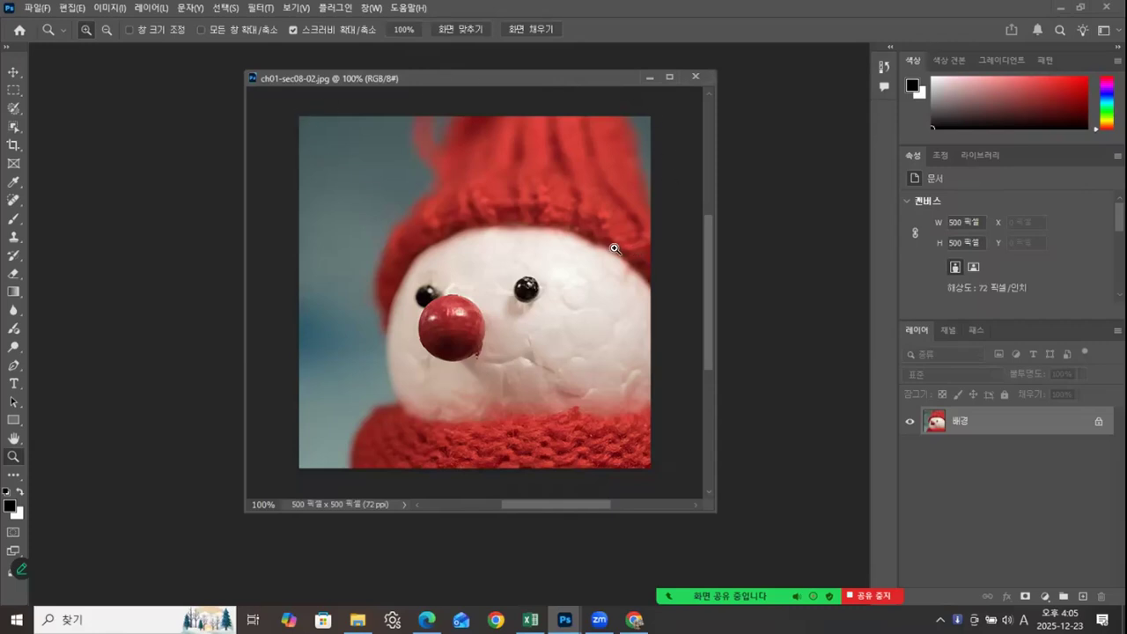
Step: Enlarge the canvas to 600 x 600 pixels around the centred image, and widen the document window to show it all
left_click(14, 72)
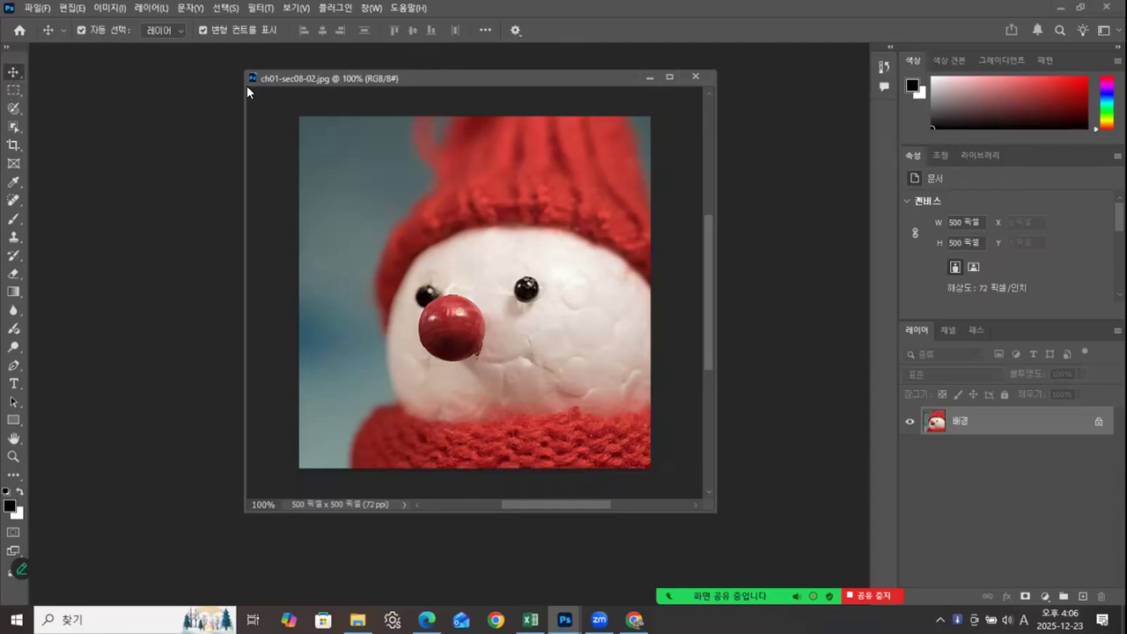
right_click(471, 81)
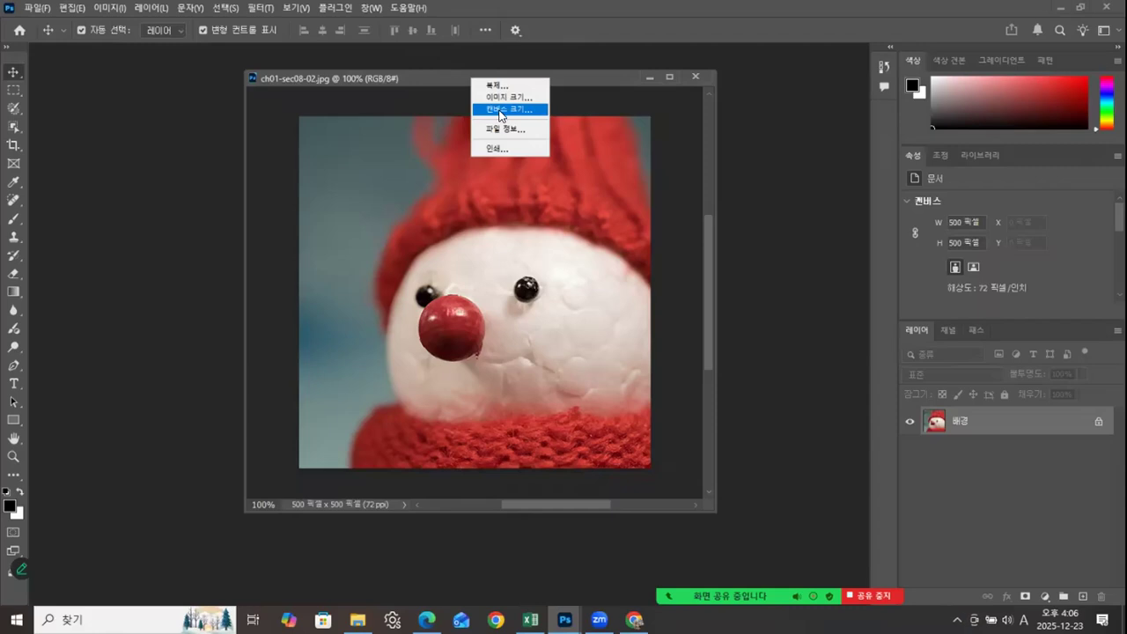
left_click(495, 109)
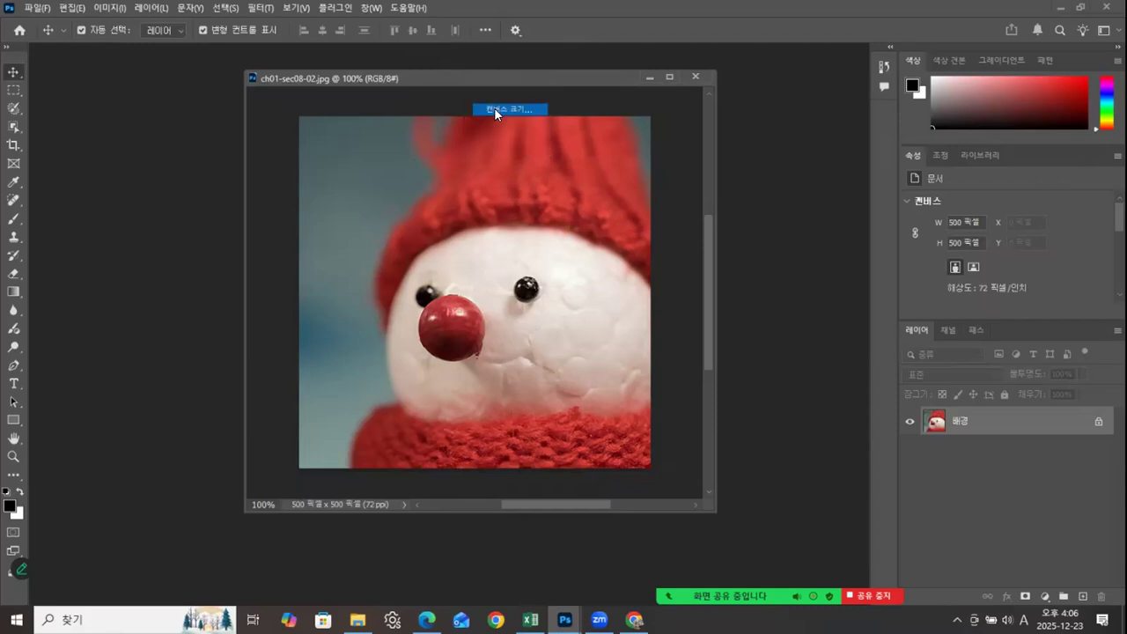
left_click_drag(504, 101, 829, 46)
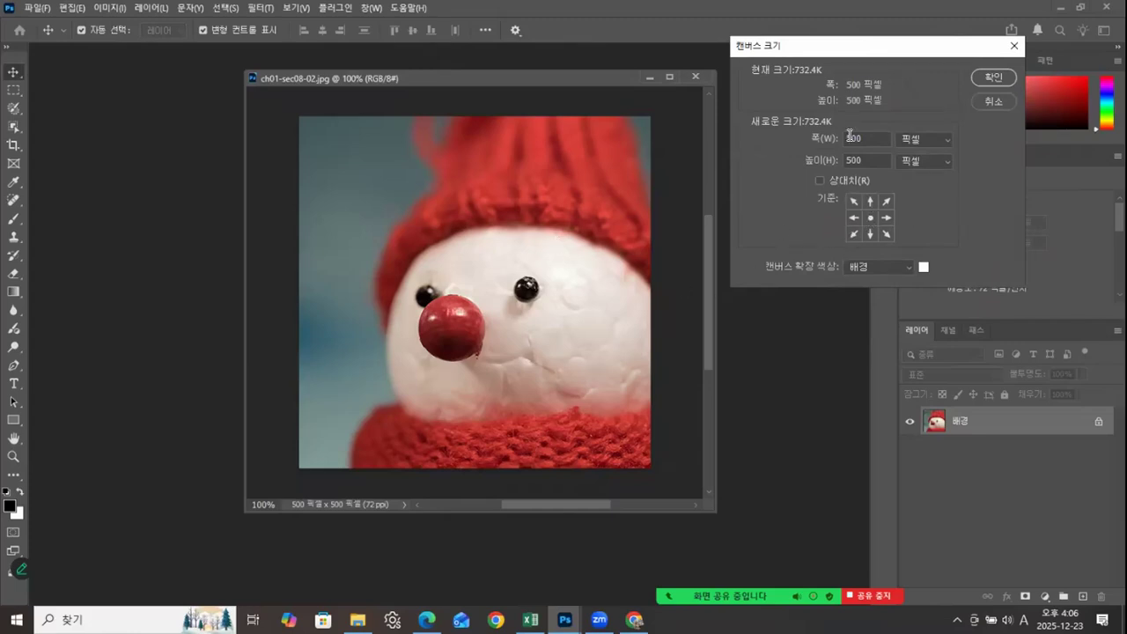
left_click_drag(850, 139, 816, 142)
type("6")
left_click_drag(850, 159, 818, 162)
type("6")
left_click(994, 84)
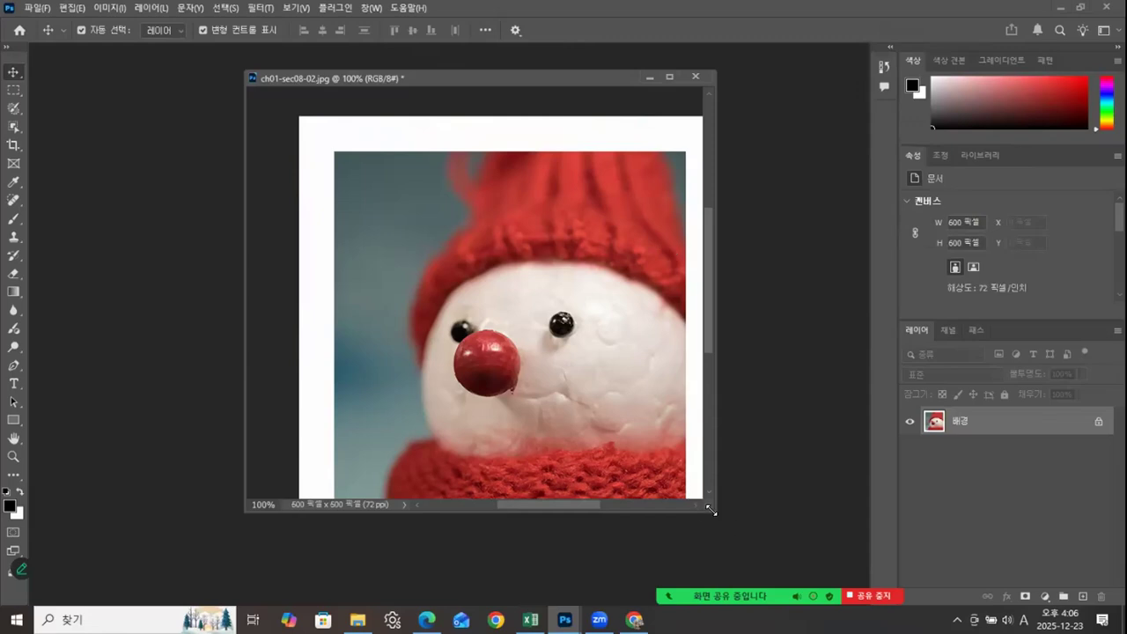
left_click_drag(767, 553, 772, 556)
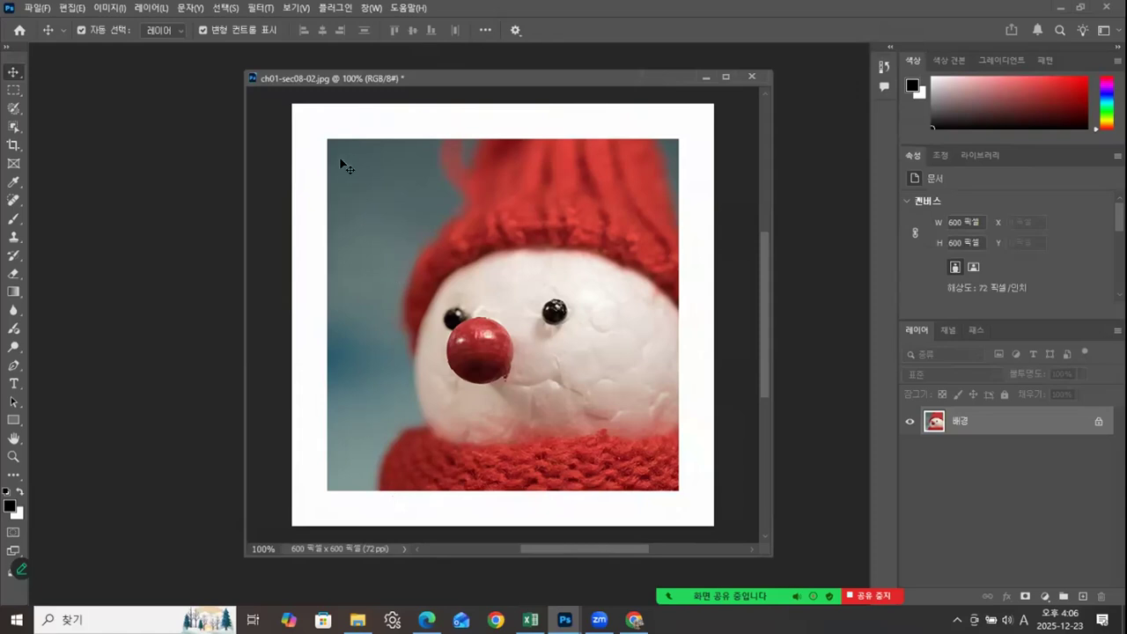
Step: Marquee-select parts of the white border along the image's upper edge and corners, clearing the selections
left_click(13, 91)
left_click_drag(325, 126, 678, 167)
left_click(634, 153)
left_click_drag(291, 103, 720, 170)
left_click(720, 192)
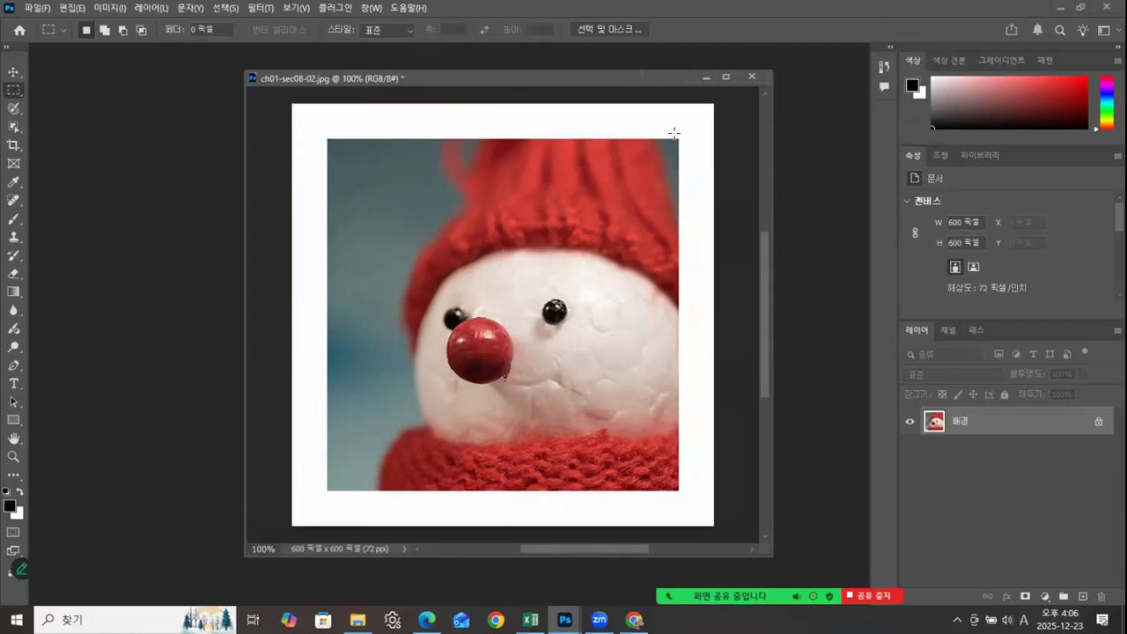
left_click_drag(678, 132, 716, 171)
left_click(325, 138)
left_click_drag(325, 138, 274, 174)
left_click(386, 133)
Step: Show the full history list, and compare the original snapshot with the latest deselected state
left_click(886, 67)
left_click_drag(870, 164, 870, 319)
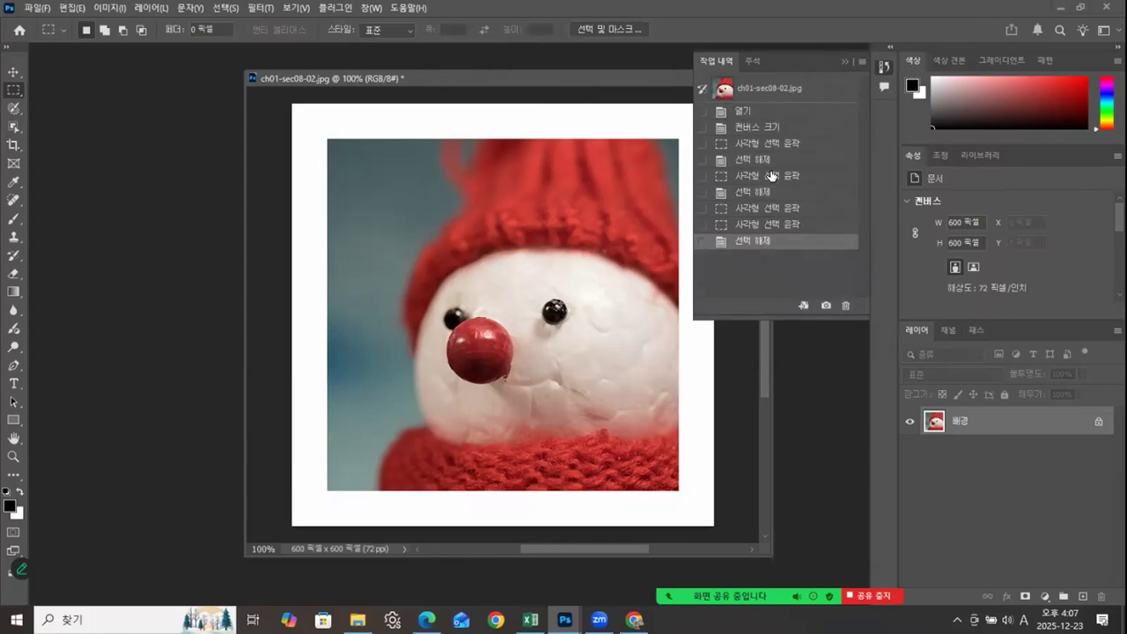
left_click(755, 91)
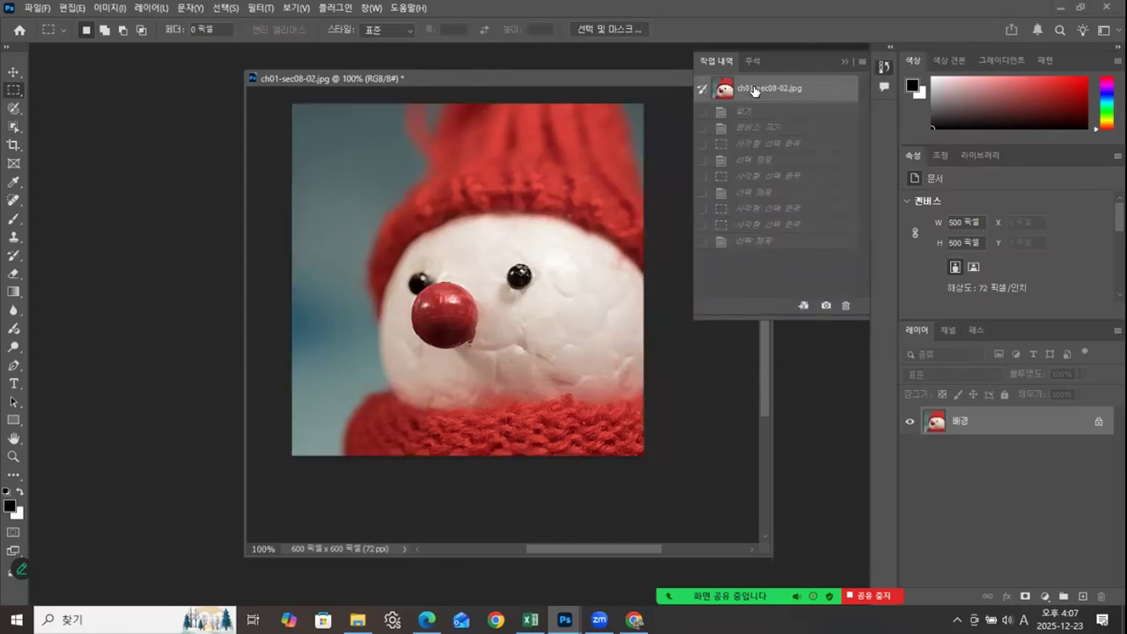
left_click(762, 242)
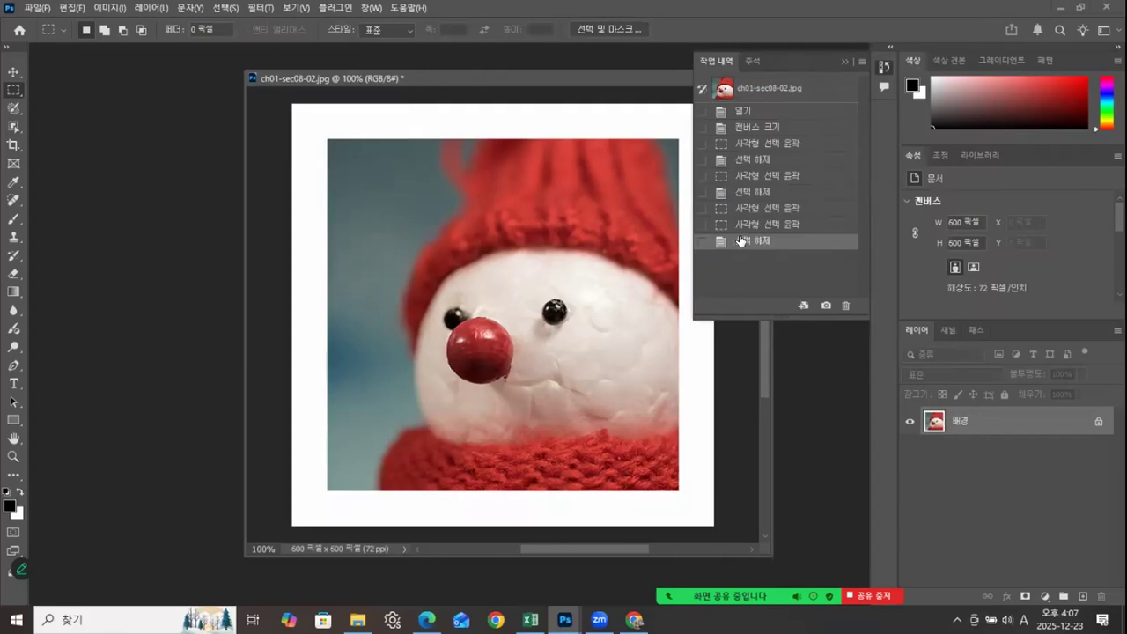
Step: Step back through the history one state at a time, from the last selection to the Open (열기) state
left_click(768, 226)
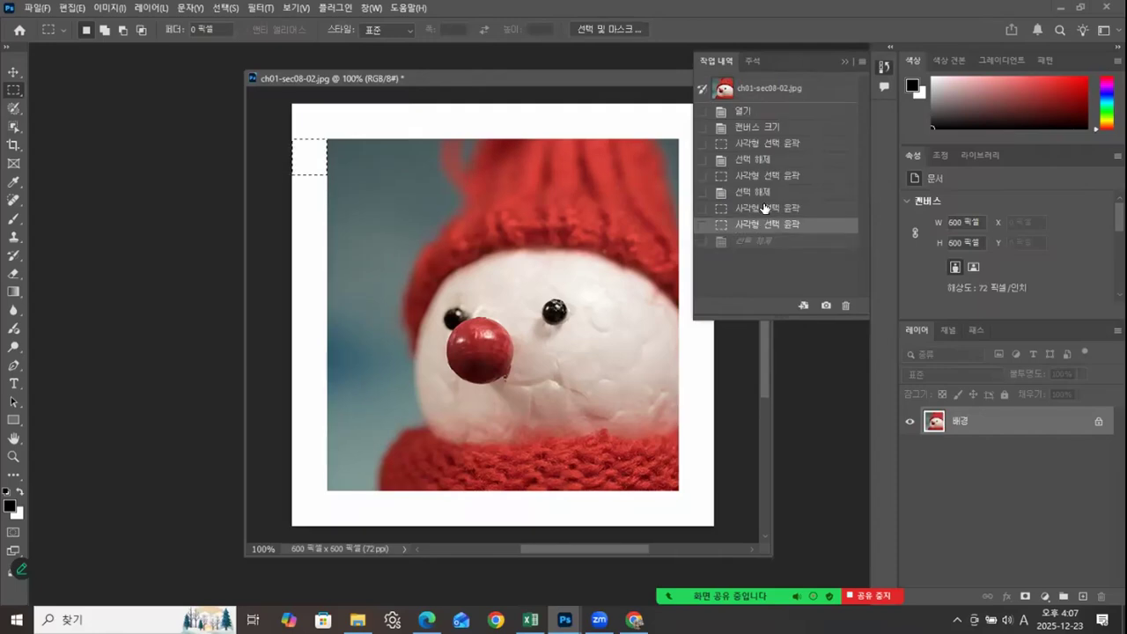
left_click(764, 209)
left_click(761, 192)
left_click(761, 177)
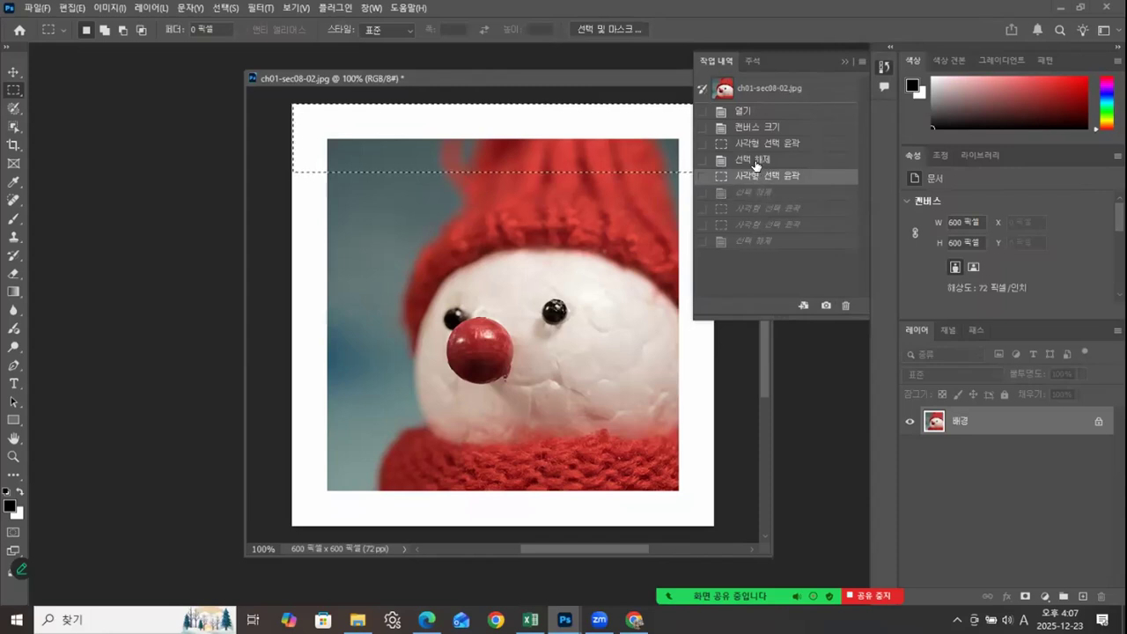
left_click(756, 161)
left_click(753, 144)
left_click(751, 129)
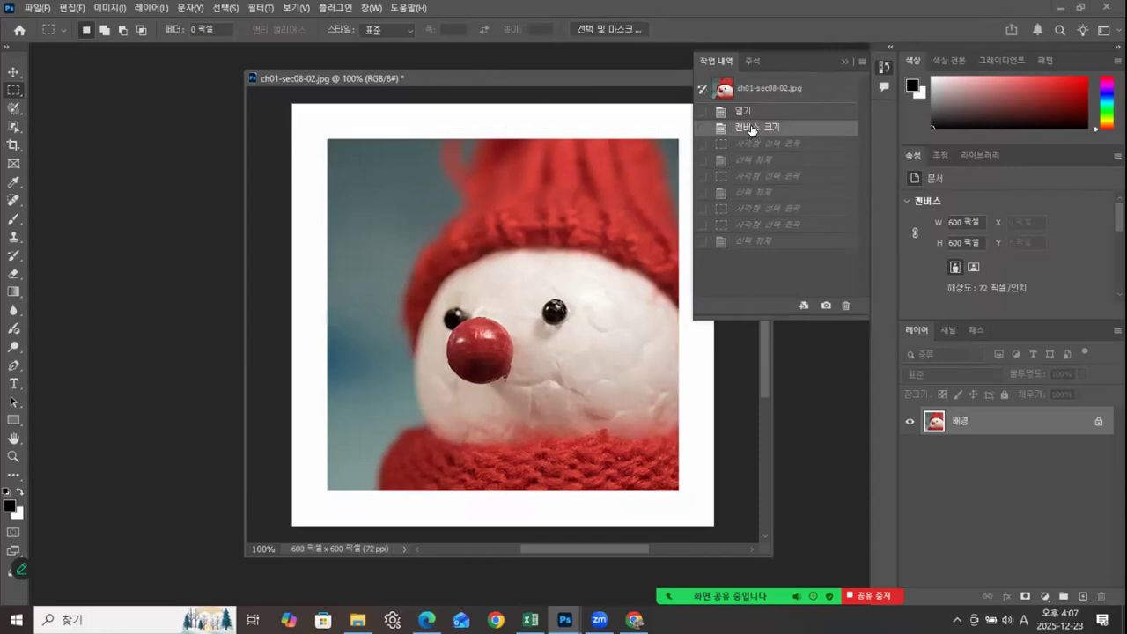
left_click(749, 113)
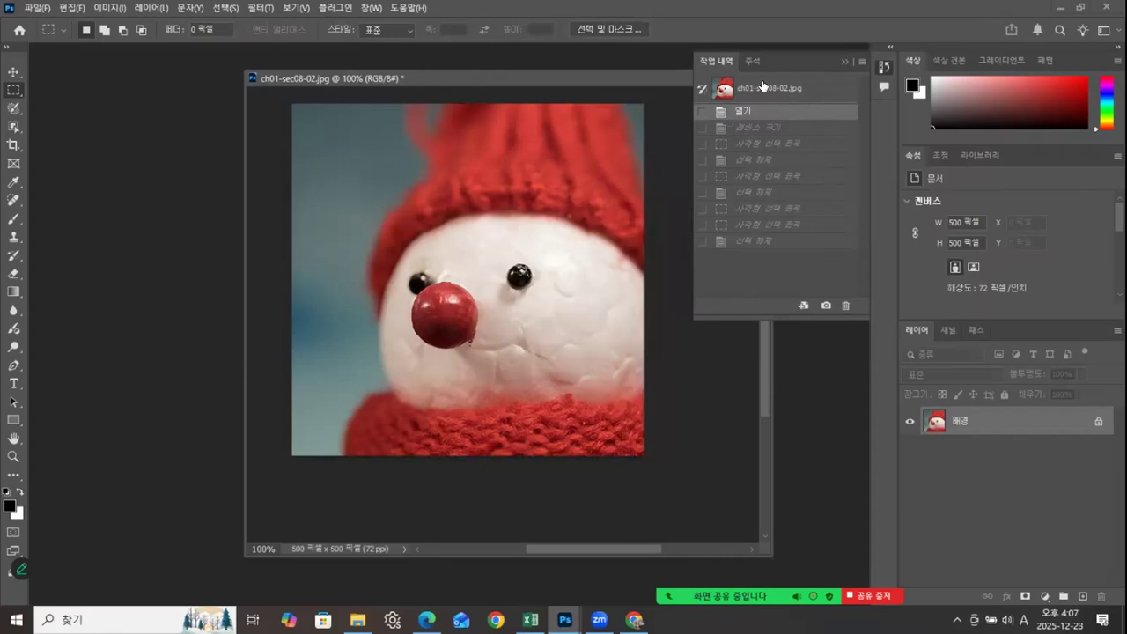
Step: Compare the Canvas Size history state with the original, restore the Open state, and collapse the history list
left_click(762, 87)
left_click(753, 129)
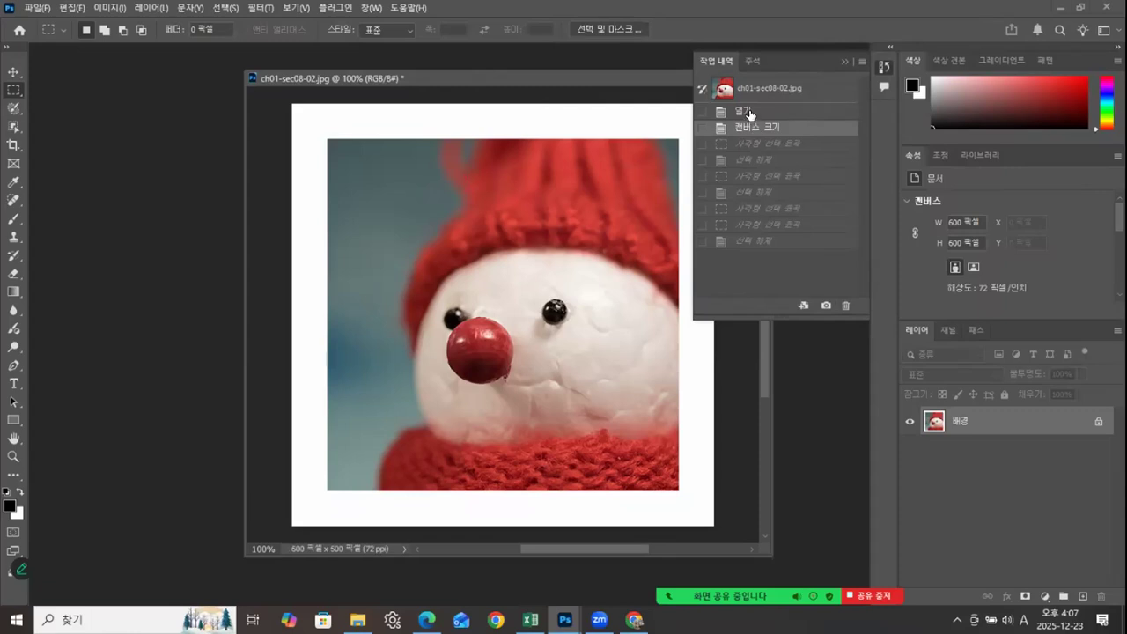
left_click(751, 113)
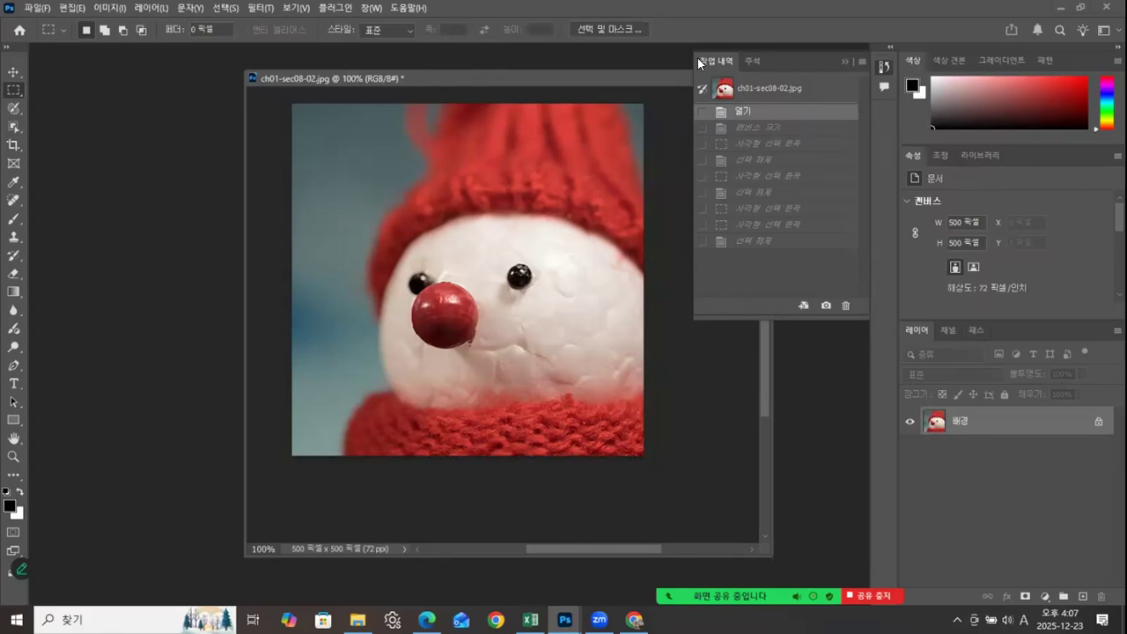
left_click(841, 61)
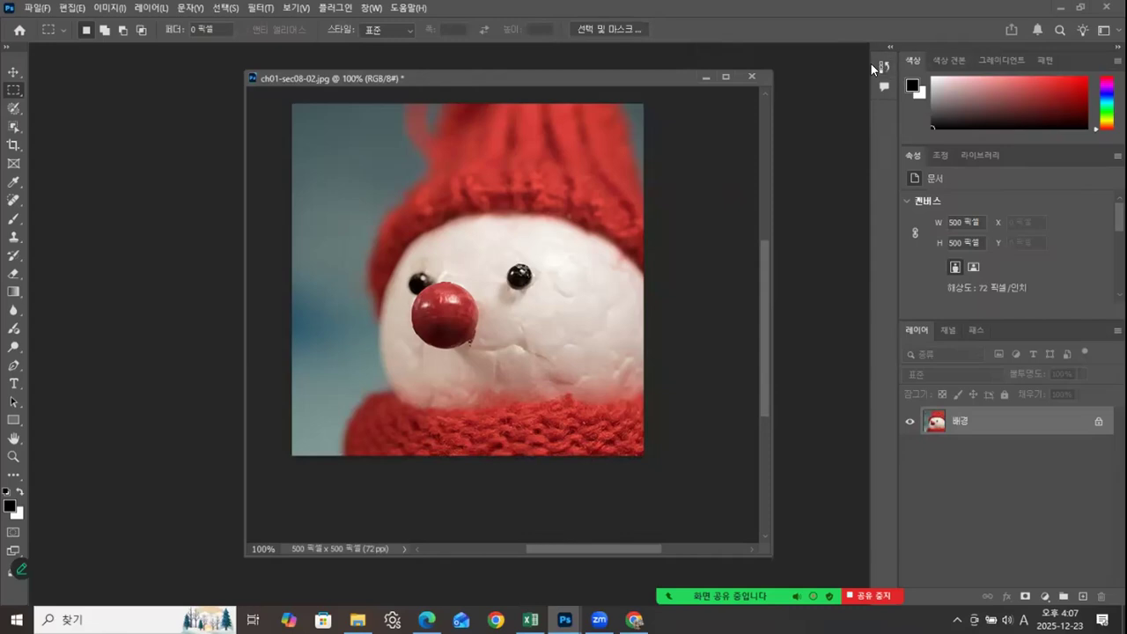
Step: In Canvas Size, anchor the image at the upper-left corner and set the new width and height to 600 pixels
left_click_drag(653, 72, 604, 71)
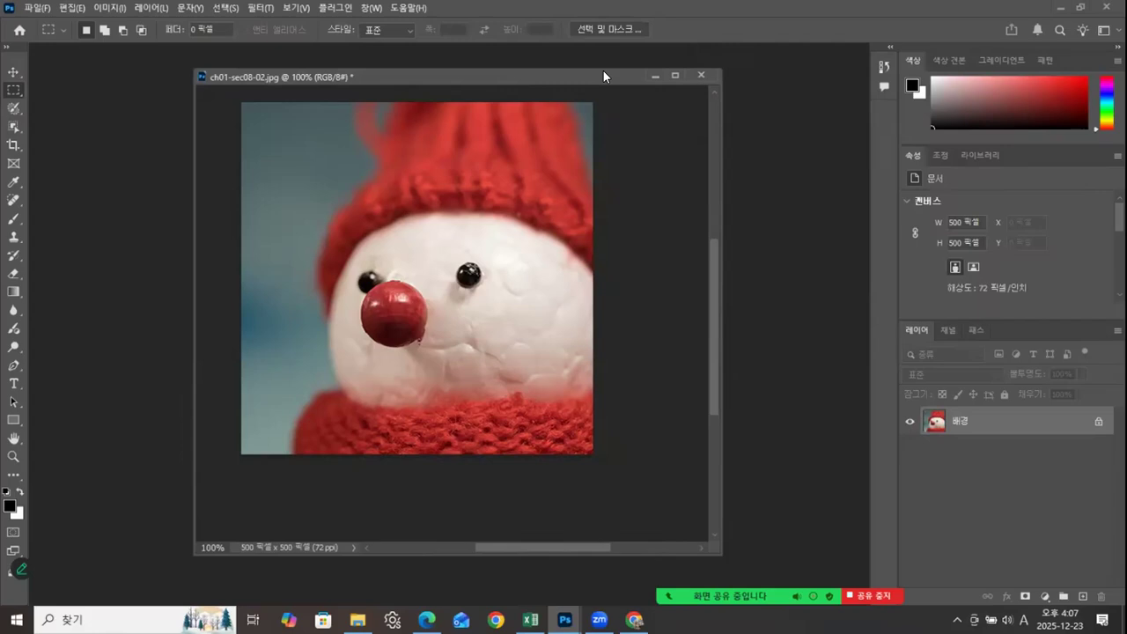
right_click(539, 81)
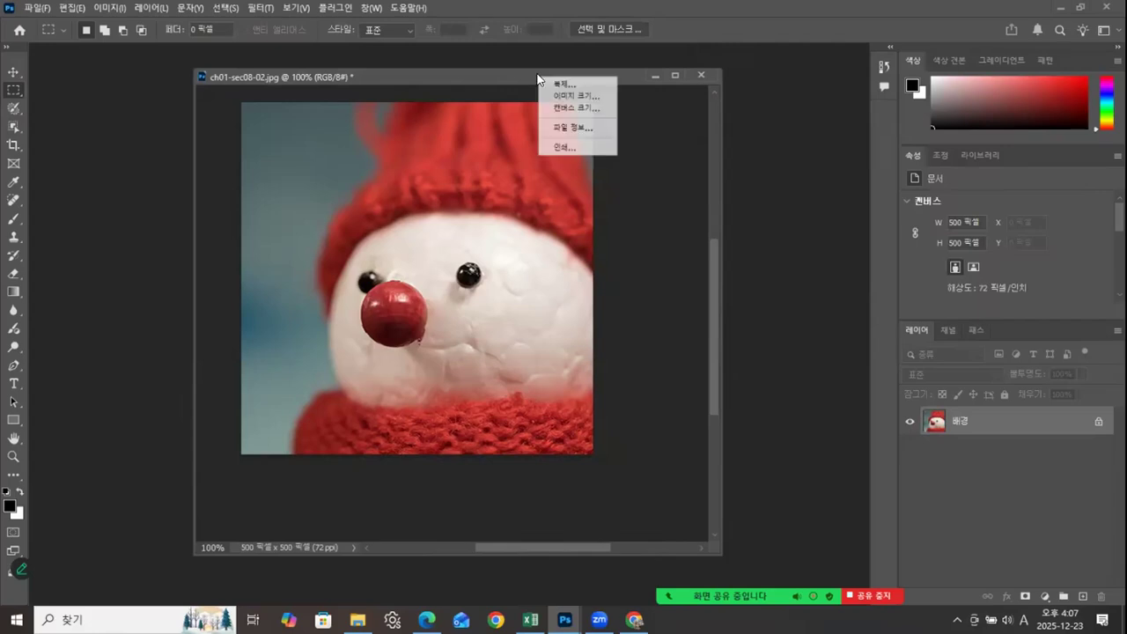
left_click(568, 110)
left_click_drag(850, 50, 751, 132)
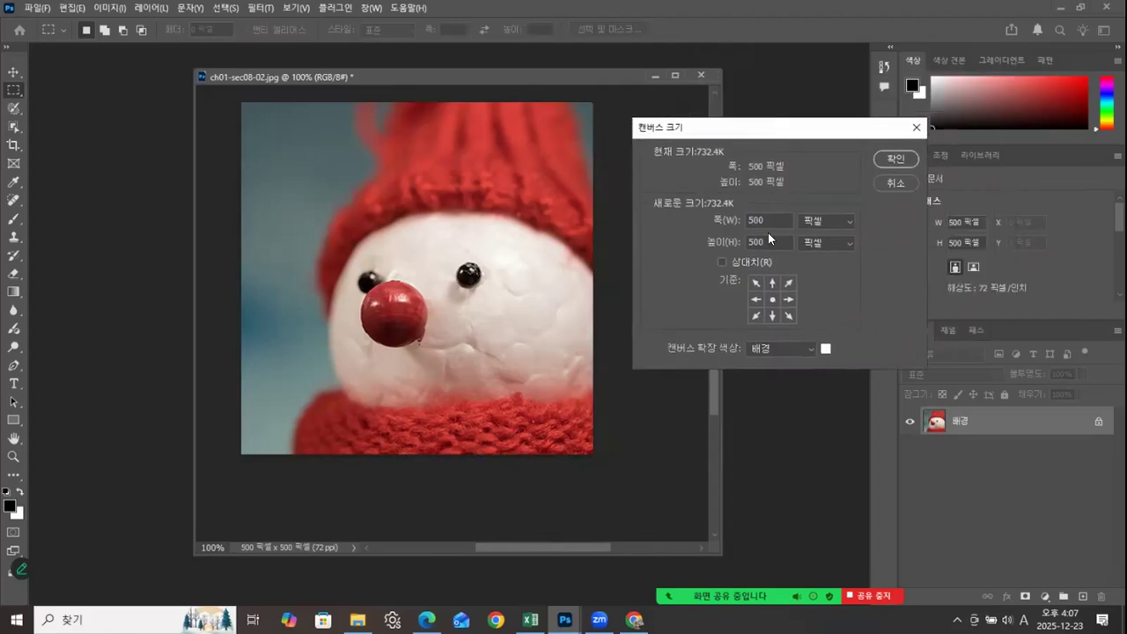
left_click(757, 281)
key("Tab")
type("600")
Step: Choose a custom dark red as the canvas extension color
left_click(825, 349)
left_click_drag(489, 233, 475, 251)
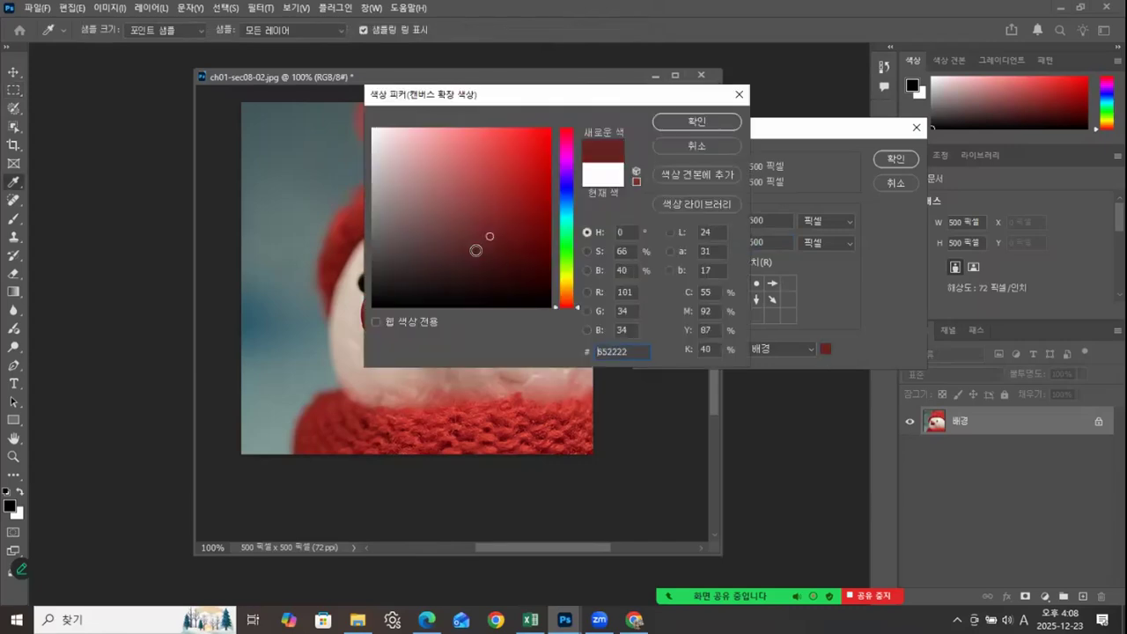
left_click(693, 119)
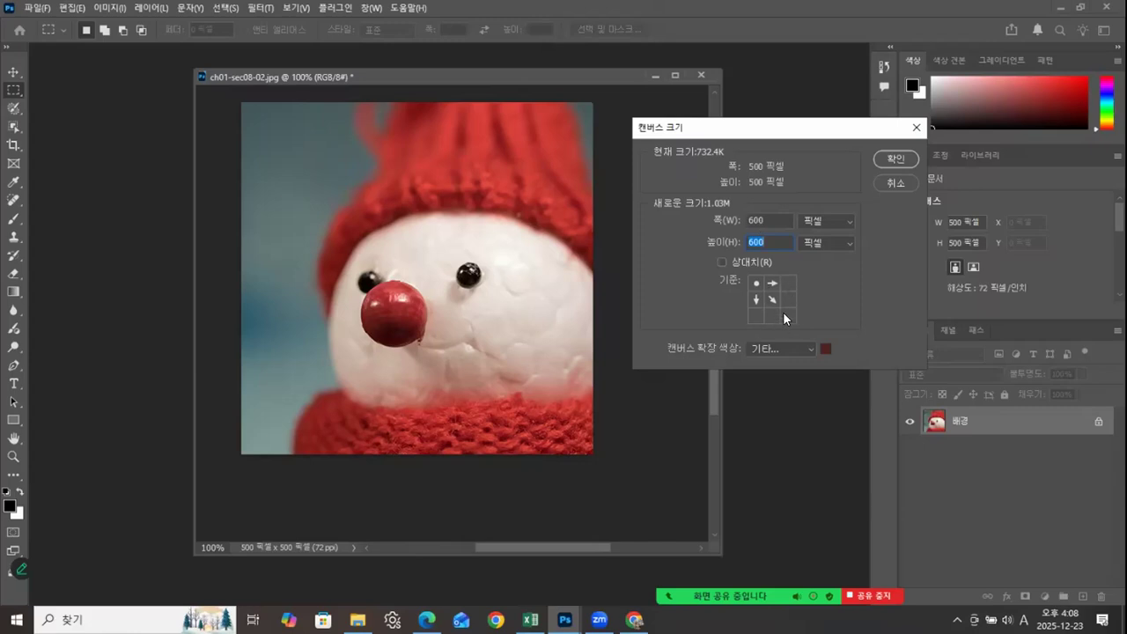
Step: Apply the dark red canvas extension and close ch01-sec08-02.jpg without saving the changes
left_click(892, 165)
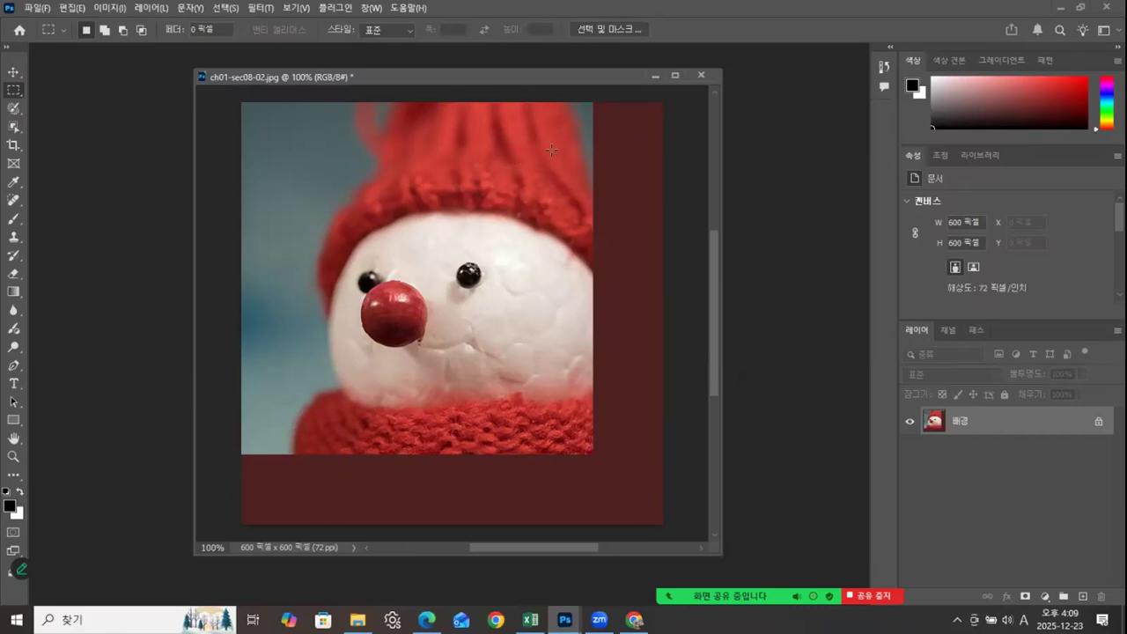
left_click(702, 75)
key("n")
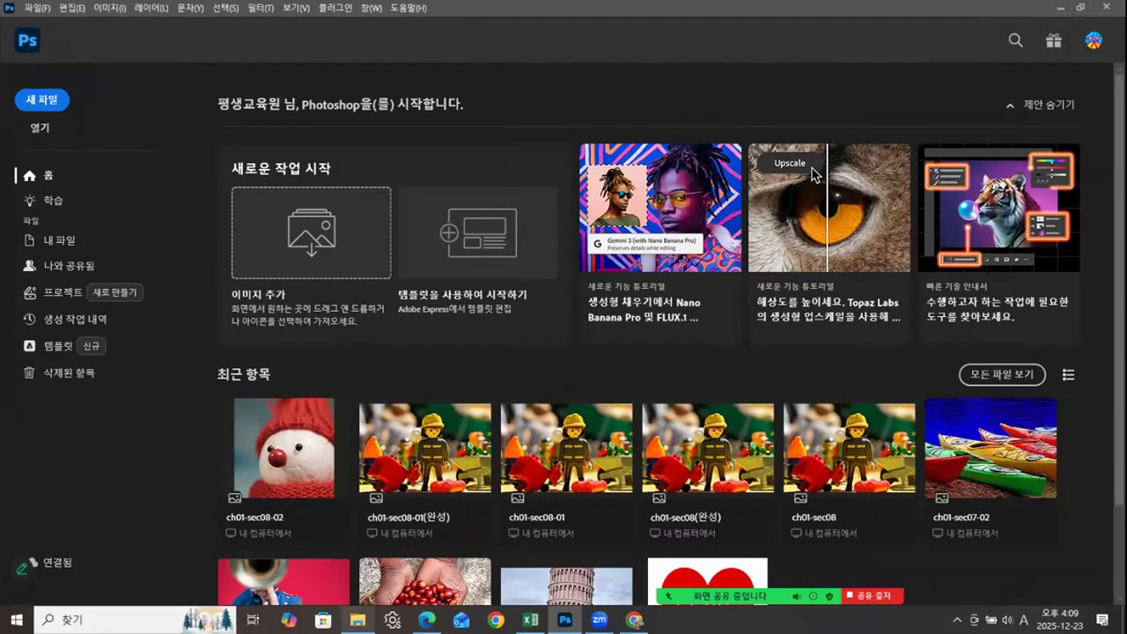
Step: Switch to File Explorer, open ch01-sec08-02(완성).jpg from the ch01 folder in Photoshop, and float its document window
left_click(358, 619)
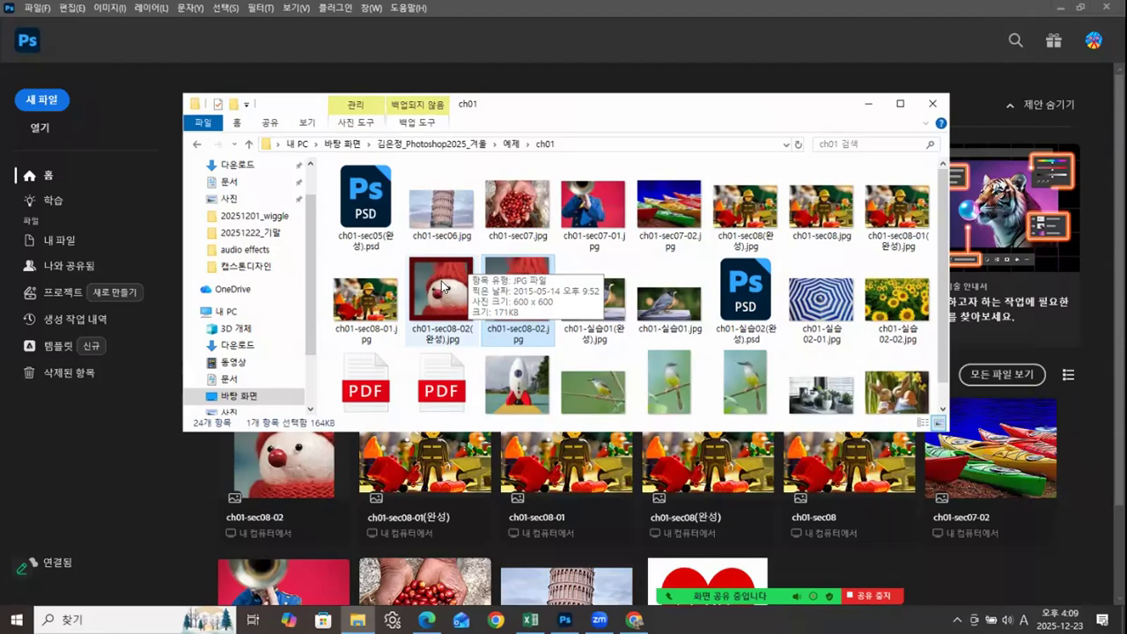
left_click_drag(432, 292, 115, 467)
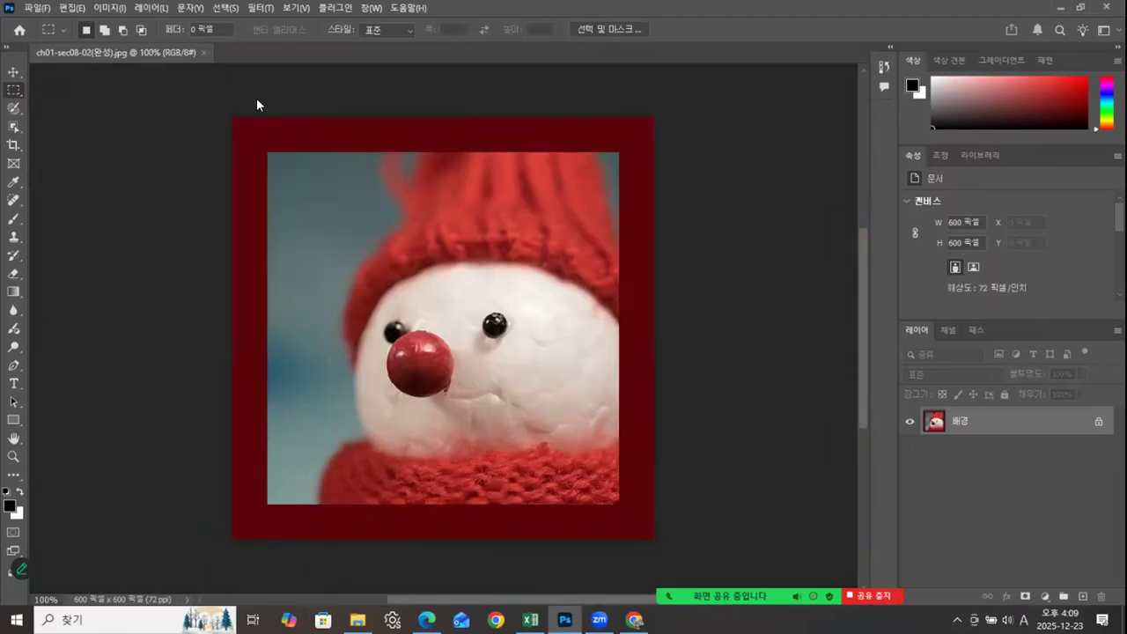
left_click_drag(256, 100, 254, 97)
left_click_drag(376, 90, 337, 71)
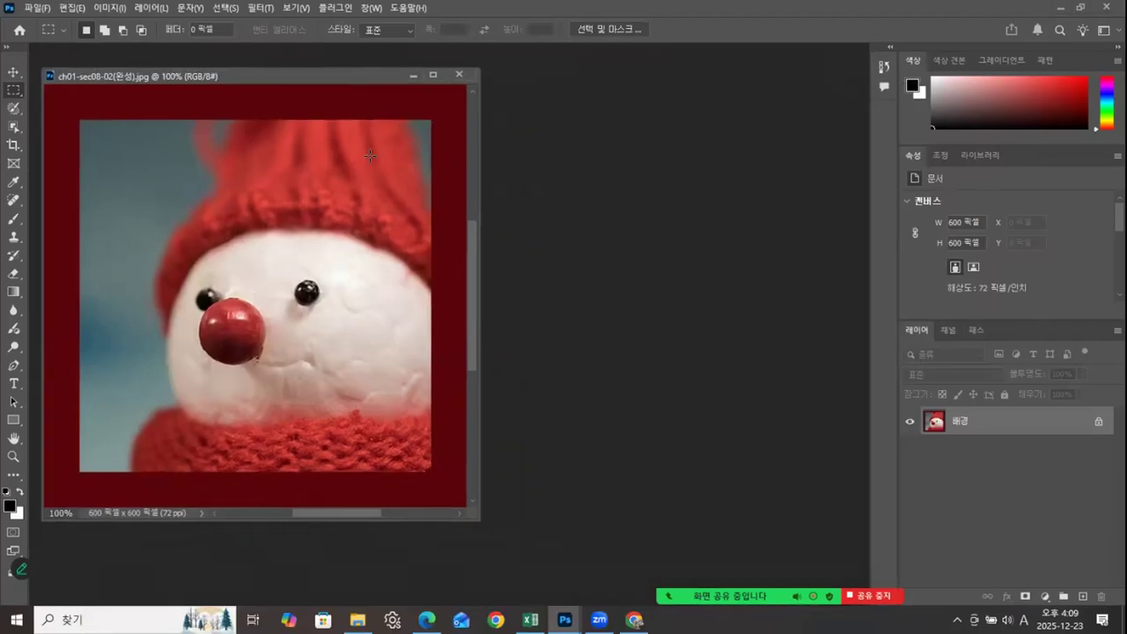
Step: Open ch01-sec08-02.jpg from the ch01 folder and float it beside the finished snowman image
left_click(358, 620)
left_click_drag(517, 291, 617, 493)
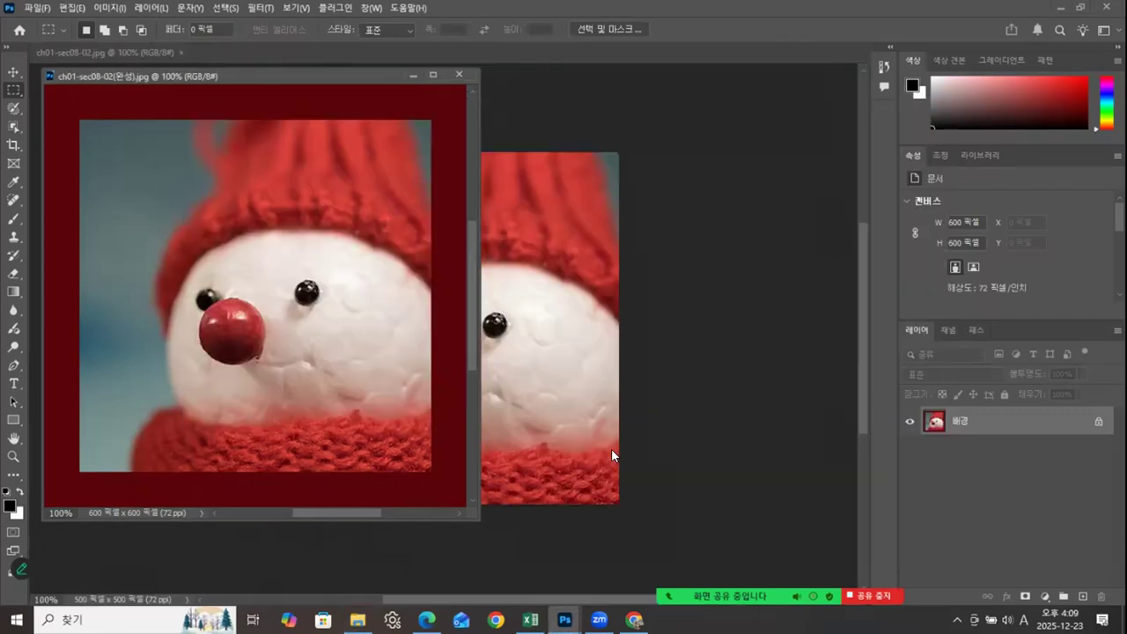
left_click_drag(141, 52, 663, 133)
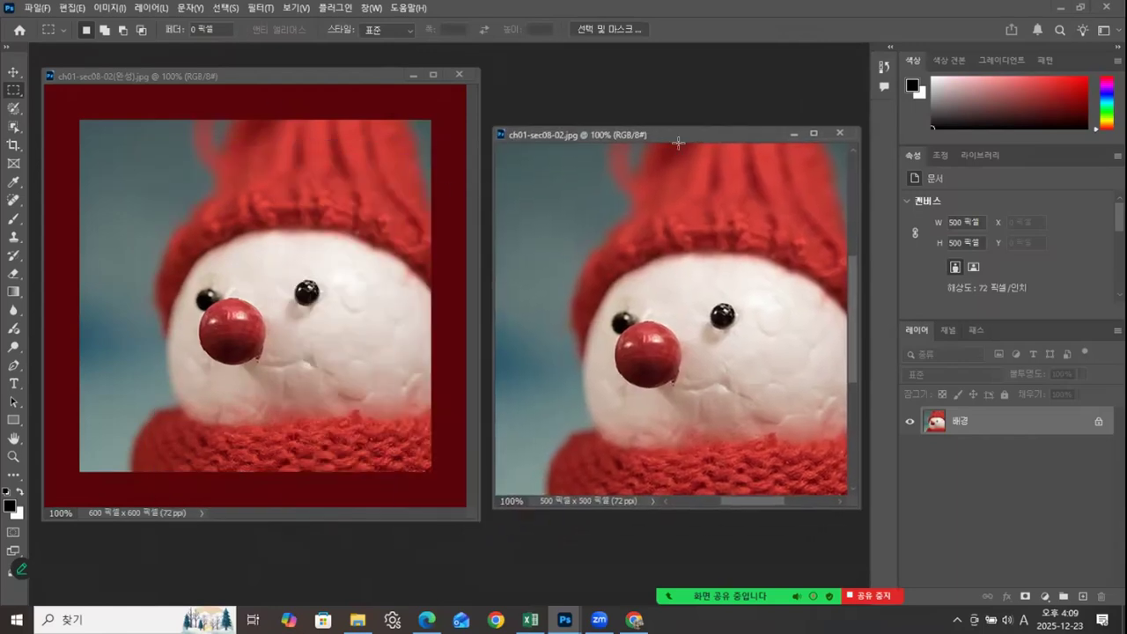
Step: In Canvas Size for ch01-sec08-02.jpg, set the new width and height to 600 pixels with the centre anchor
right_click(703, 130)
left_click(748, 164)
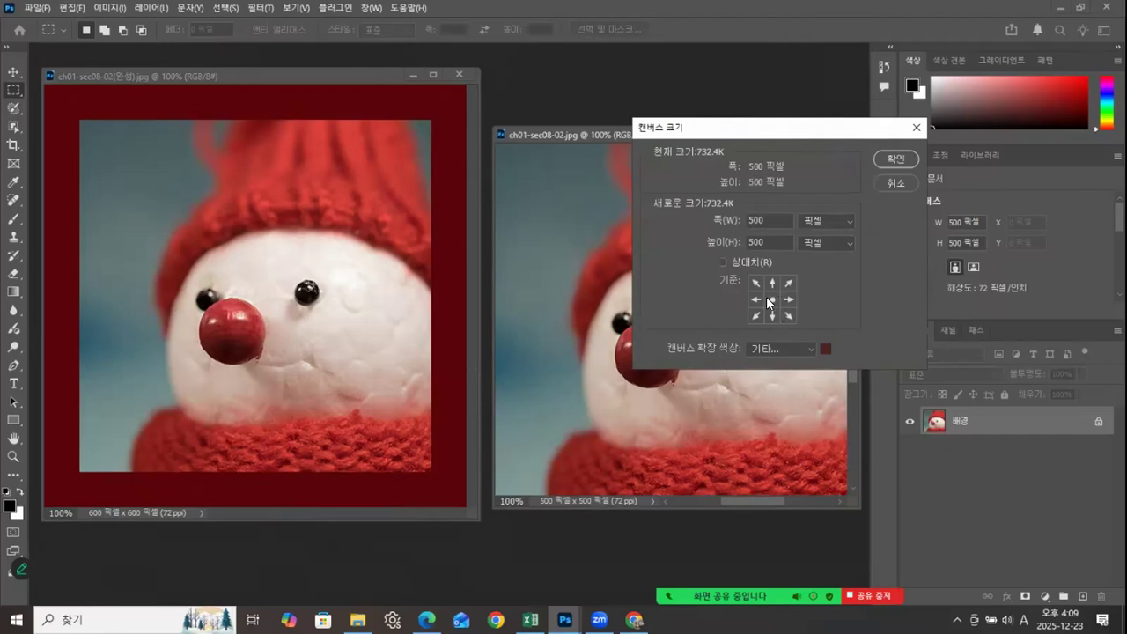
double_click(753, 221)
type("600")
key("Tab")
type("600")
left_click(806, 346)
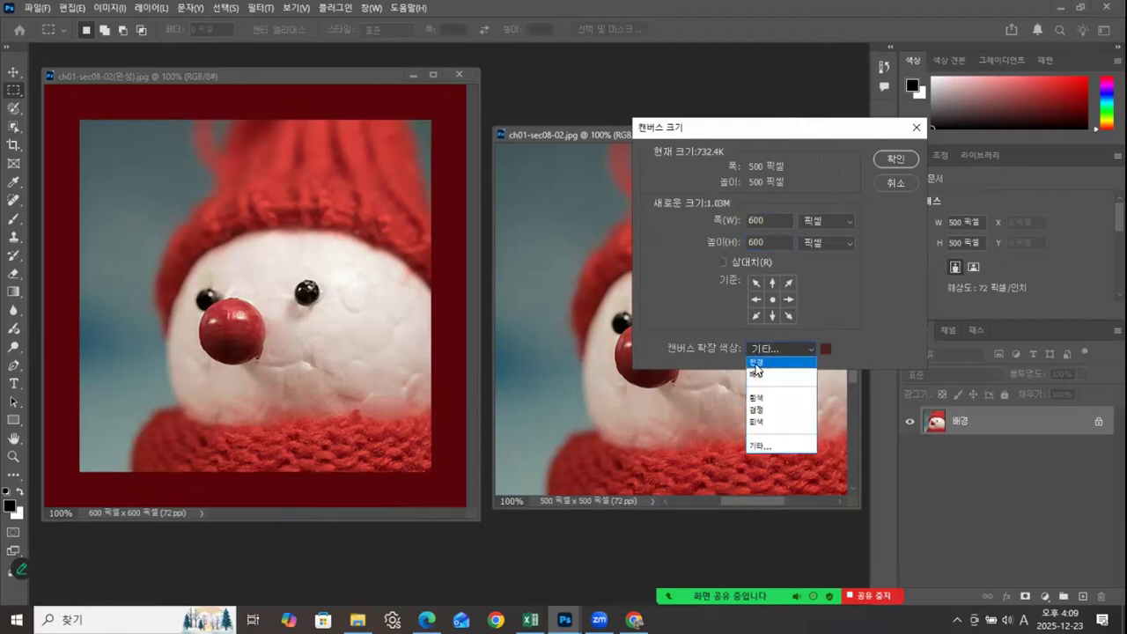
left_click(839, 348)
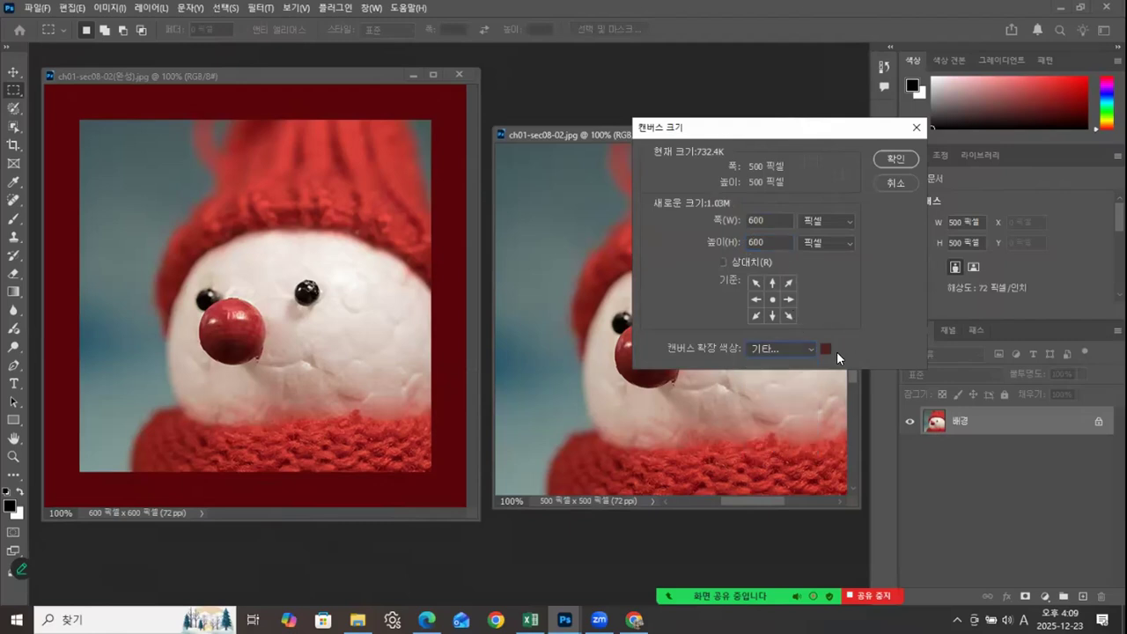
left_click(821, 347)
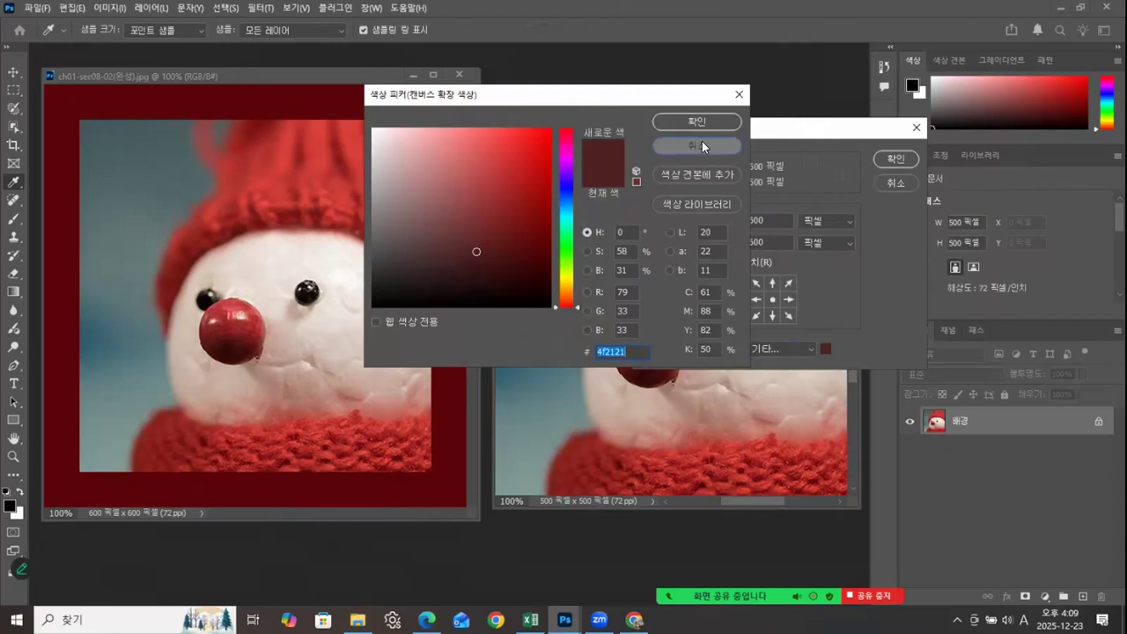
key("Return")
Step: Sample the finished image's dark red border (590409) as the canvas extension color and apply the canvas size
left_click(826, 349)
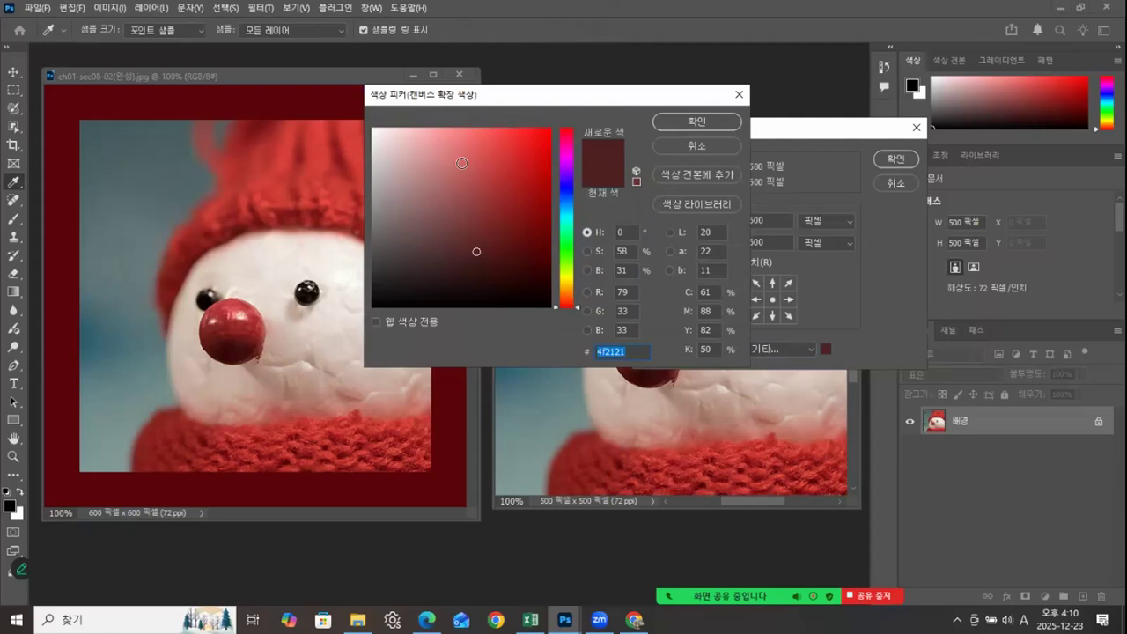
left_click(332, 91)
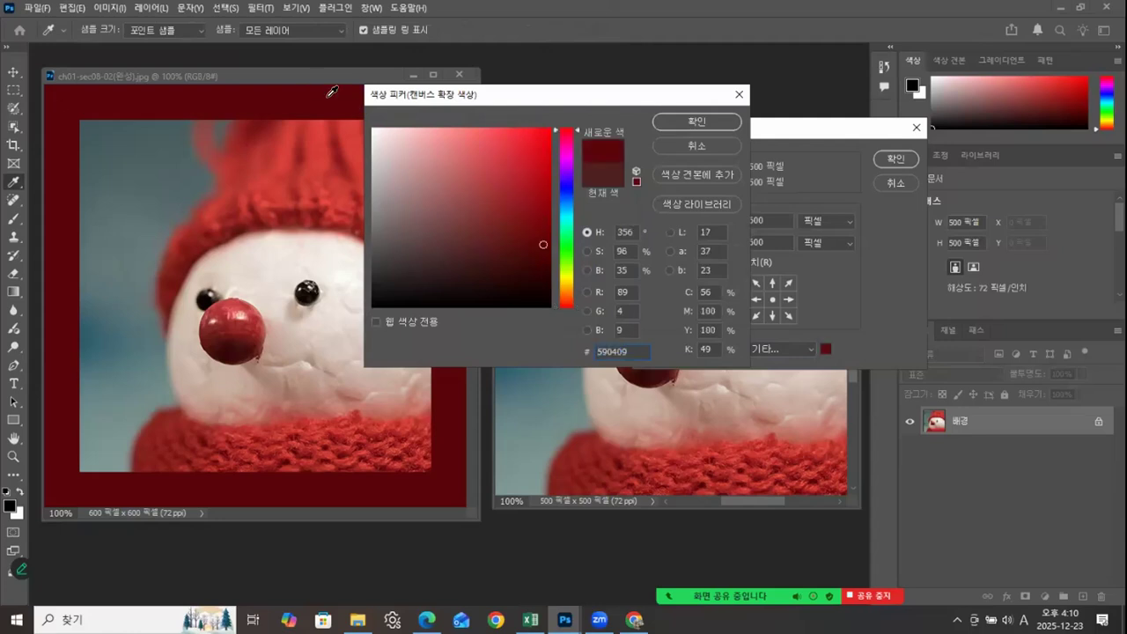
left_click(699, 121)
left_click(893, 155)
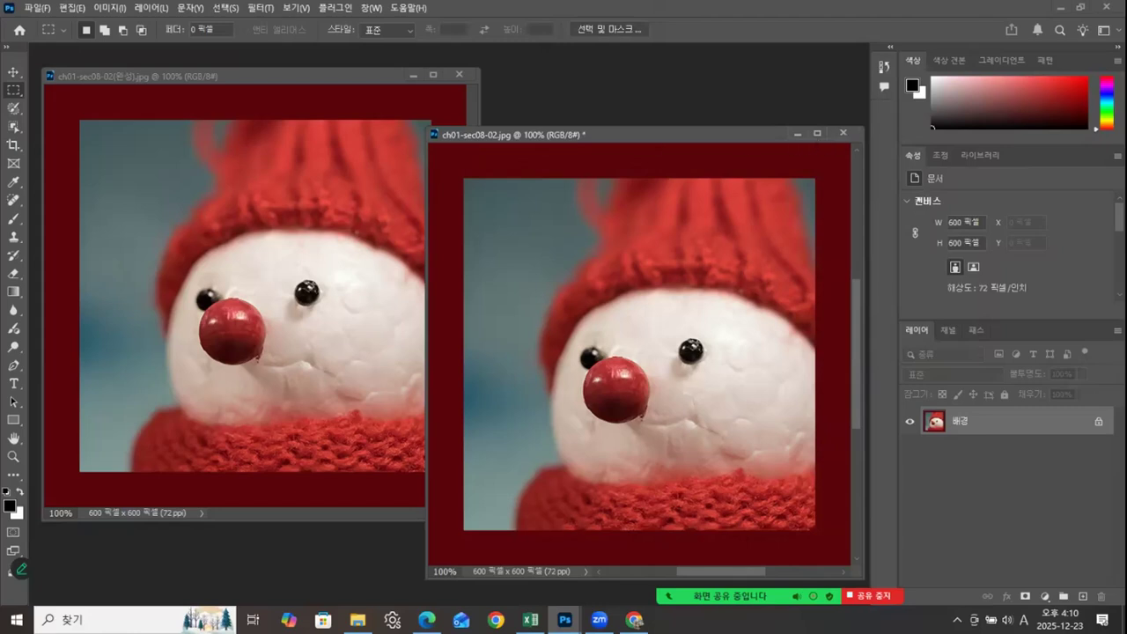
Step: Close ch01-sec08-02.jpg without saving and close the finished snowman image
left_click(358, 620)
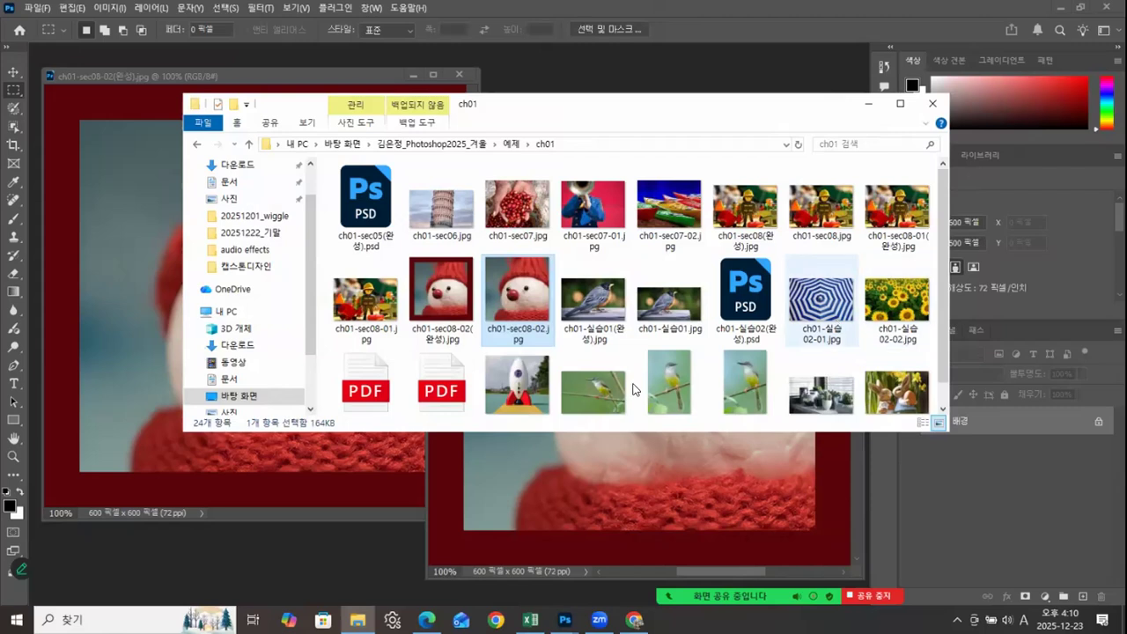
left_click(600, 495)
left_click(844, 126)
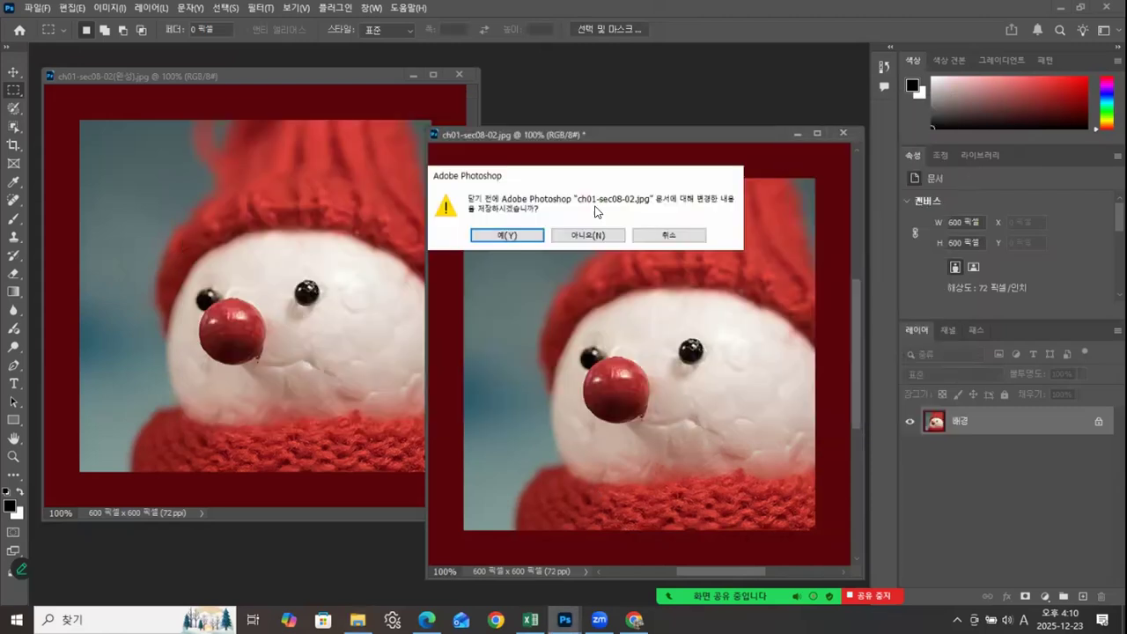
left_click(603, 237)
left_click(466, 71)
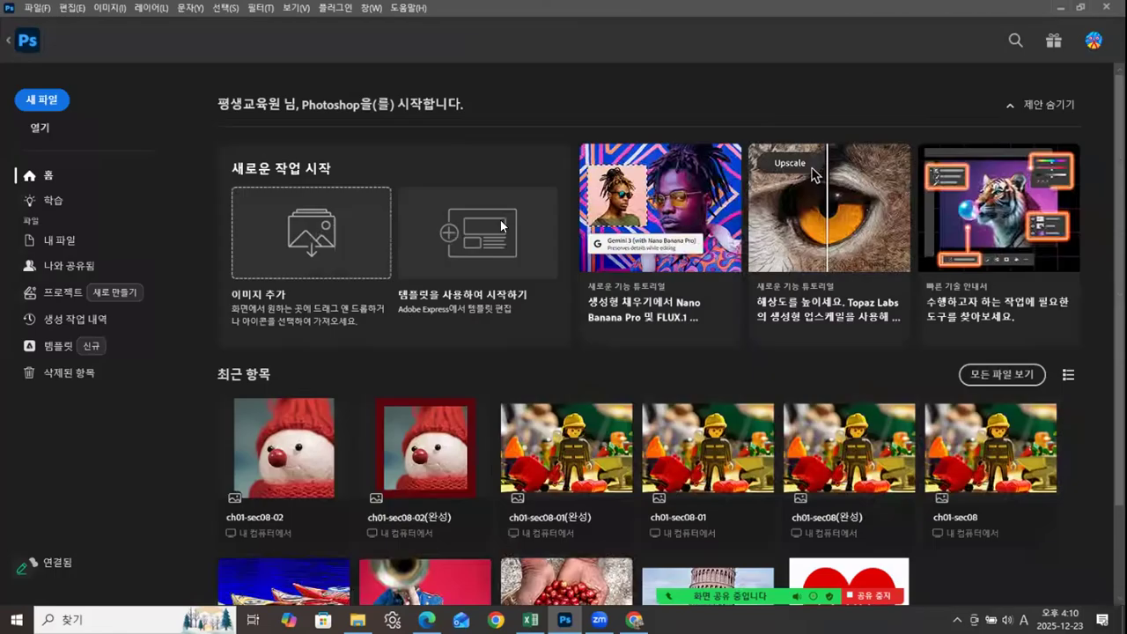
Step: Enlarge the ch01 folder window in File Explorer, open ch01-실습02(완성).psd in Photoshop, and float its document window
key("alt+Tab")
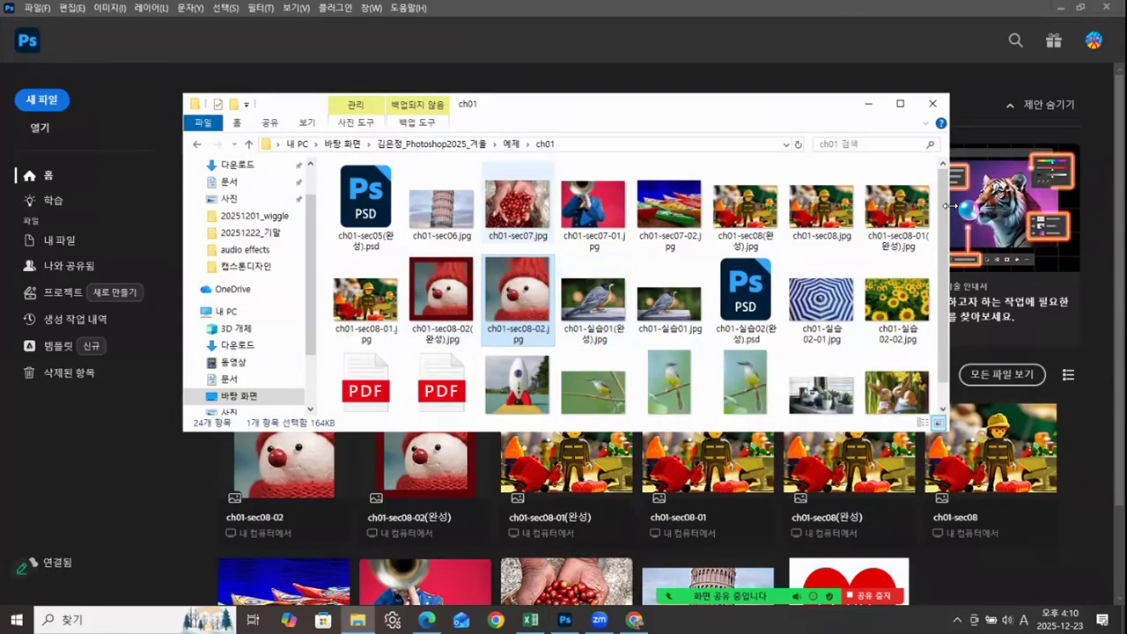
left_click_drag(949, 431, 1020, 526)
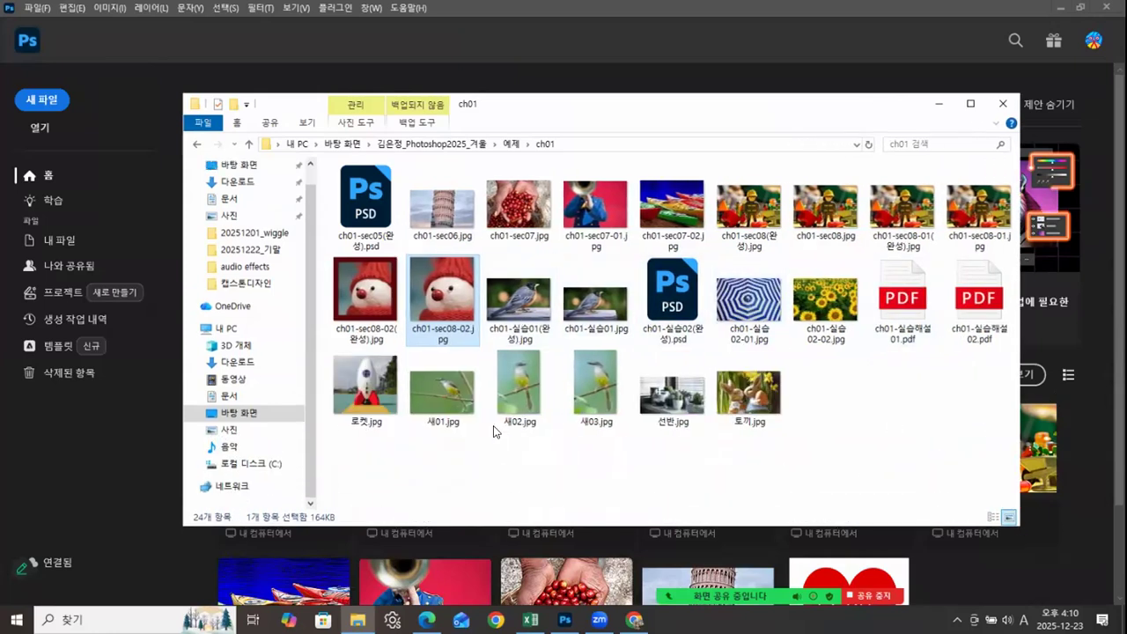
left_click(526, 307)
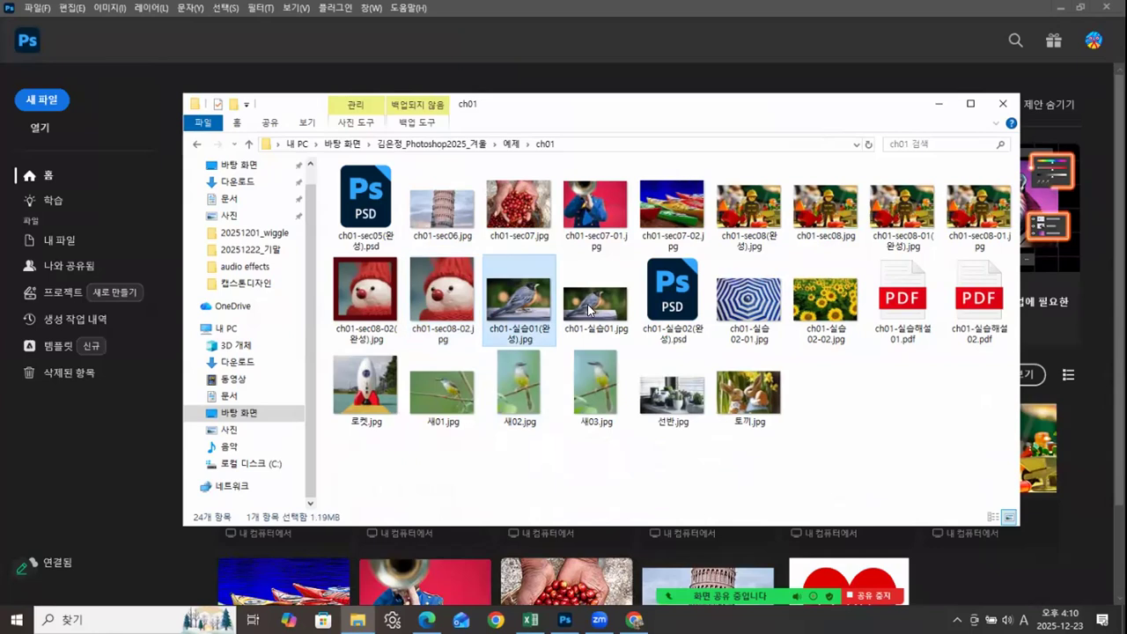
left_click(589, 308)
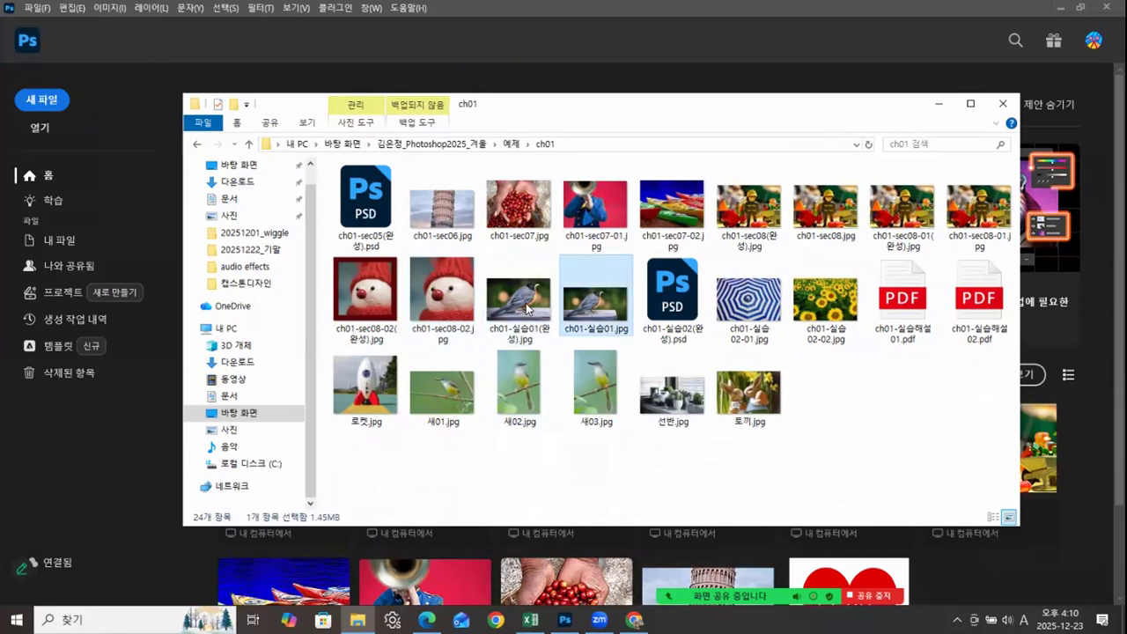
left_click(695, 317)
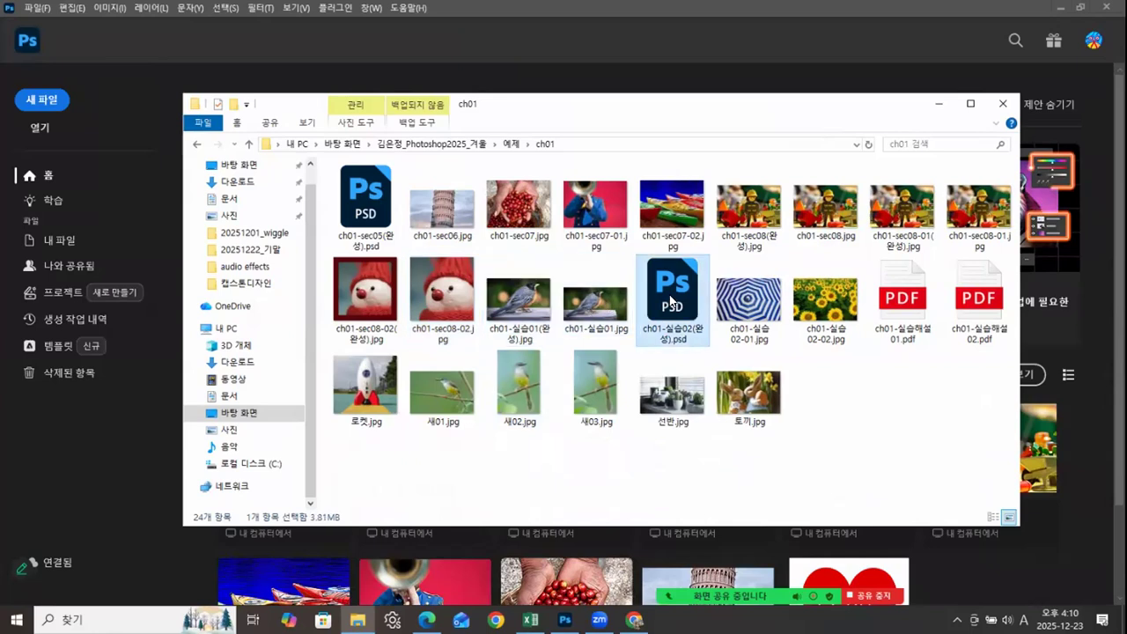
left_click_drag(67, 505, 118, 491)
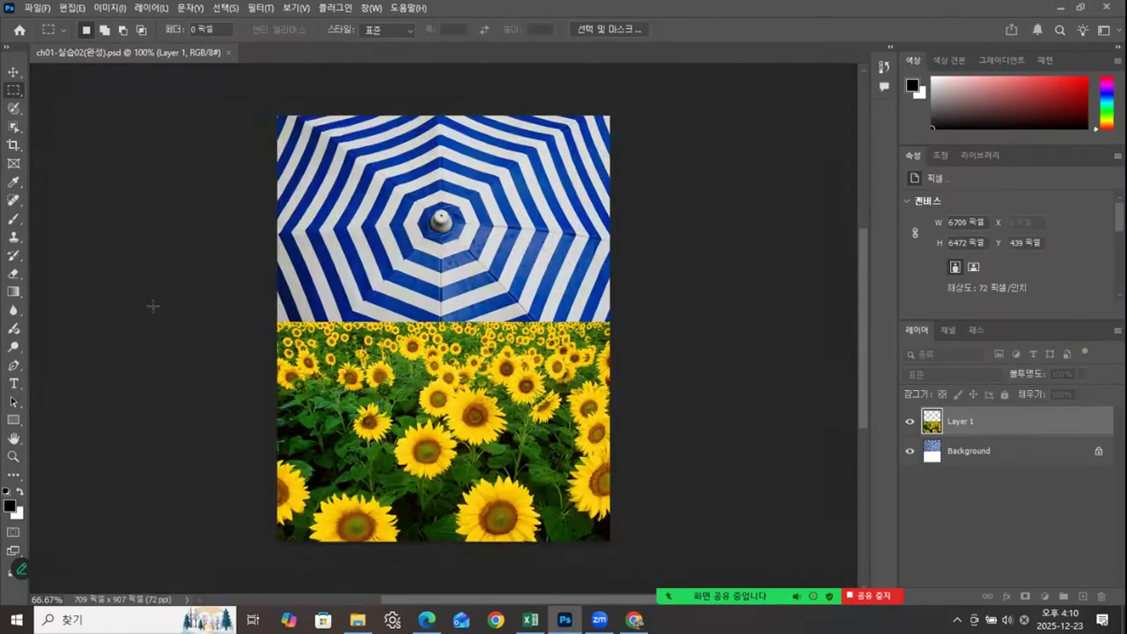
left_click_drag(146, 53, 285, 83)
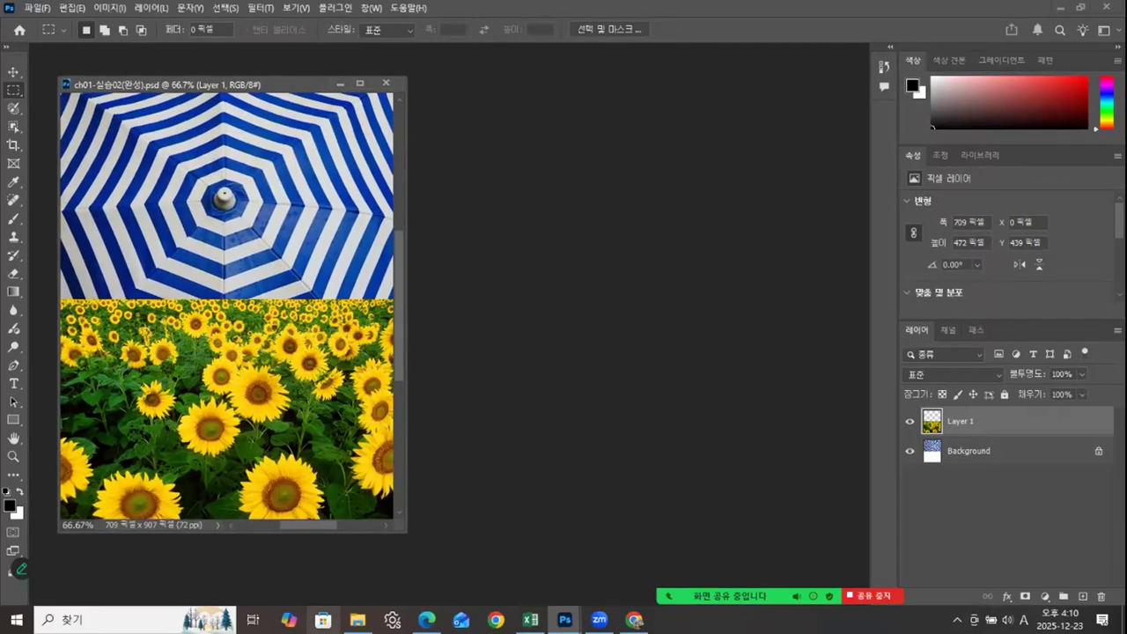
Step: Open ch01-실습02-01.jpg and ch01-실습02-02.jpg together from the ch01 folder in Photoshop
left_click(358, 620)
left_click(814, 310, "ctrl")
left_click_drag(776, 113, 580, 284)
left_click_drag(534, 475, 642, 197)
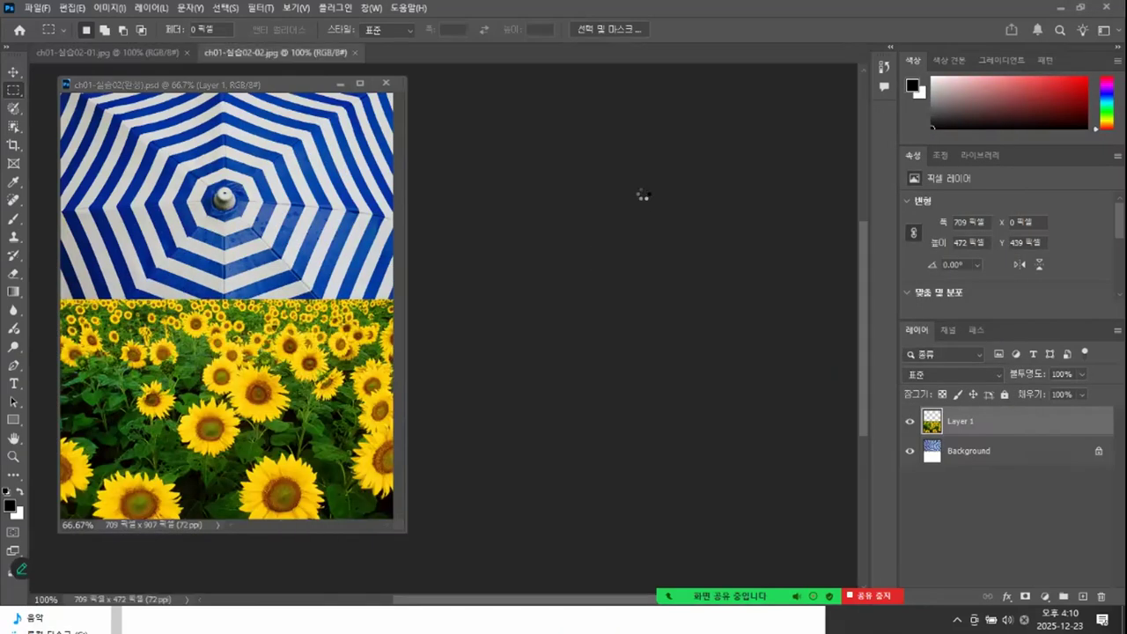
Step: Float the sunflower and umbrella images in separate windows, arrange them beside the finished PSD, and bring the PSD to the front
left_click_drag(268, 53, 353, 126)
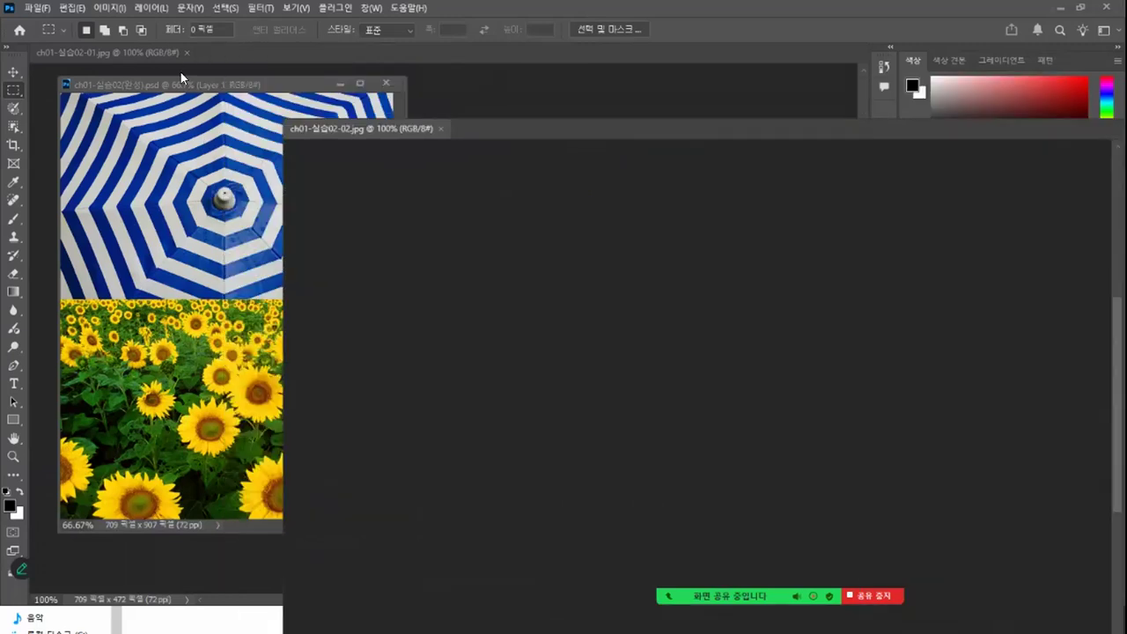
left_click_drag(153, 53, 187, 135)
left_click_drag(387, 137, 625, 221)
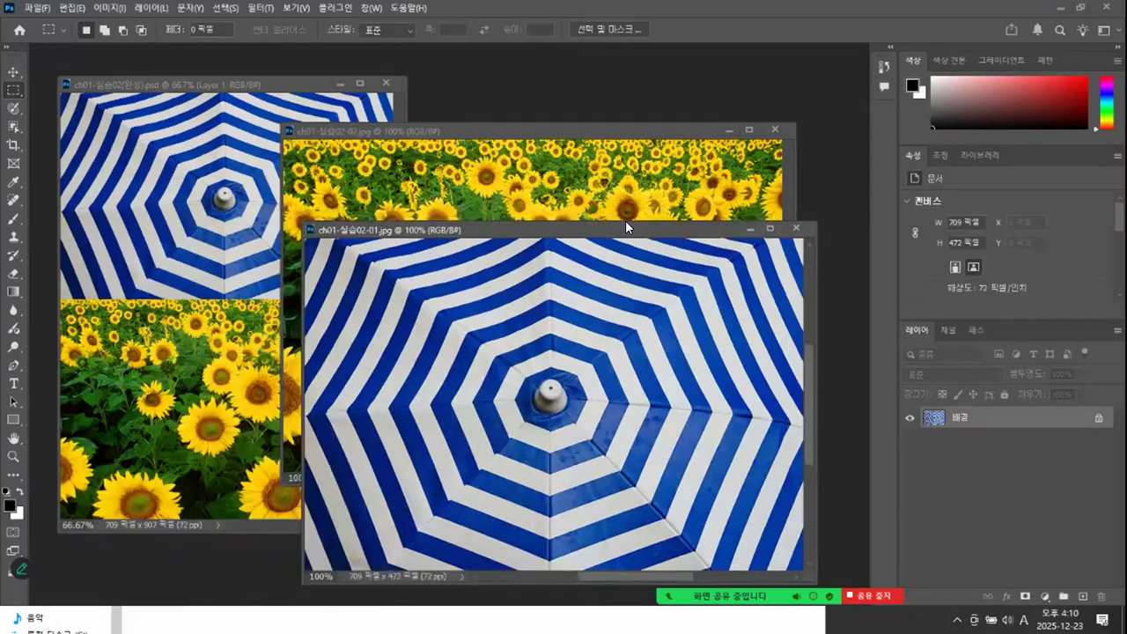
left_click(641, 183)
left_click_drag(606, 125, 678, 111)
left_click(263, 176)
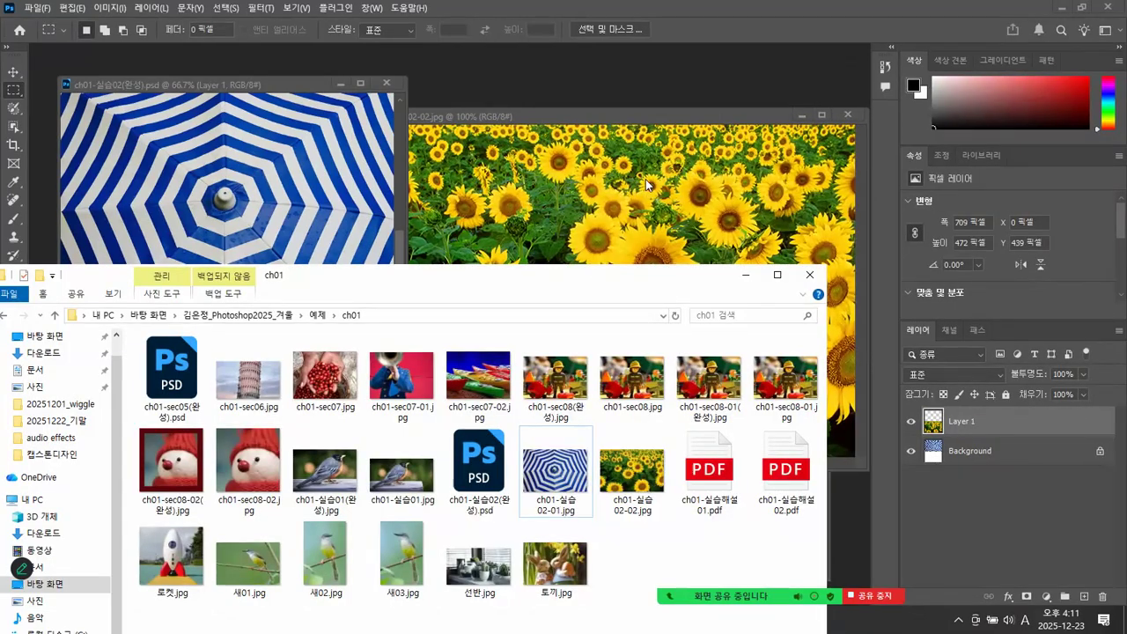
Step: Open ch01-실습해설01.pdf from the ch01 folder and read through its instructions for exercise 01
left_click_drag(594, 278, 651, 136)
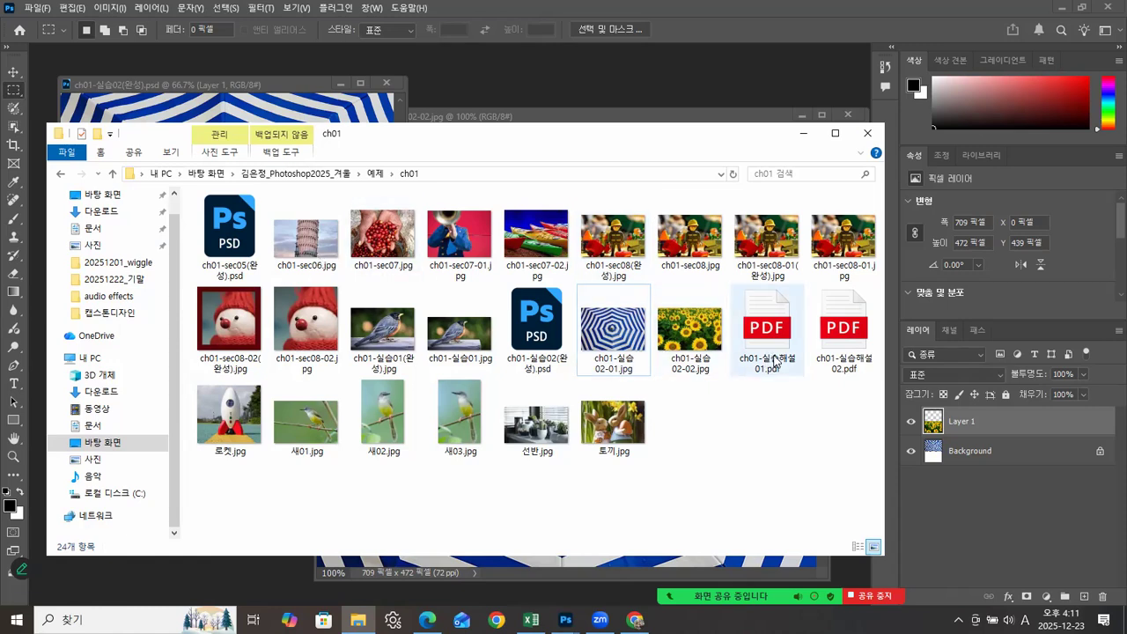
double_click(773, 328)
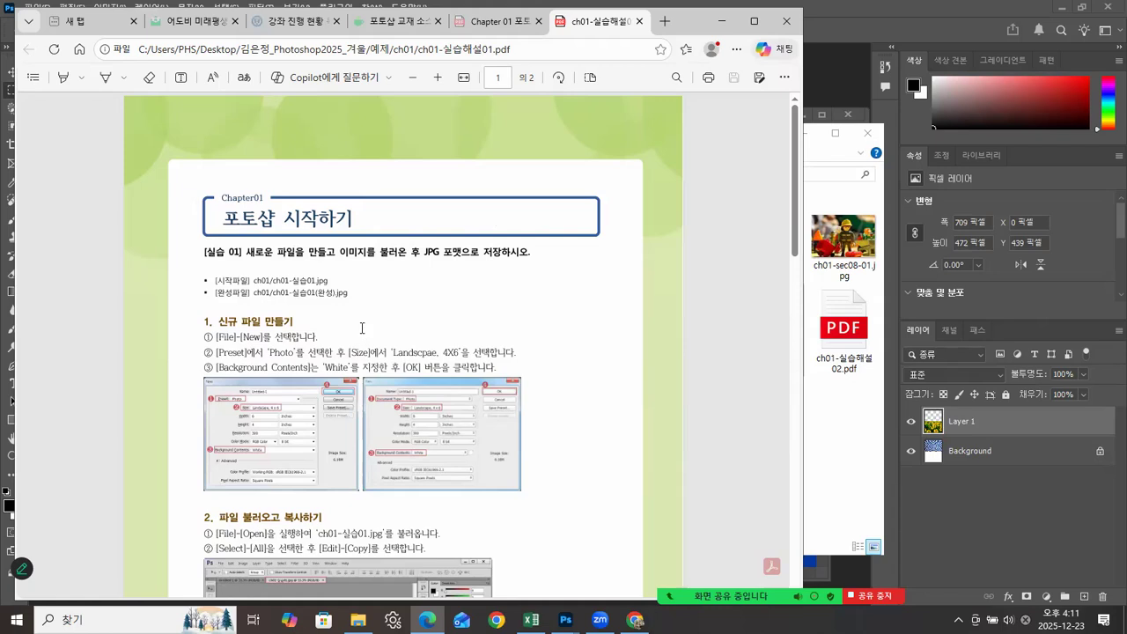
scroll(333, 260, "down", 3)
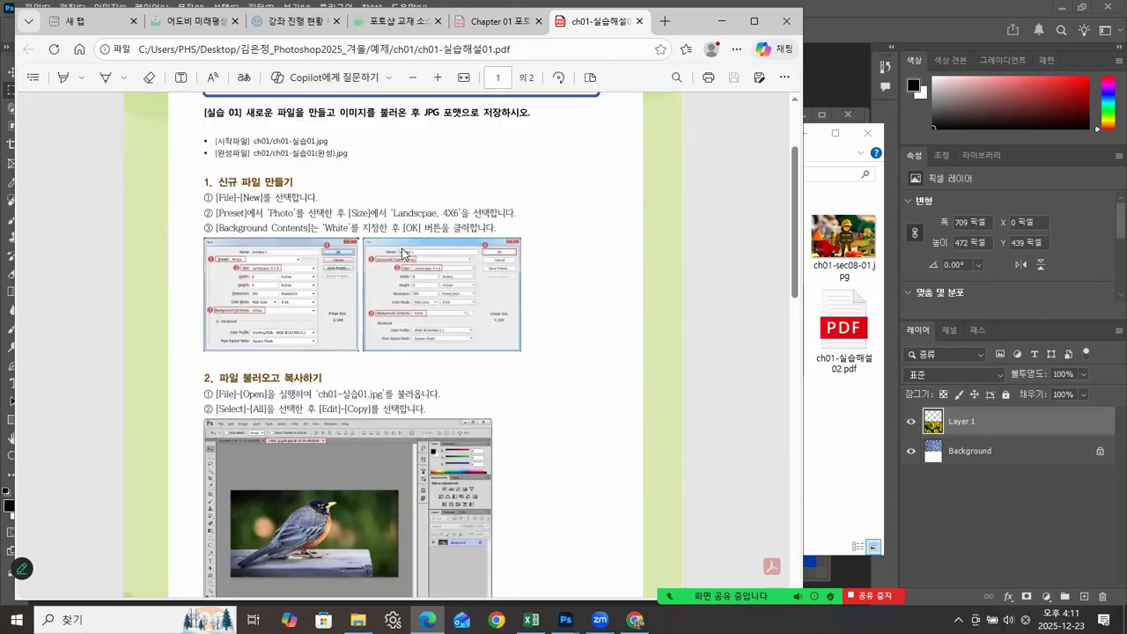
scroll(392, 297, "down", 1)
scroll(317, 379, "down", 1)
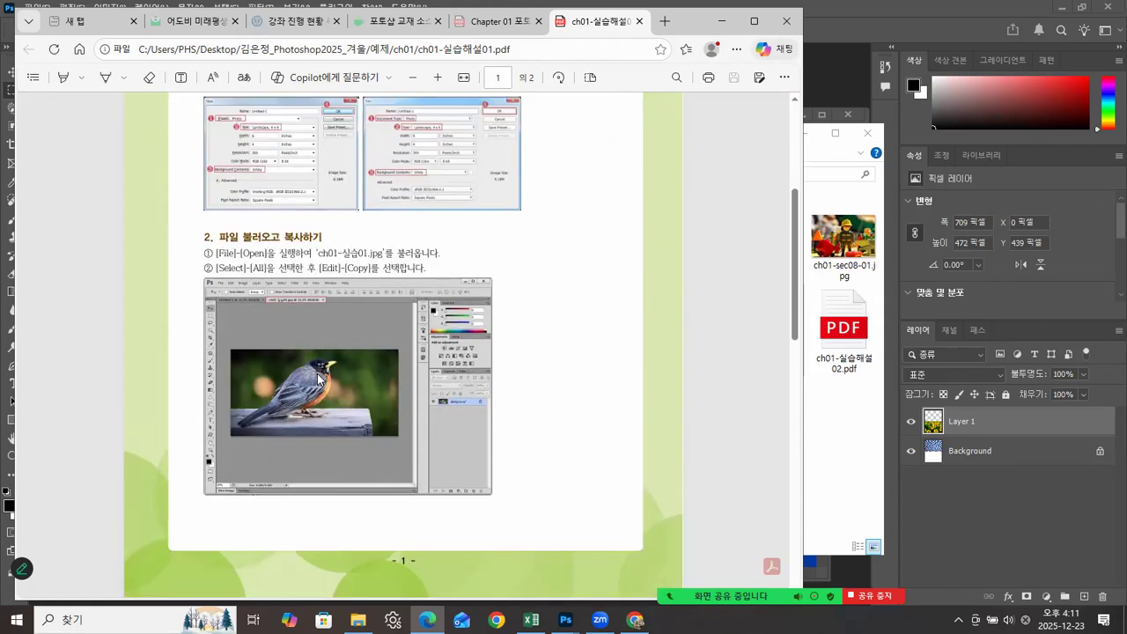
scroll(317, 379, "down", 6)
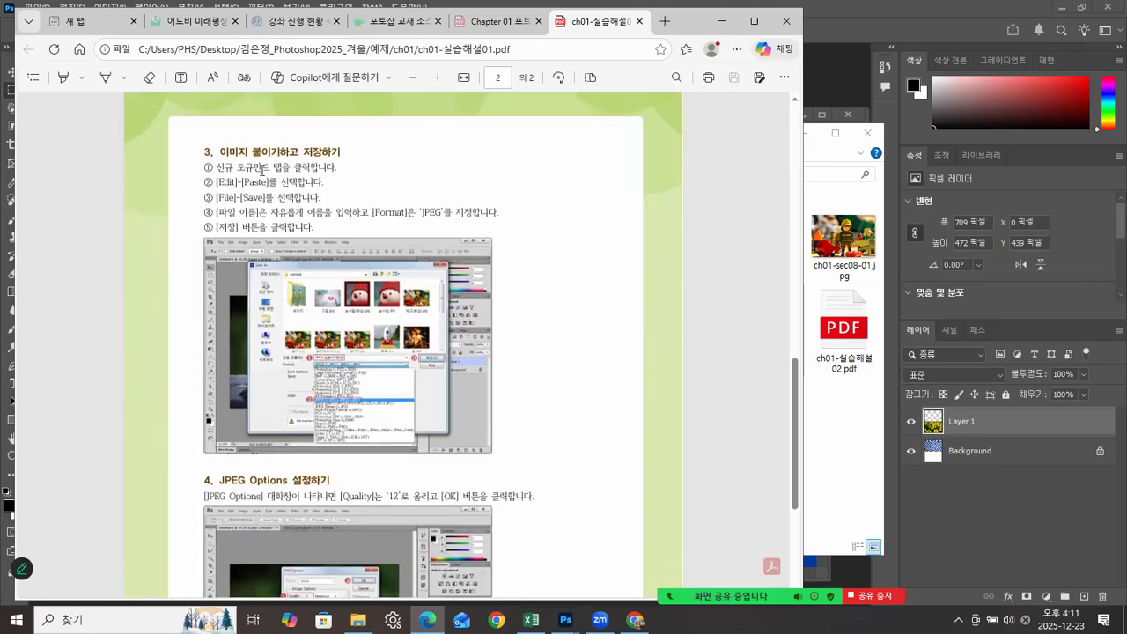
scroll(319, 375, "down", 4)
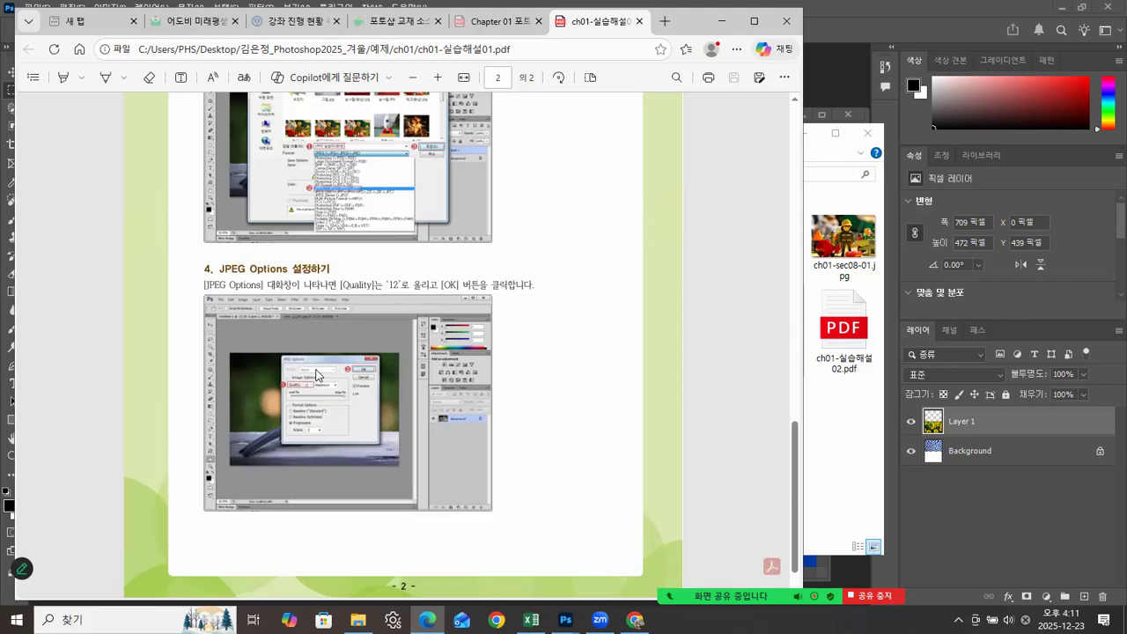
scroll(361, 392, "down", 1)
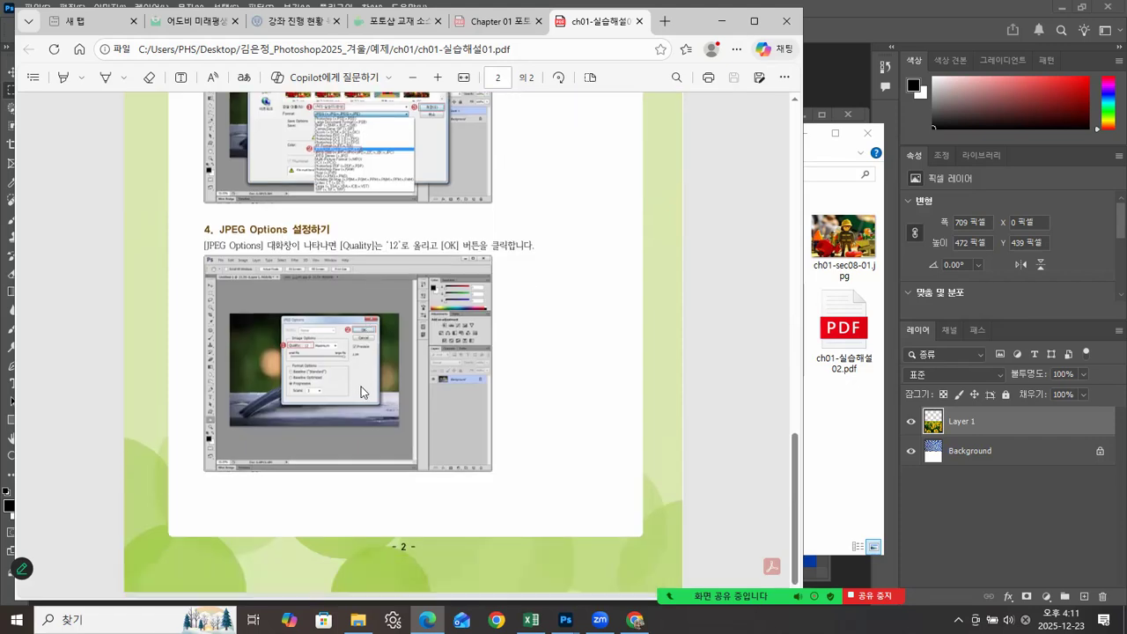
Step: Close ch01-실습해설01.pdf, open ch01-실습해설02.pdf from the ch01 folder, and read through its instructions for exercise 02
scroll(486, 101, "up", 10)
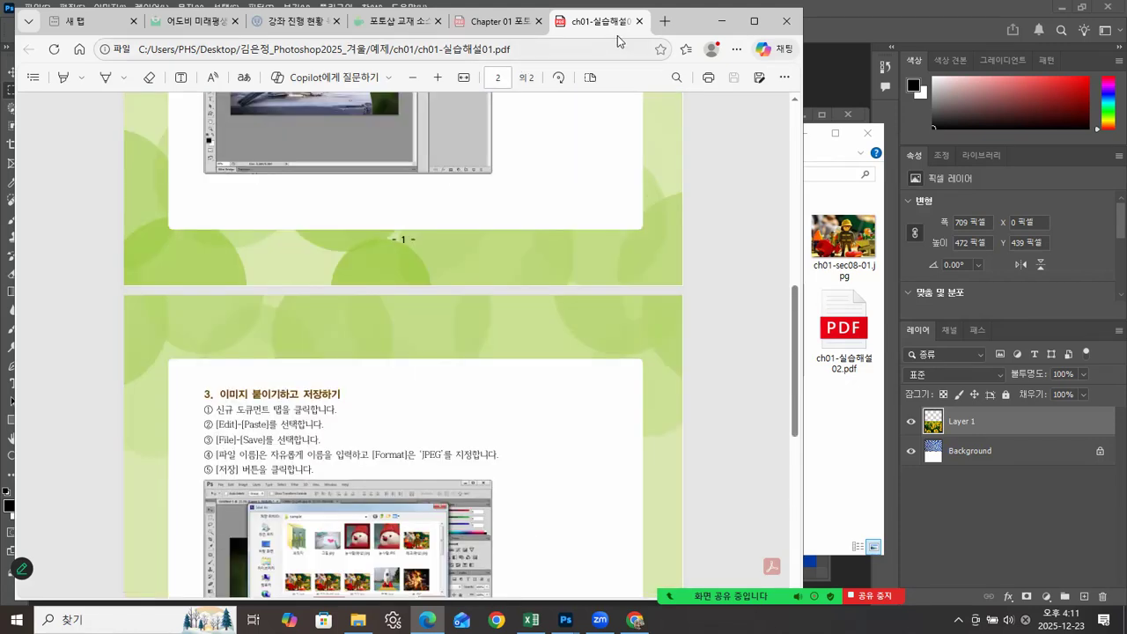
left_click(640, 20)
left_click(844, 361)
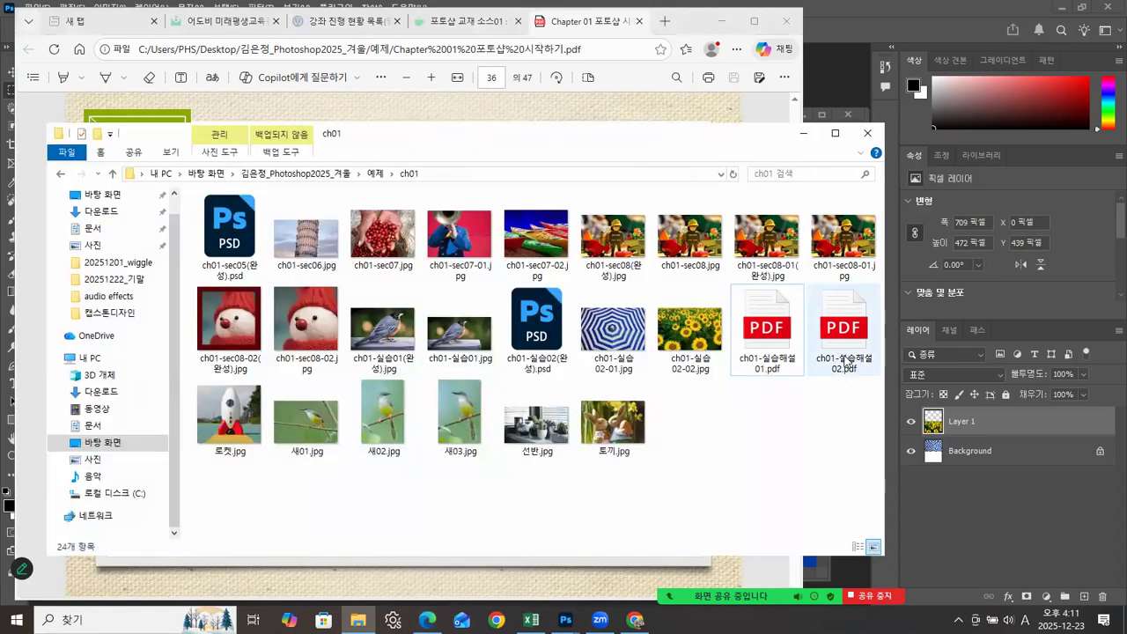
left_click(845, 361)
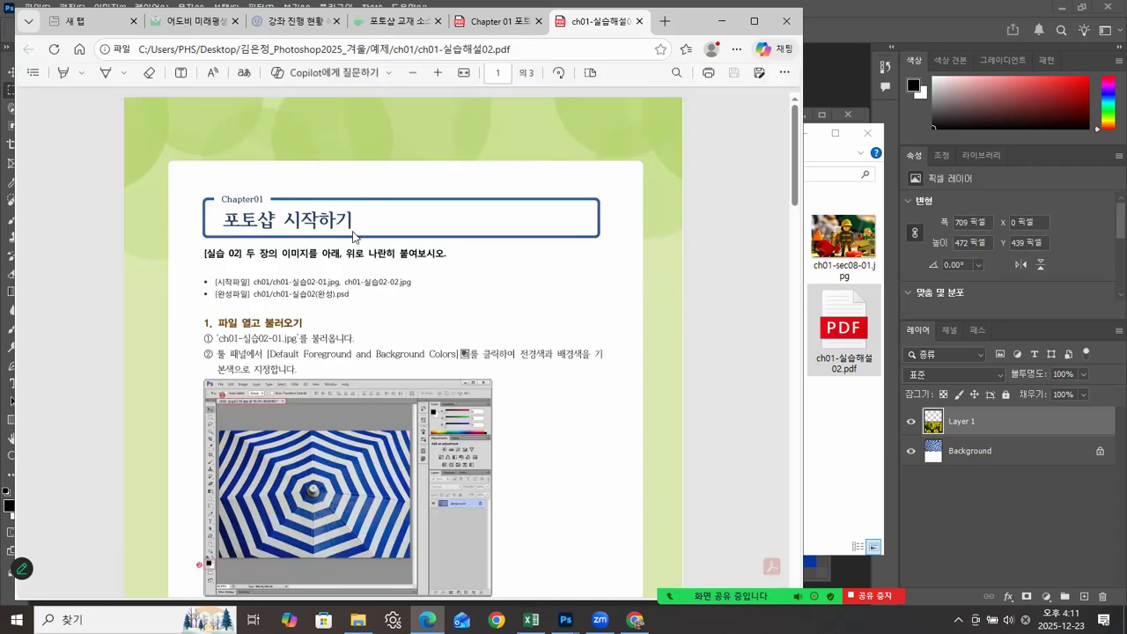
scroll(350, 361, "down", 2)
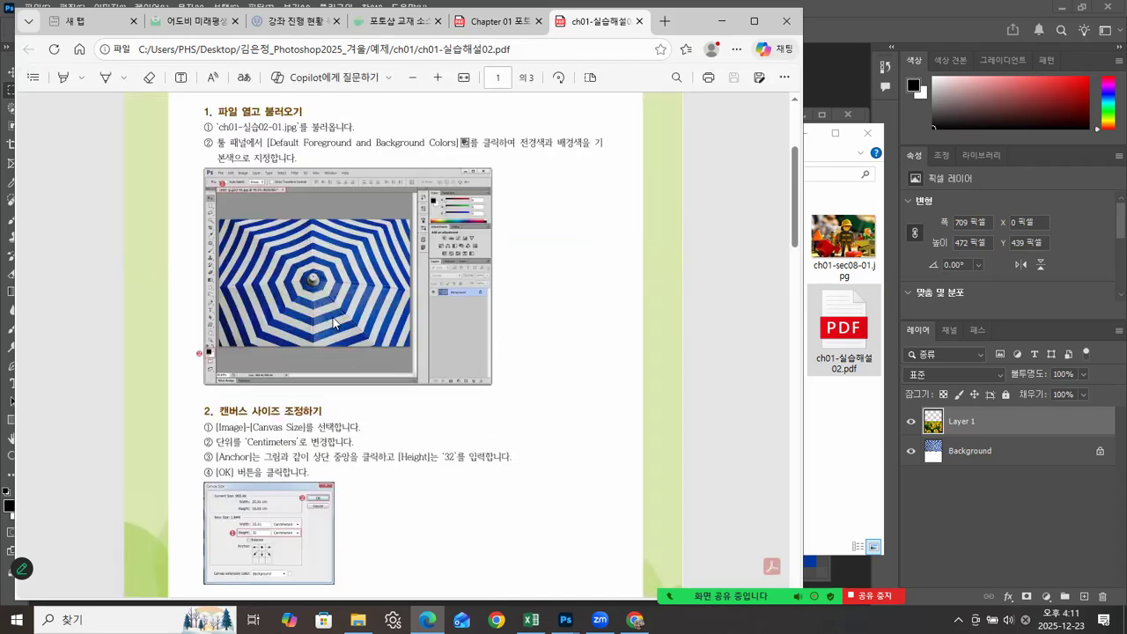
scroll(333, 324, "down", 6)
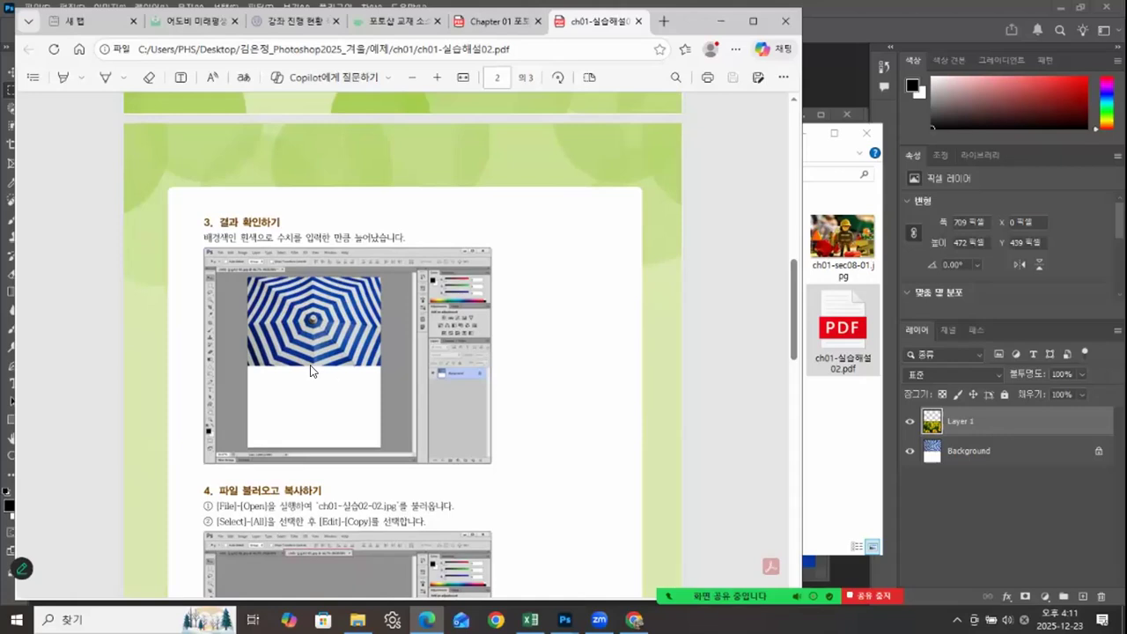
scroll(358, 364, "down", 3)
scroll(343, 273, "down", 7)
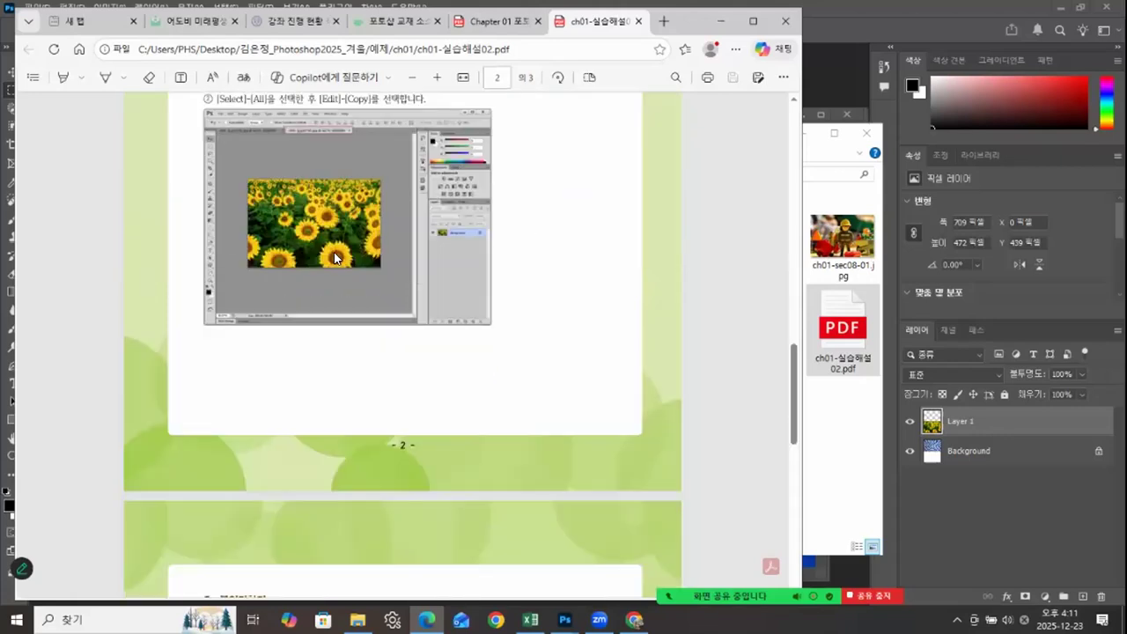
scroll(333, 321, "down", 2)
scroll(333, 321, "up", 5)
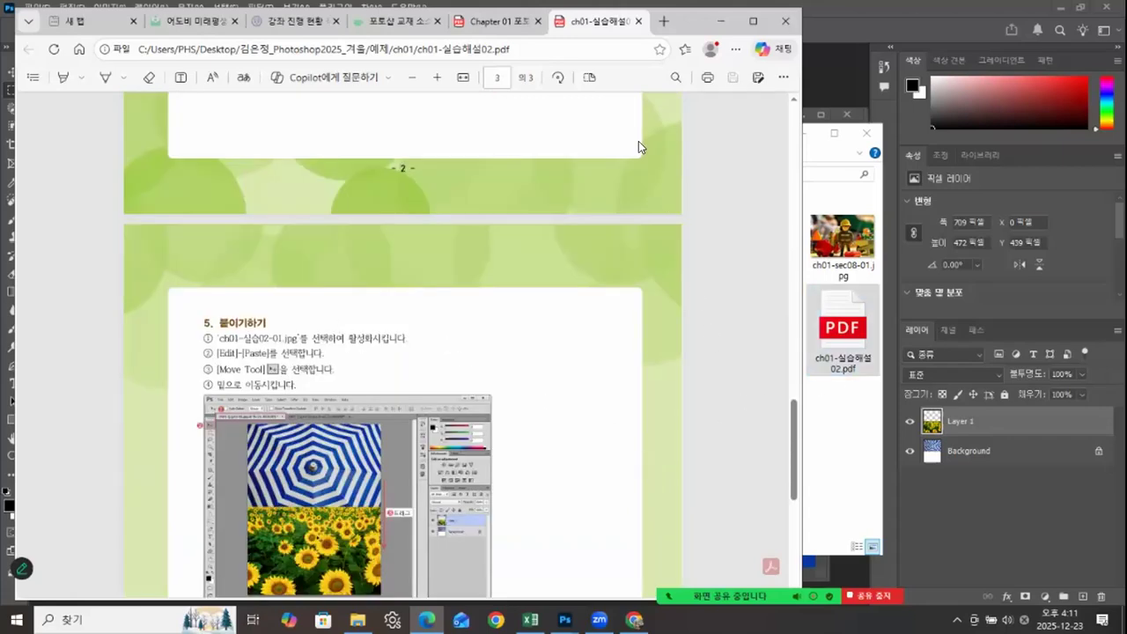
Step: Close the solution PDF and minimize the browser and the ch01 folder window to return to the images in Photoshop
left_click(638, 21)
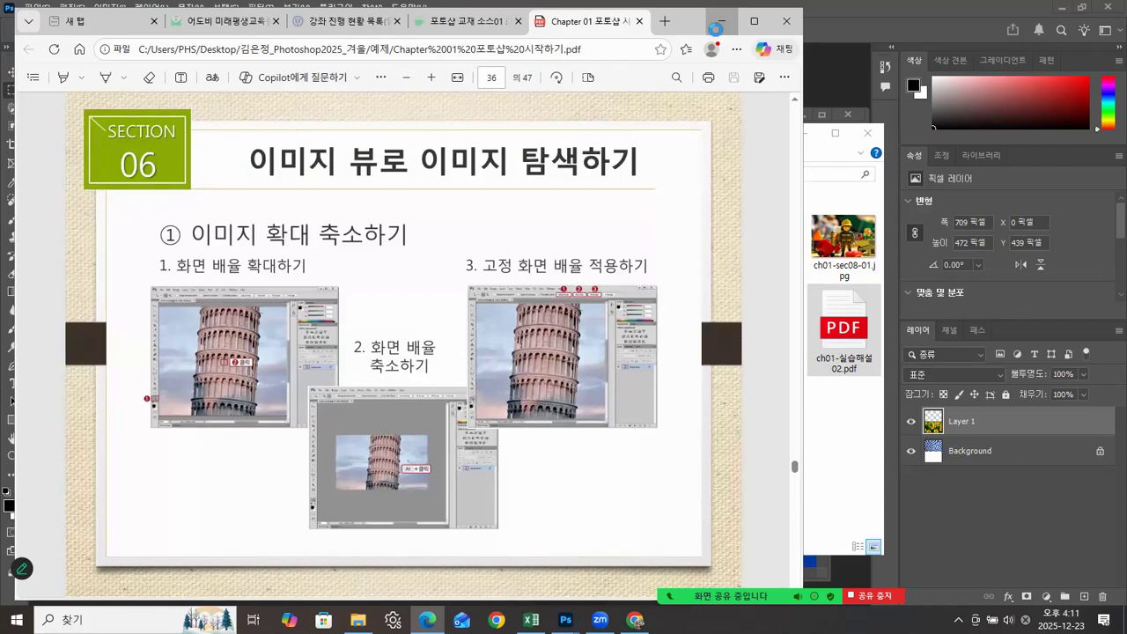
left_click(720, 21)
left_click(797, 133)
left_click(623, 118)
left_click(296, 246)
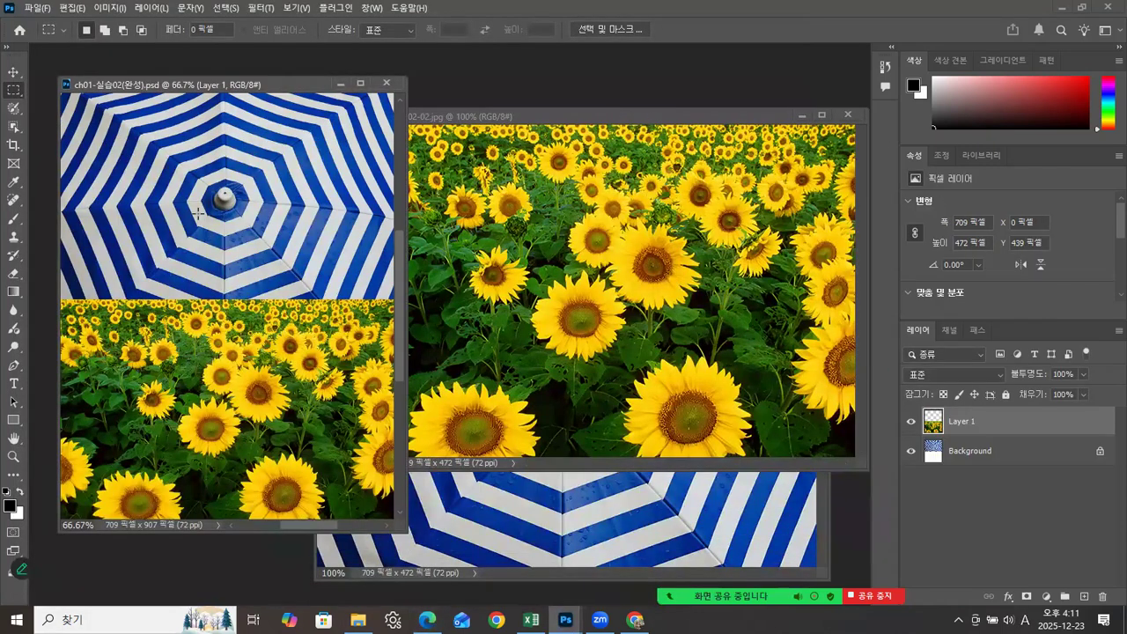
Step: Close ch01-실습02(완성).psd and rearrange the sunflower and umbrella windows so the umbrella image overlaps the sunflowers in front
left_click(388, 84)
left_click_drag(557, 114, 266, 90)
left_click(629, 248)
left_click_drag(603, 227, 584, 165)
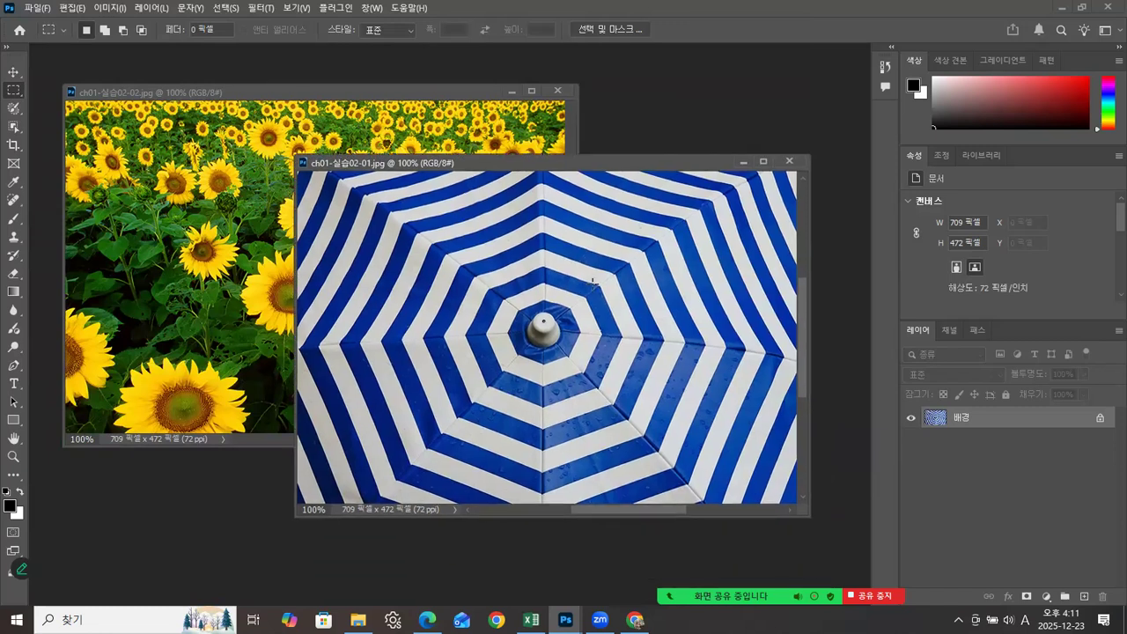
Step: Look up the two exercise source images in the ch01 folder, then compare their open windows in Photoshop
left_click(358, 620)
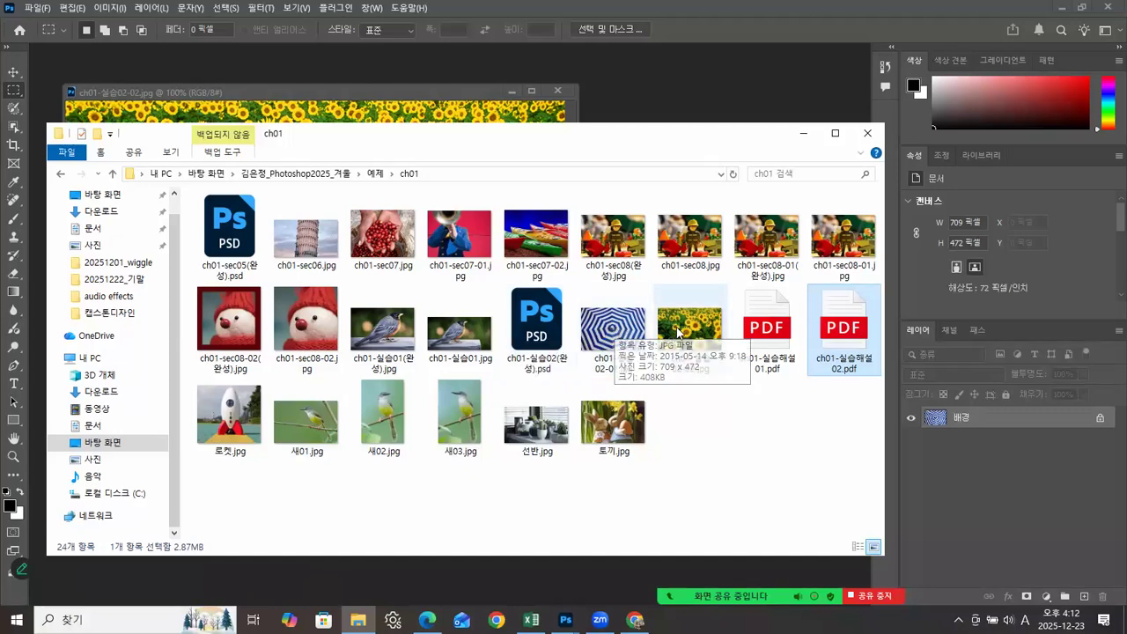
left_click(687, 92)
left_click_drag(526, 164, 538, 126)
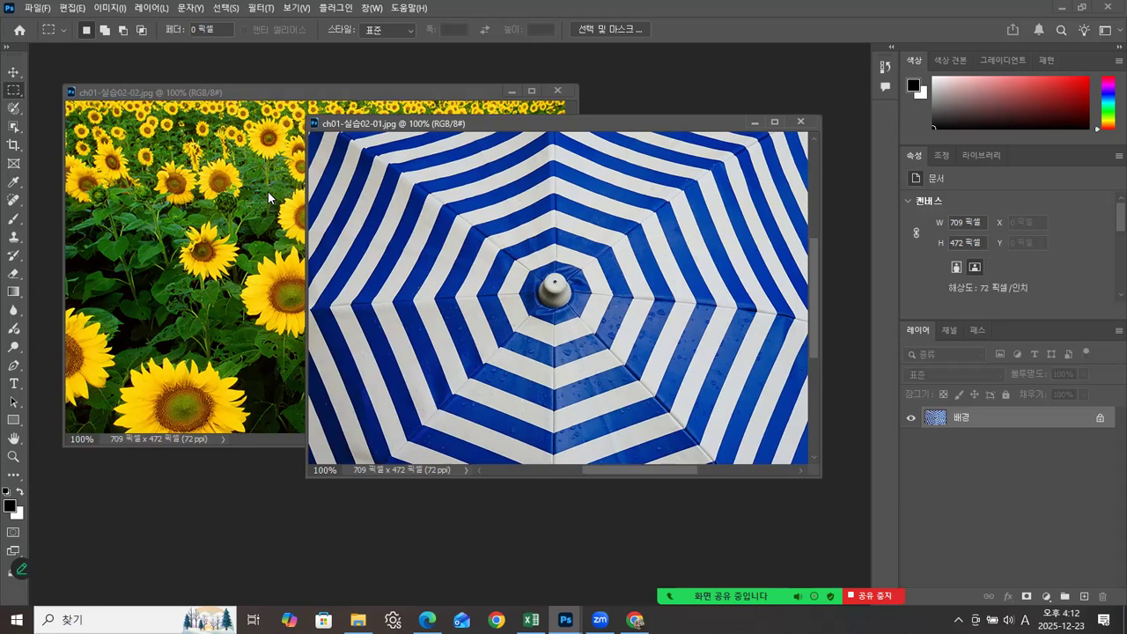
key("ctrl+Tab")
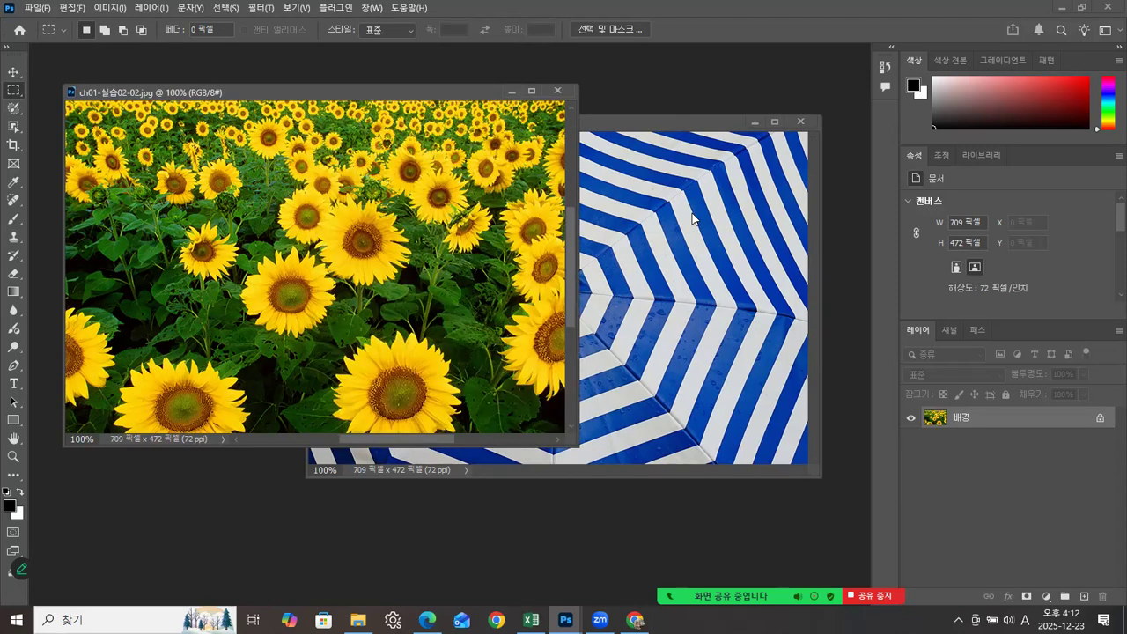
left_click(649, 131)
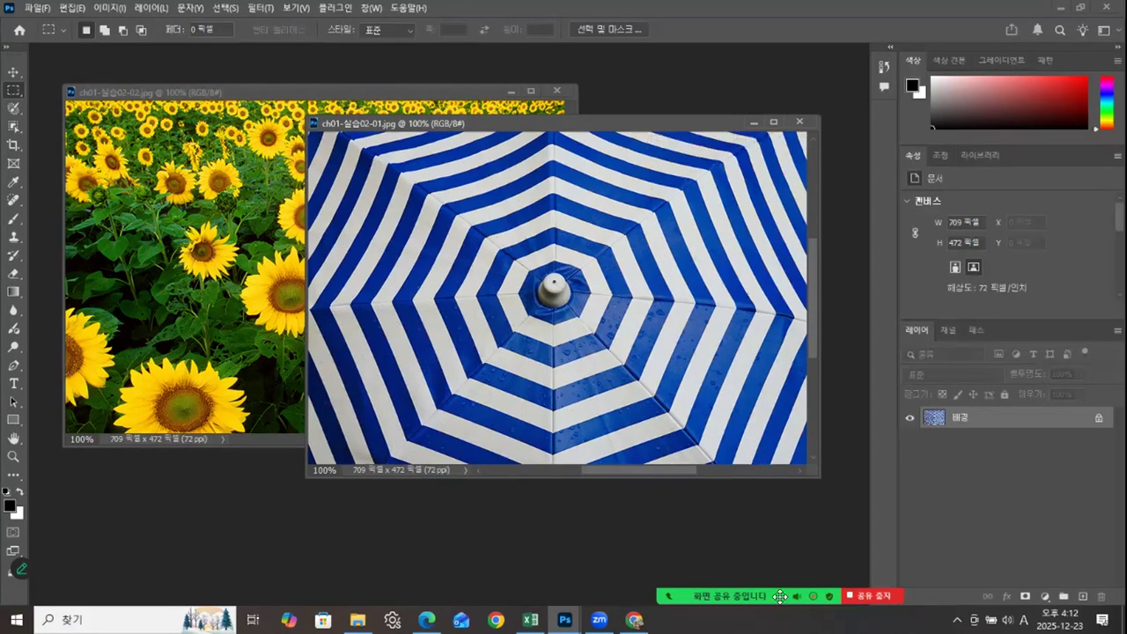
Step: Check the pixel dimensions of the sunflower image ch01-실습02-02.jpg in Image Size without changing them
left_click(224, 296)
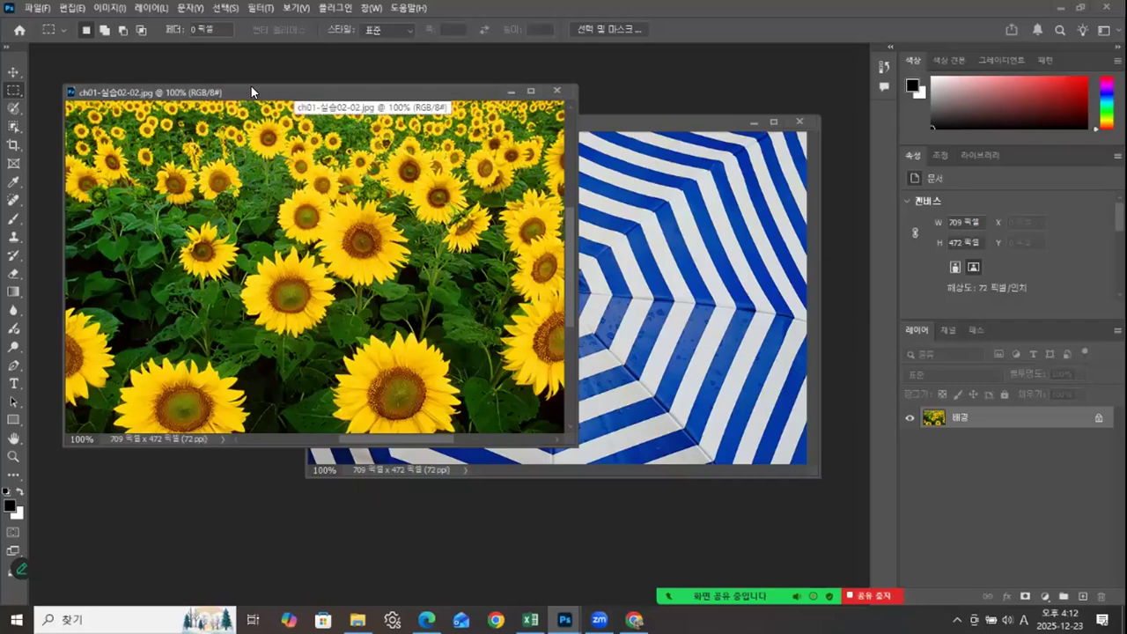
right_click(295, 93)
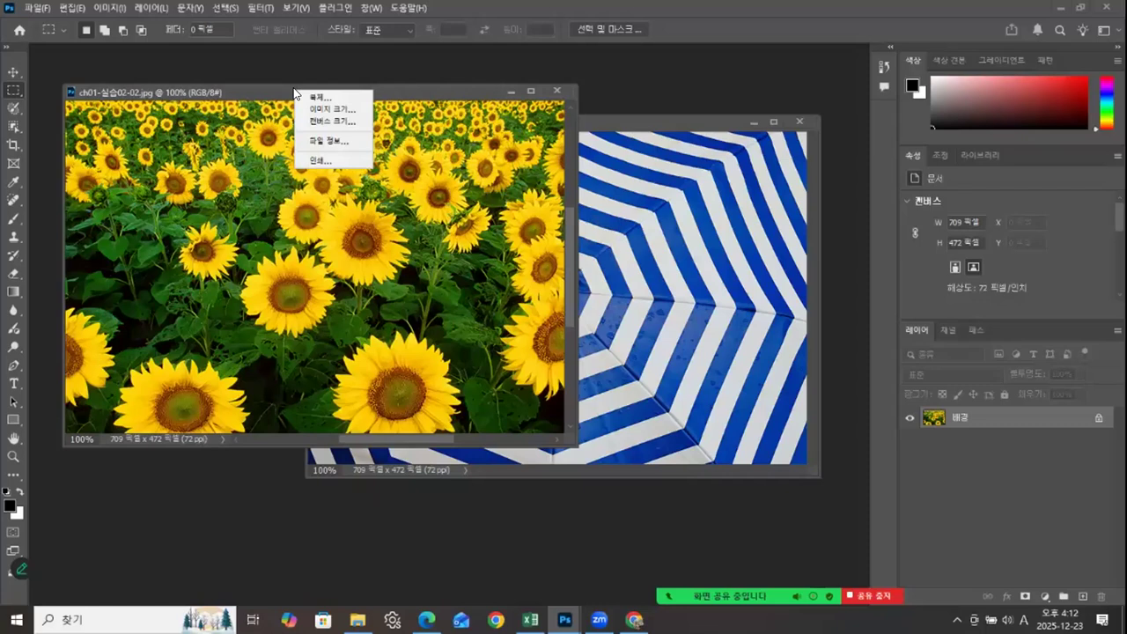
left_click(334, 110)
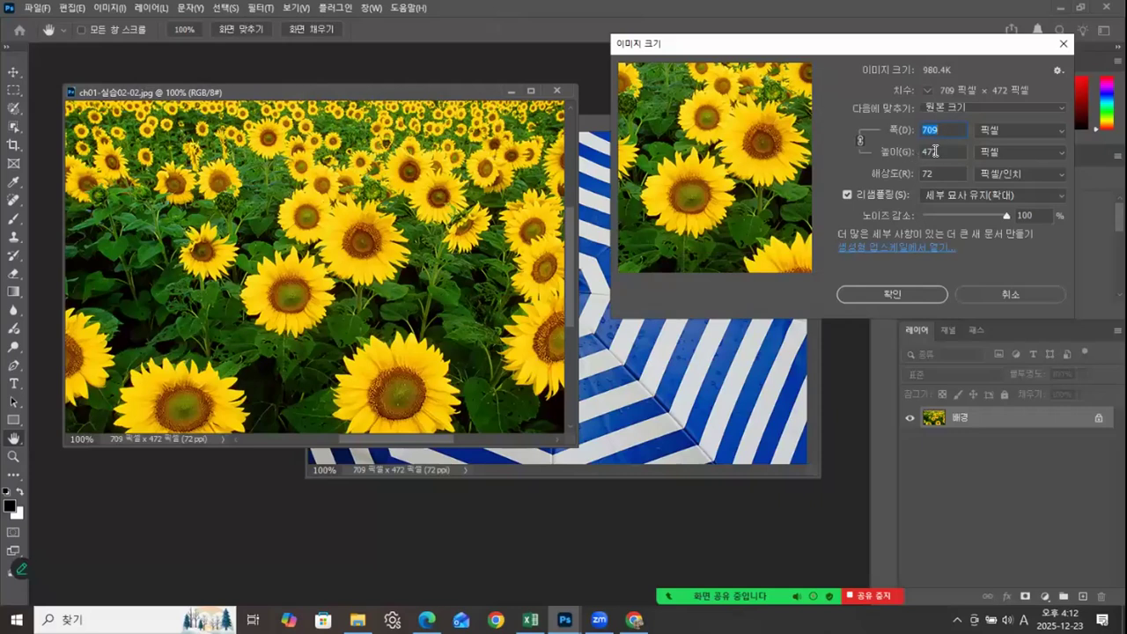
left_click(980, 291)
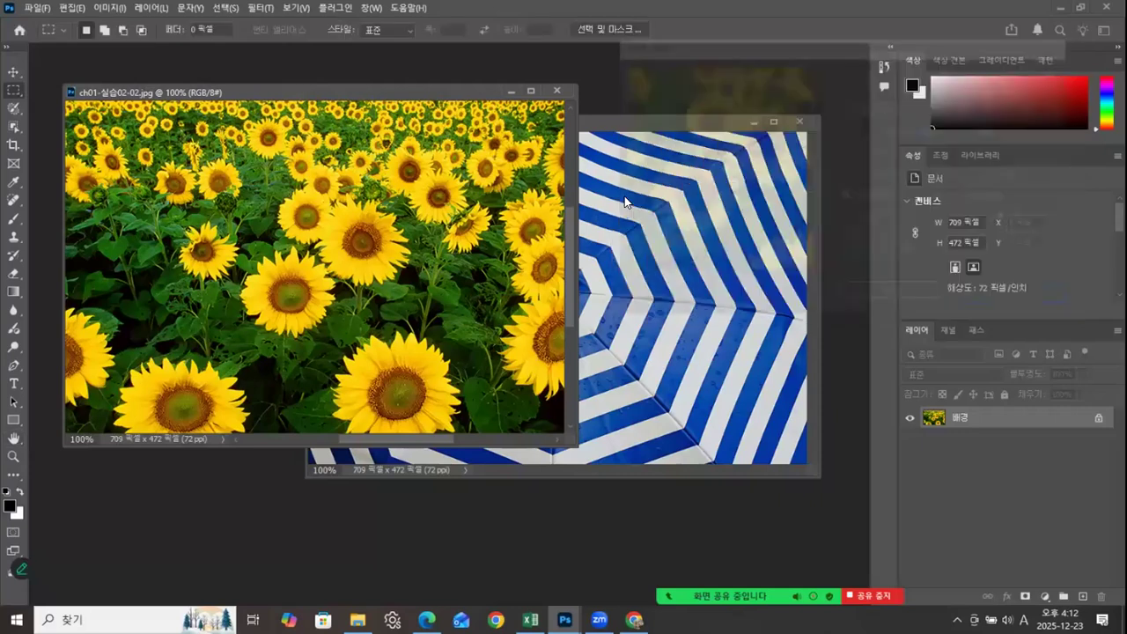
Step: Bring the umbrella image ch01-실습02-01.jpg to the front and check its pixel dimensions in Image Size without changing them
left_click_drag(465, 94, 444, 90)
left_click_drag(633, 120, 634, 128)
right_click(634, 129)
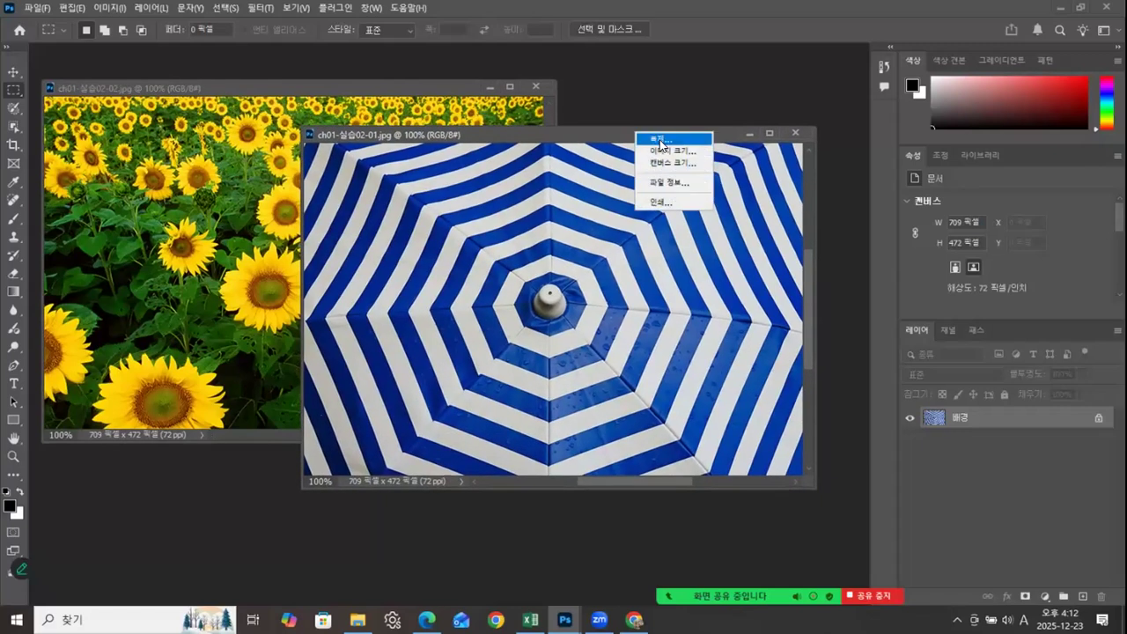
left_click(664, 149)
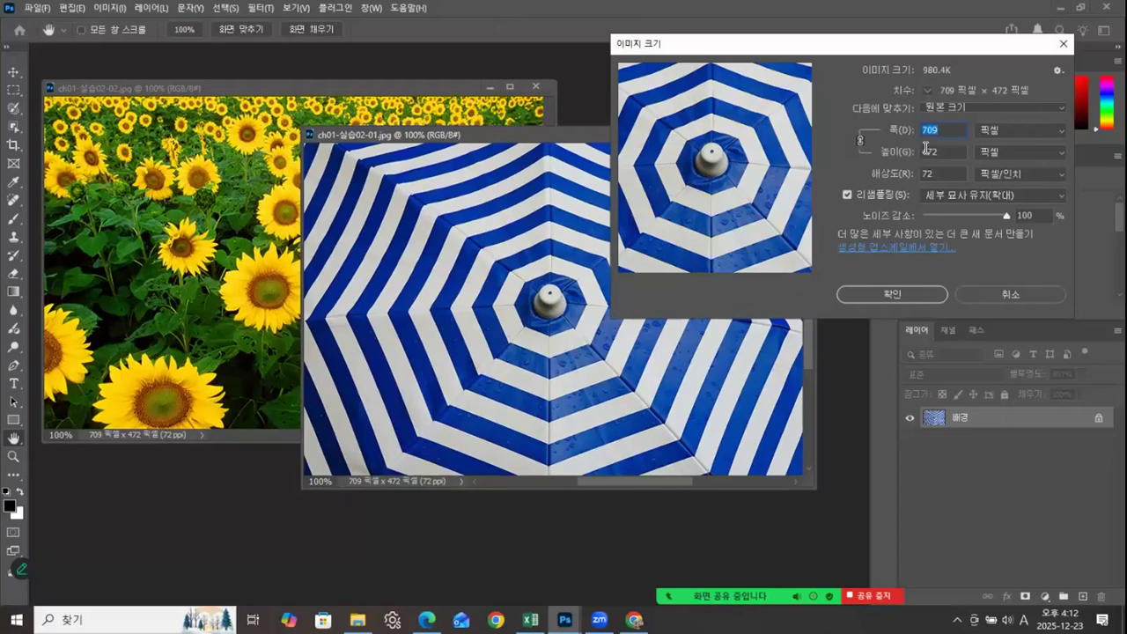
left_click(980, 294)
Step: Open Canvas Size for the umbrella image and set the anchor to the top-left corner
right_click(629, 133)
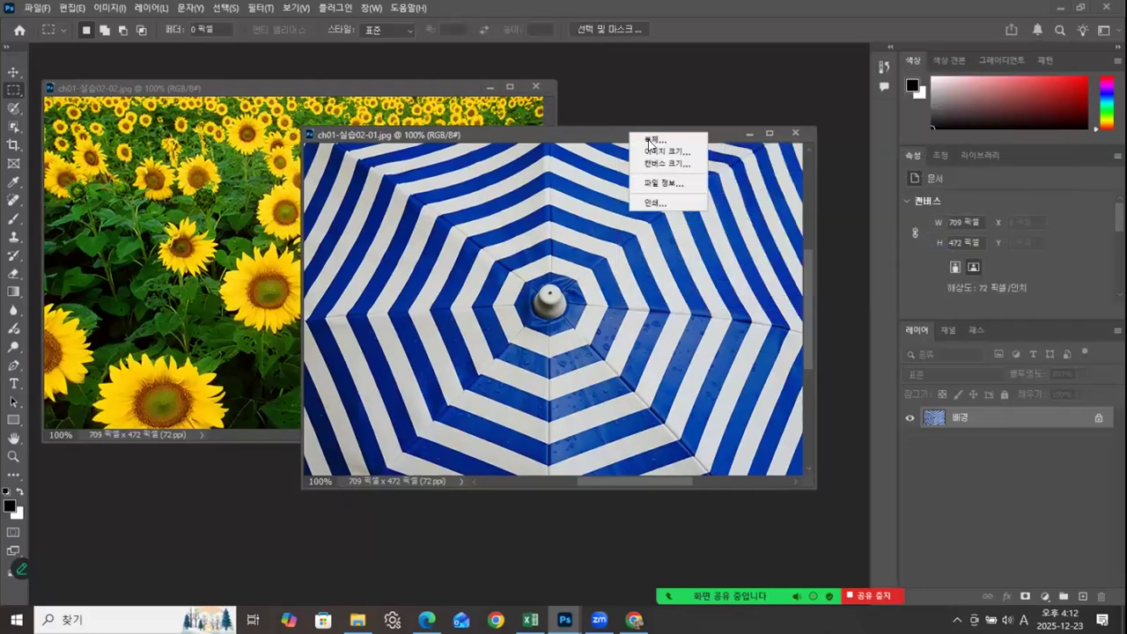
left_click(667, 163)
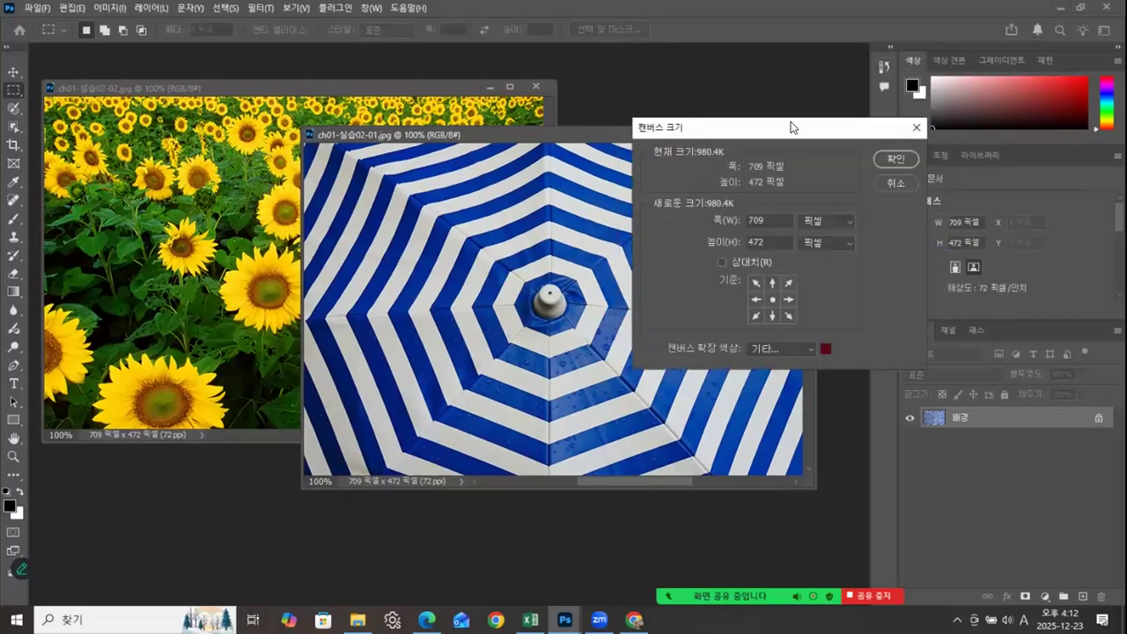
left_click_drag(791, 126, 818, 83)
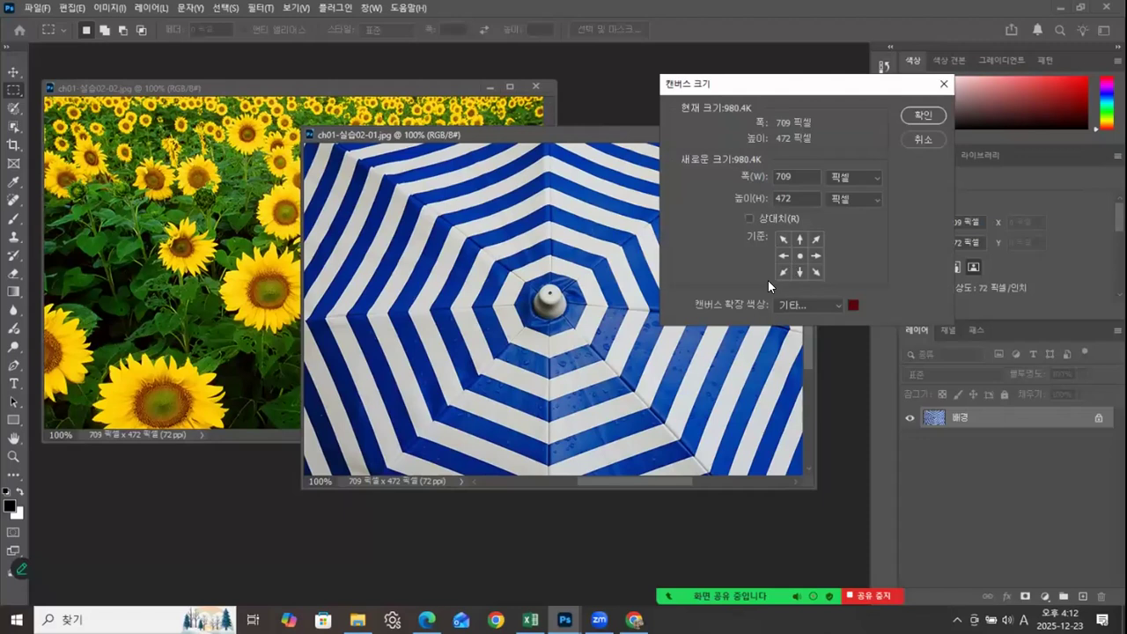
left_click(799, 238)
left_click_drag(766, 75, 539, 57)
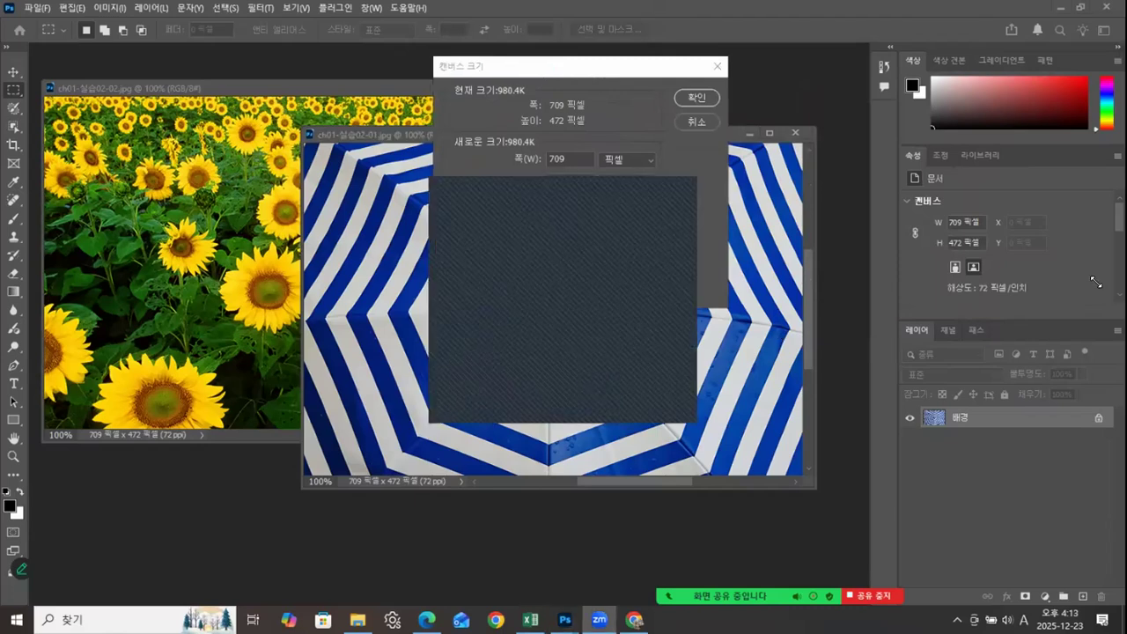
left_click_drag(1096, 284, 1071, 542)
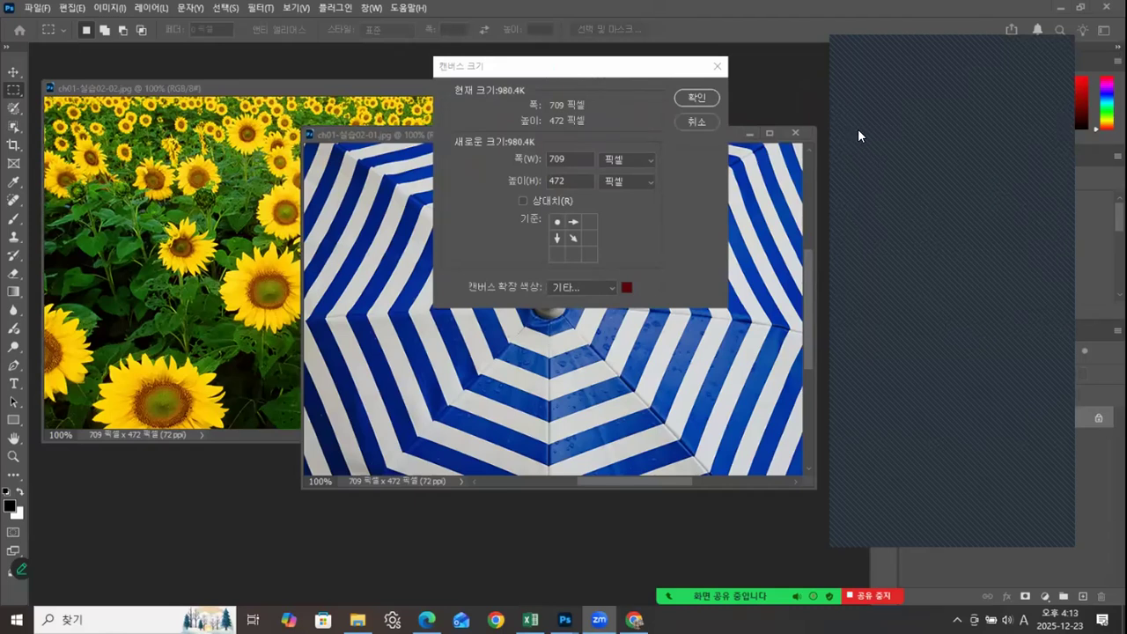
left_click_drag(627, 64, 615, 58)
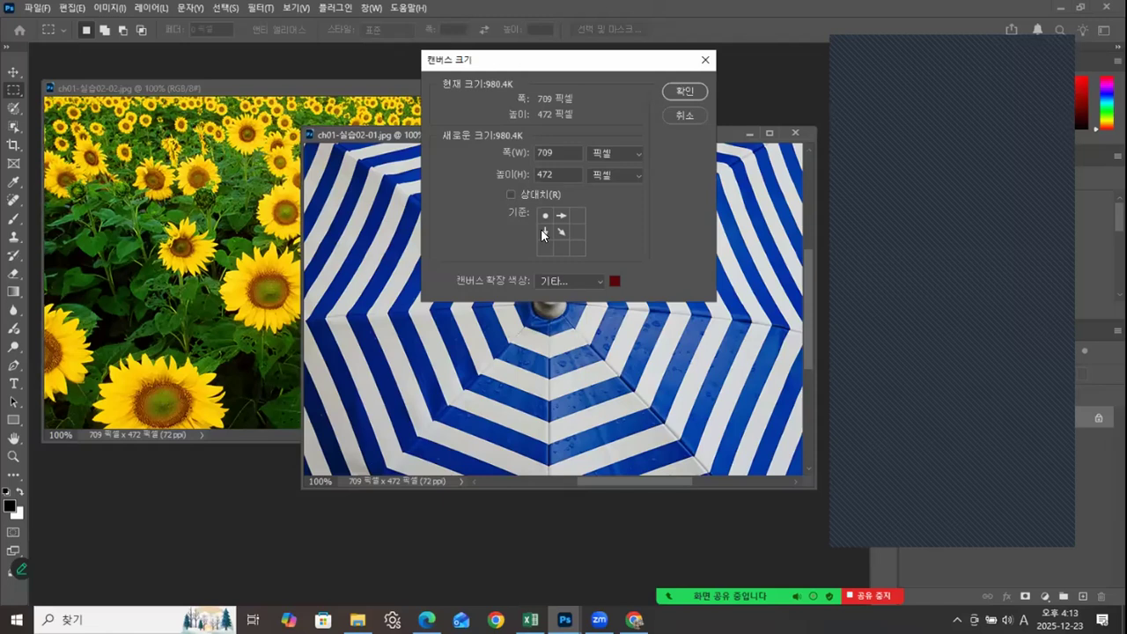
left_click(544, 247)
left_click(546, 214)
Step: Turn on relative sizing for the umbrella canvas and set the added height to 472 pixels
left_click_drag(560, 175, 522, 178)
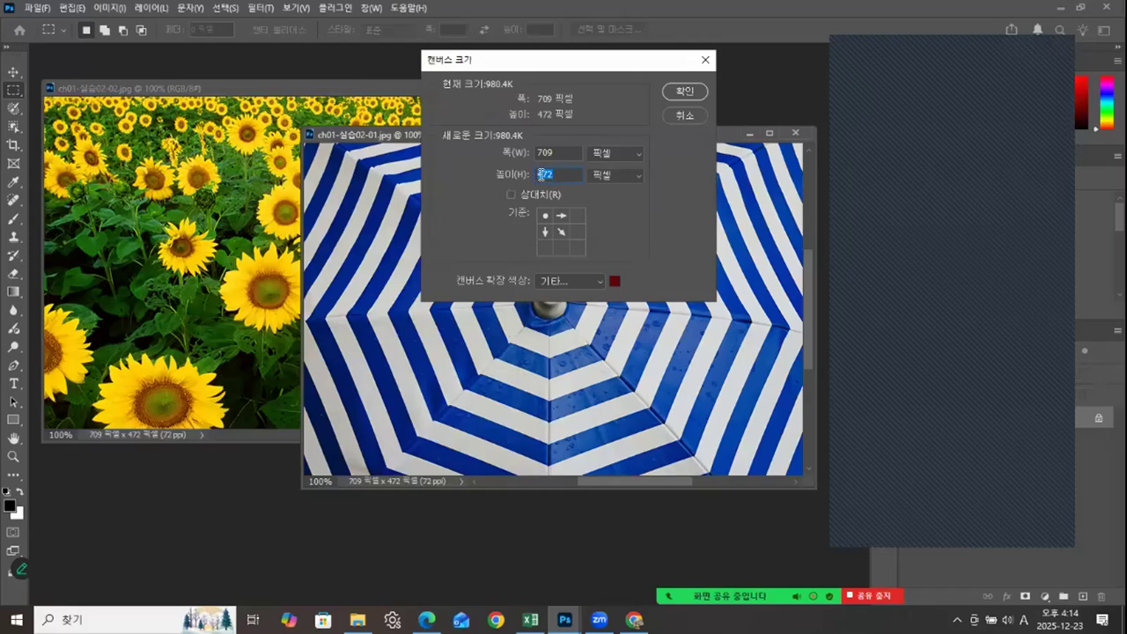
left_click(511, 194)
left_click_drag(557, 173, 484, 173)
type("4")
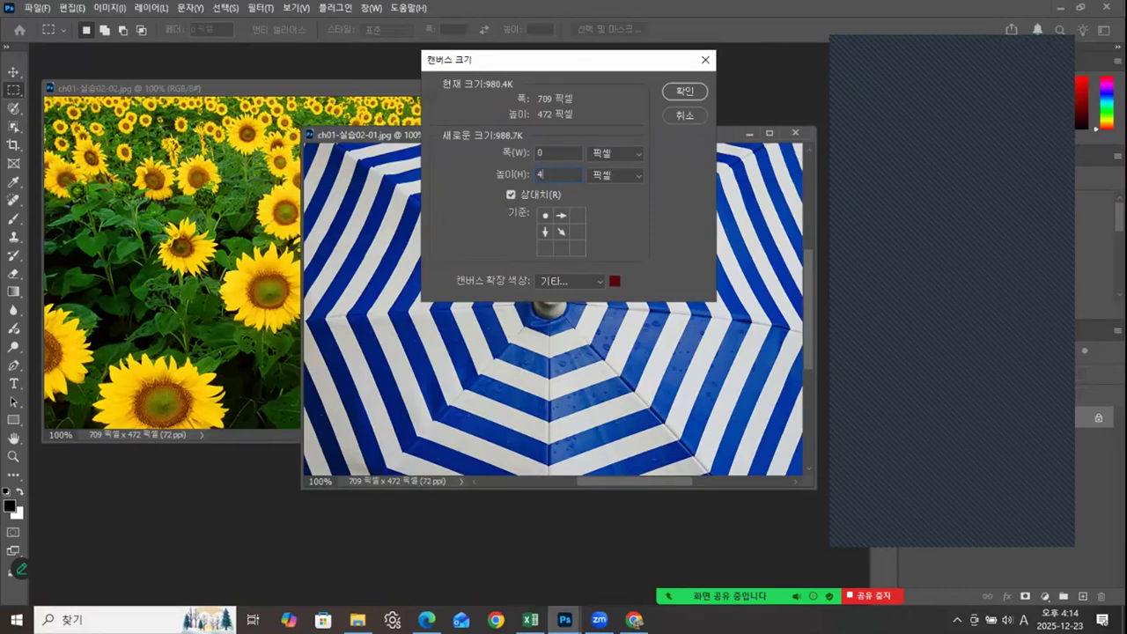
type("72")
Step: Change the canvas extension color from the custom dark red to white and apply the new canvas size
left_click(615, 281)
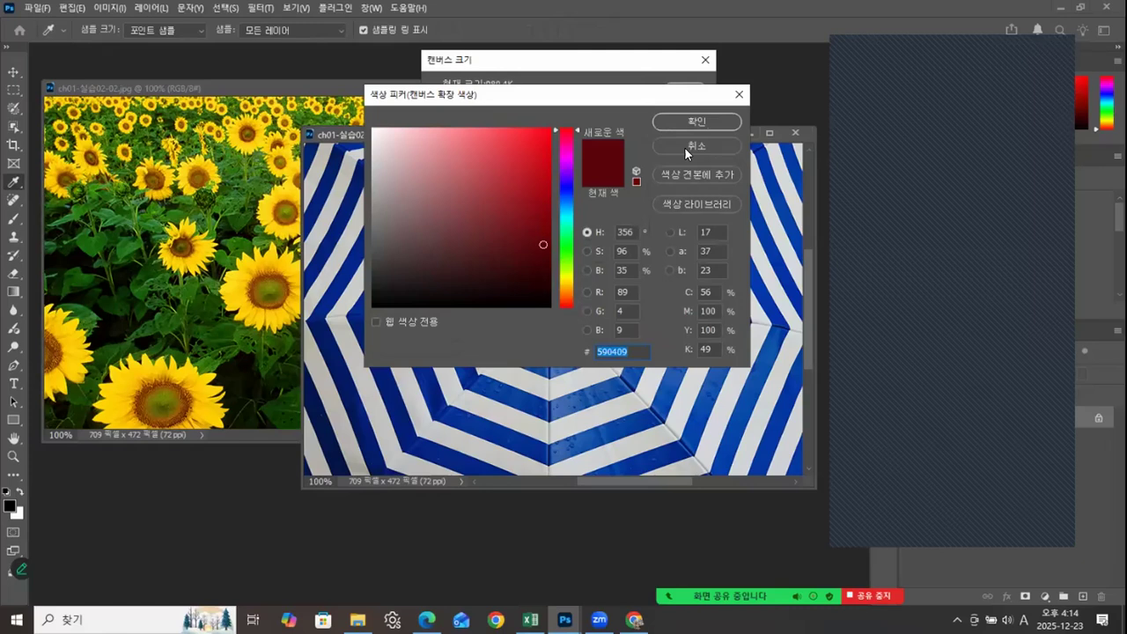
left_click(685, 147)
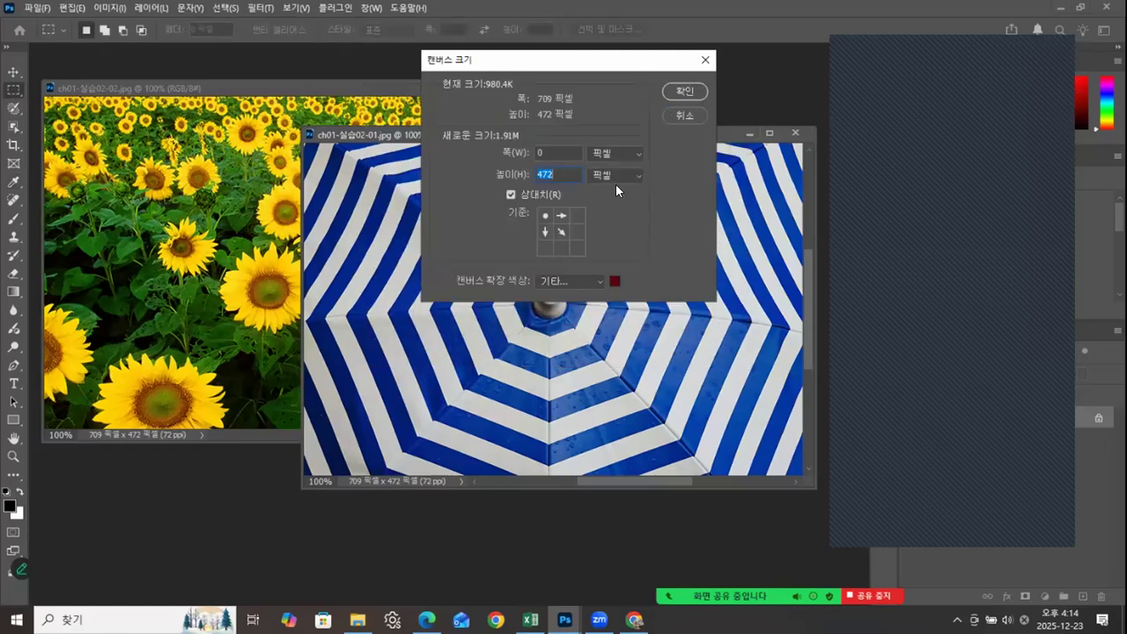
left_click(548, 277)
left_click(548, 307)
left_click(672, 91)
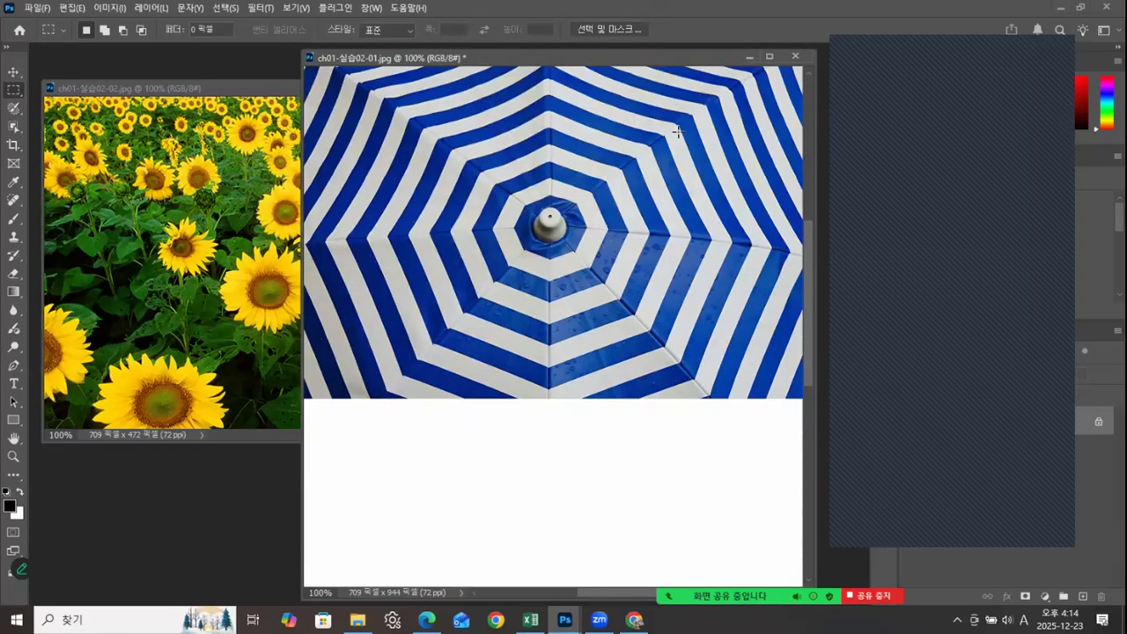
Step: Move the sunflower picture with the Move tool into the white area beneath the umbrella, filling it exactly, and close ch01-실습02-02.jpg
mouse_move(811, 252)
left_mouse_down()
mouse_move(795, 418)
mouse_move(788, 328)
mouse_move(804, 302)
mouse_move(804, 262)
left_mouse_up()
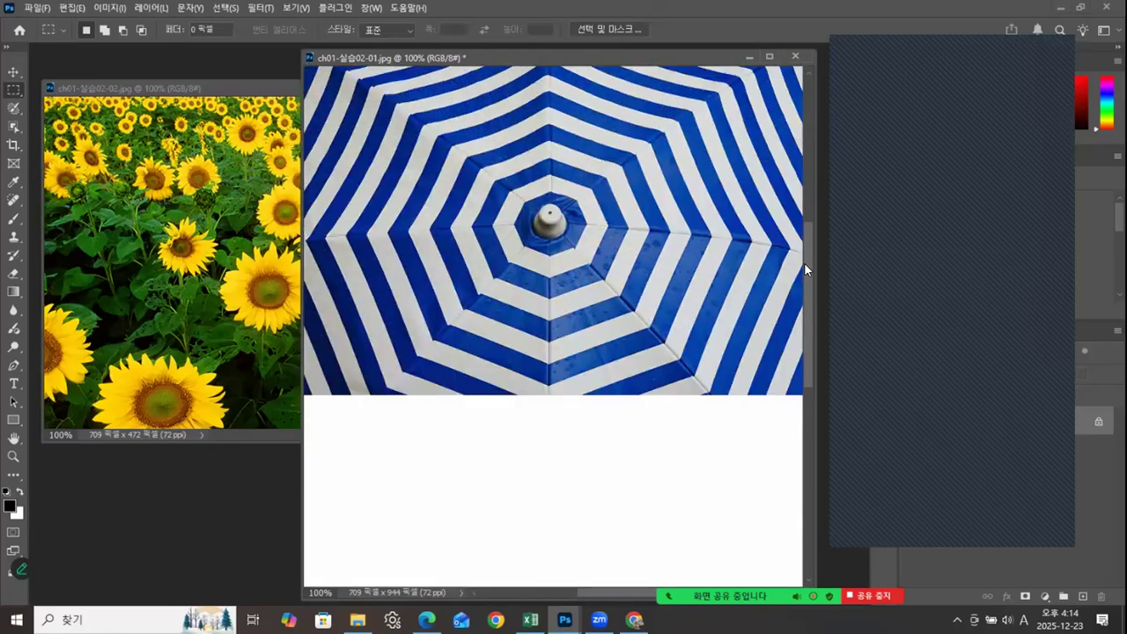
left_click_drag(795, 315, 795, 334)
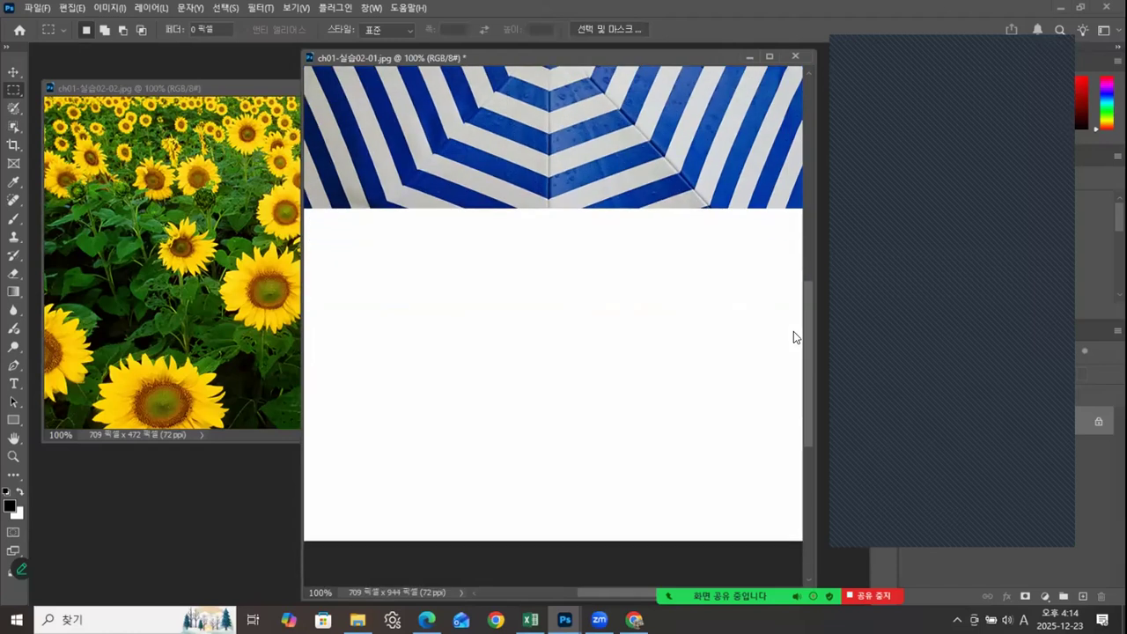
left_click_drag(301, 323, 557, 323)
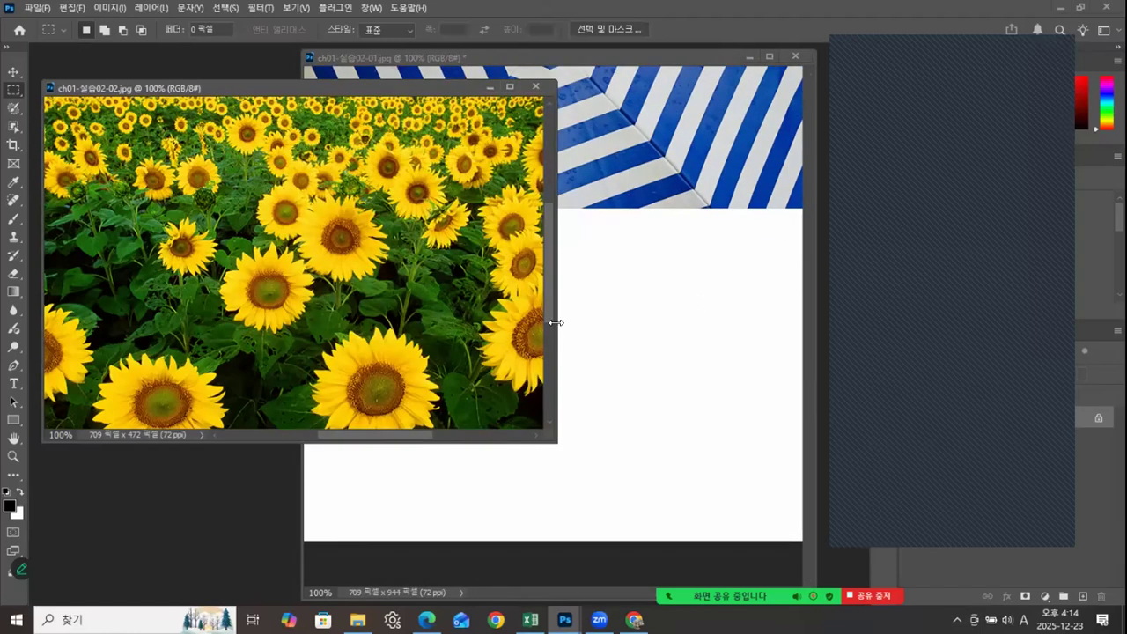
left_click(15, 76)
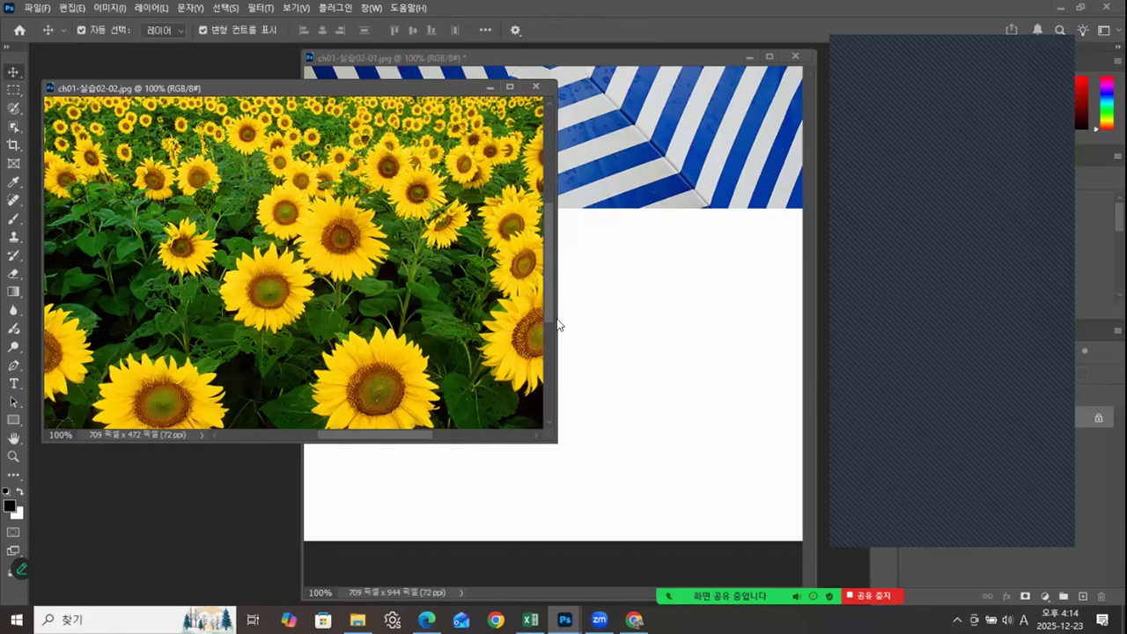
left_click_drag(357, 239, 607, 350)
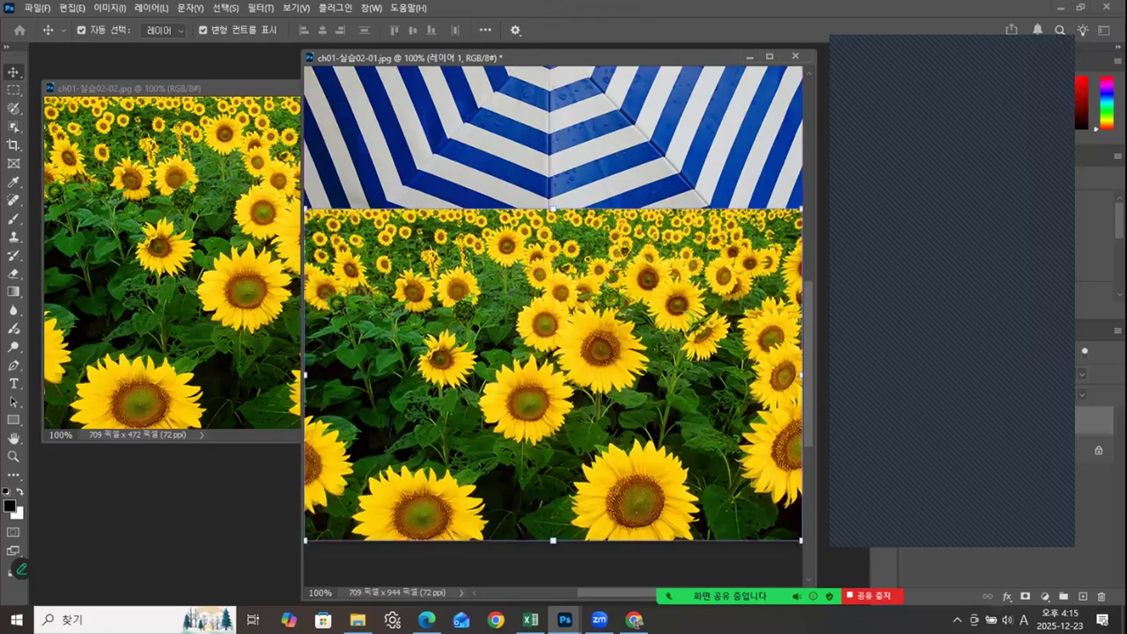
left_click(190, 171)
left_click(535, 87)
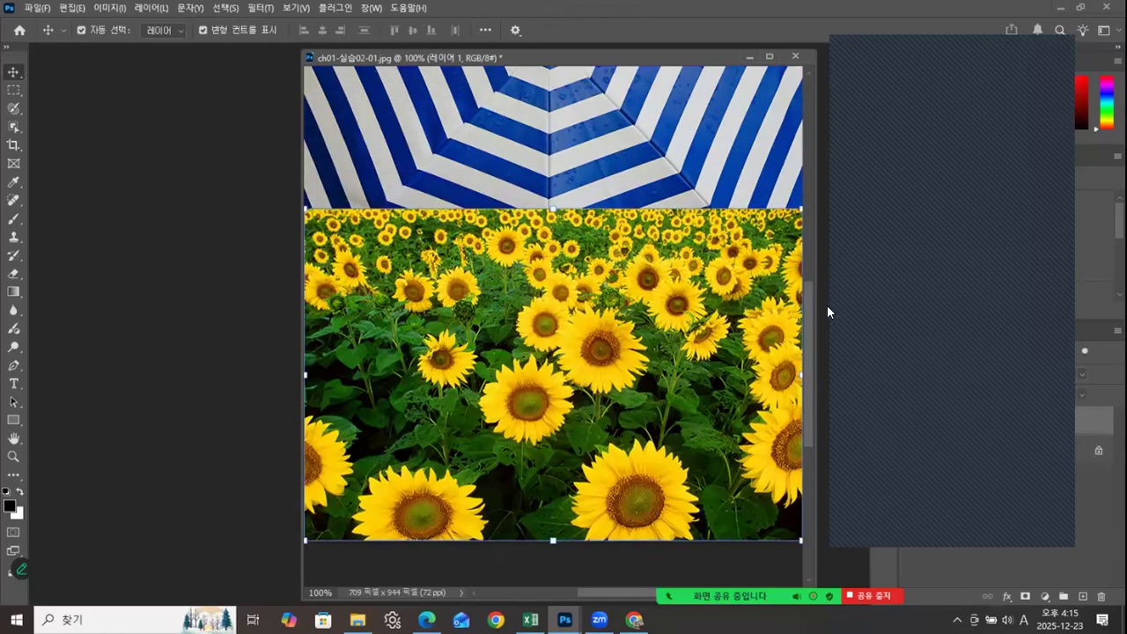
Step: Look over the combined umbrella and sunflower image and close ch01-실습02-01.jpg without saving it
mouse_move(800, 315)
left_mouse_down()
mouse_move(800, 206)
mouse_move(803, 360)
mouse_move(808, 228)
mouse_move(808, 355)
mouse_move(803, 233)
mouse_move(798, 351)
mouse_move(808, 314)
left_mouse_up()
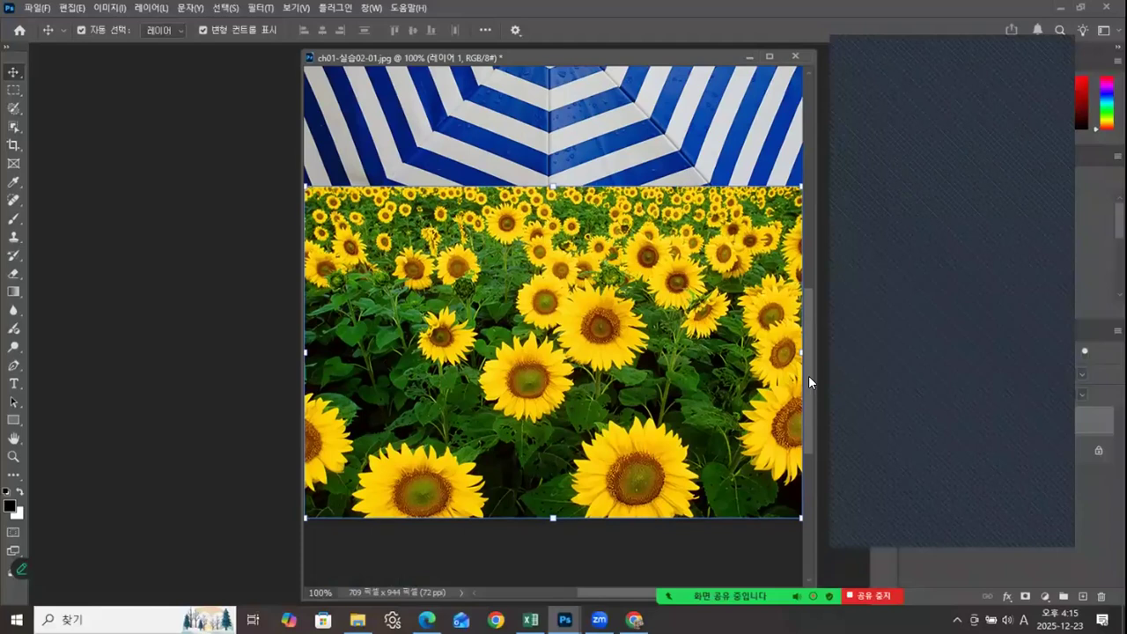
scroll(809, 375, "up", 5)
scroll(806, 335, "down", 3)
scroll(806, 370, "down", 2)
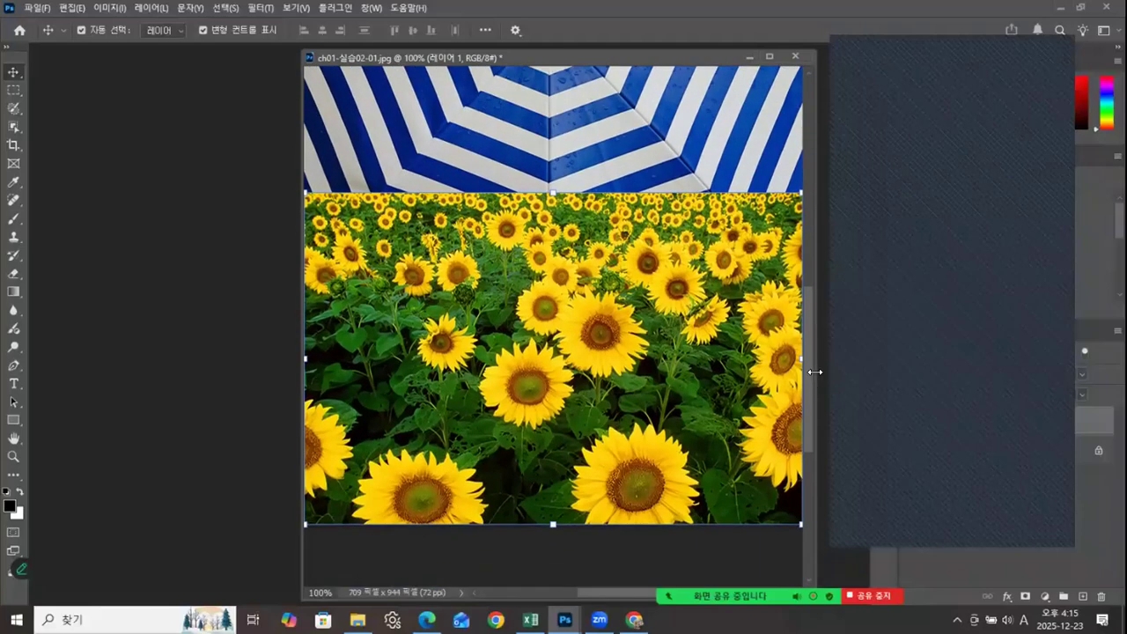
scroll(806, 368, "up", 3)
scroll(806, 349, "down", 2)
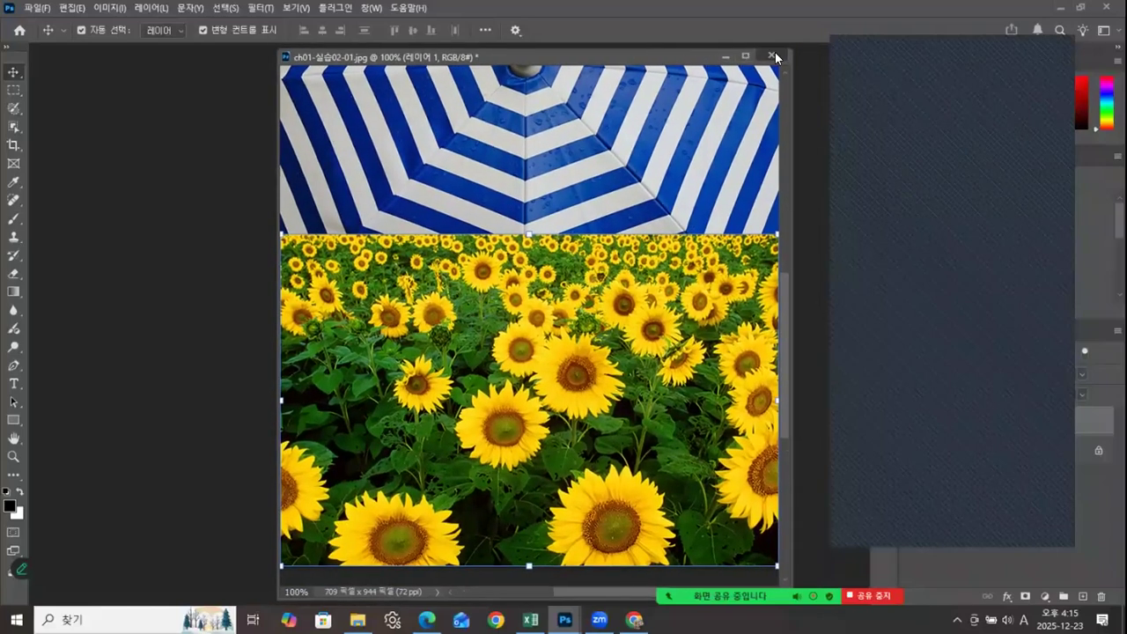
left_click(775, 52)
left_click(617, 237)
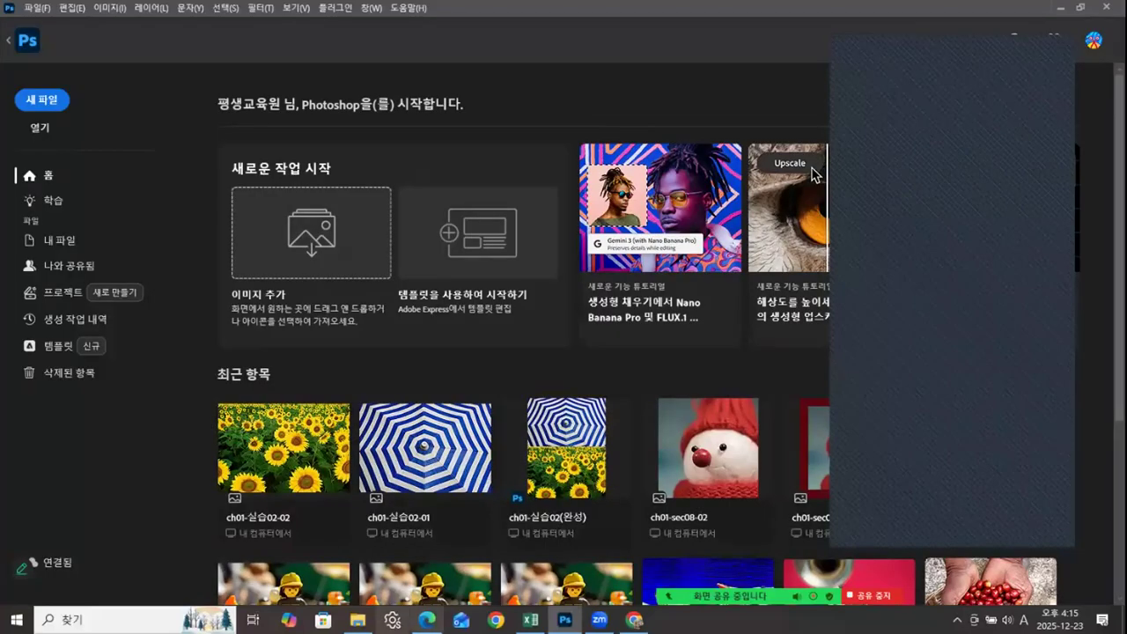
Step: Open the finished example ch01-실습02(완성).psd from the ch01 folder, view it in a floating window, and close it
left_click(358, 621)
left_click_drag(539, 314, 501, 104)
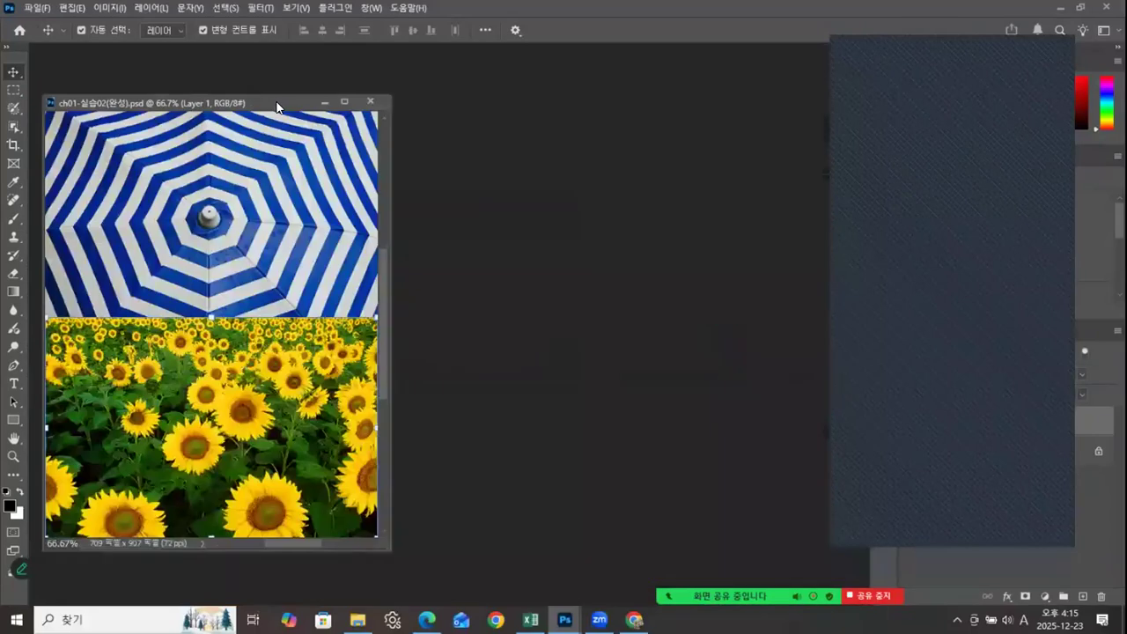
left_click_drag(187, 98, 227, 83)
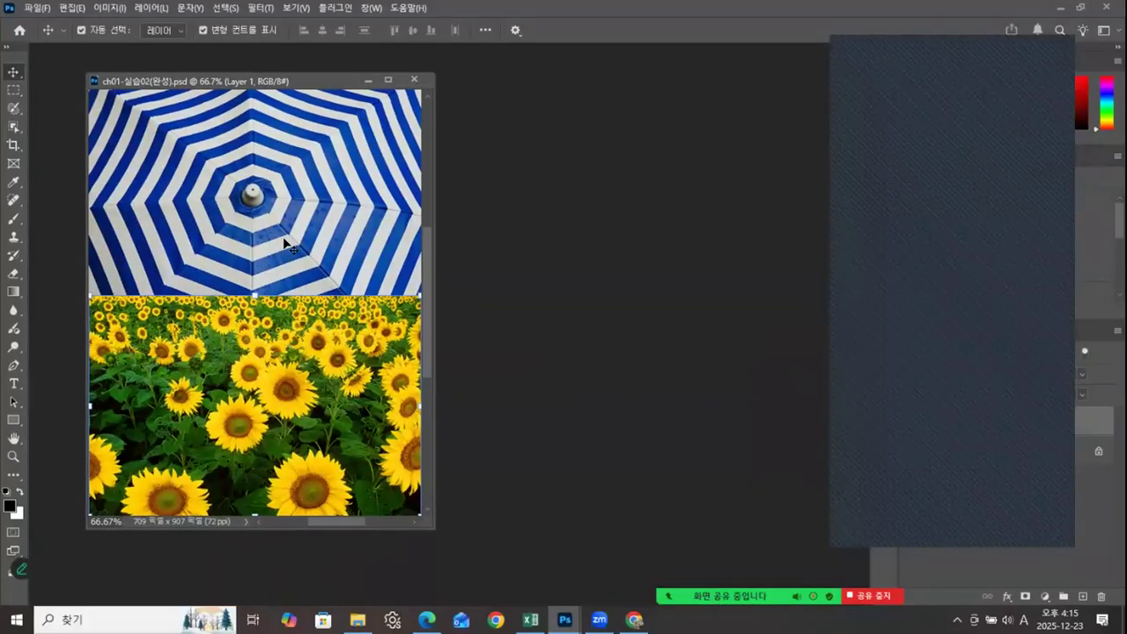
left_click_drag(327, 76, 351, 83)
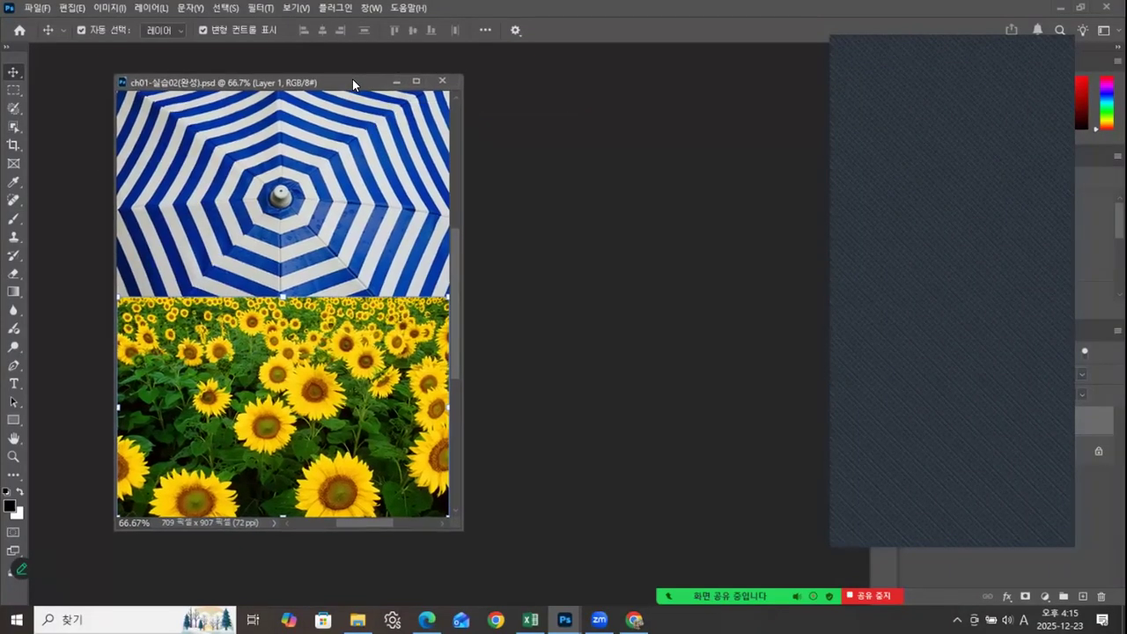
left_click(444, 82)
Step: Open ch01-실습02-01.jpg and ch01-실습02-02.jpg together from the ch01 folder in Photoshop
left_click(358, 620)
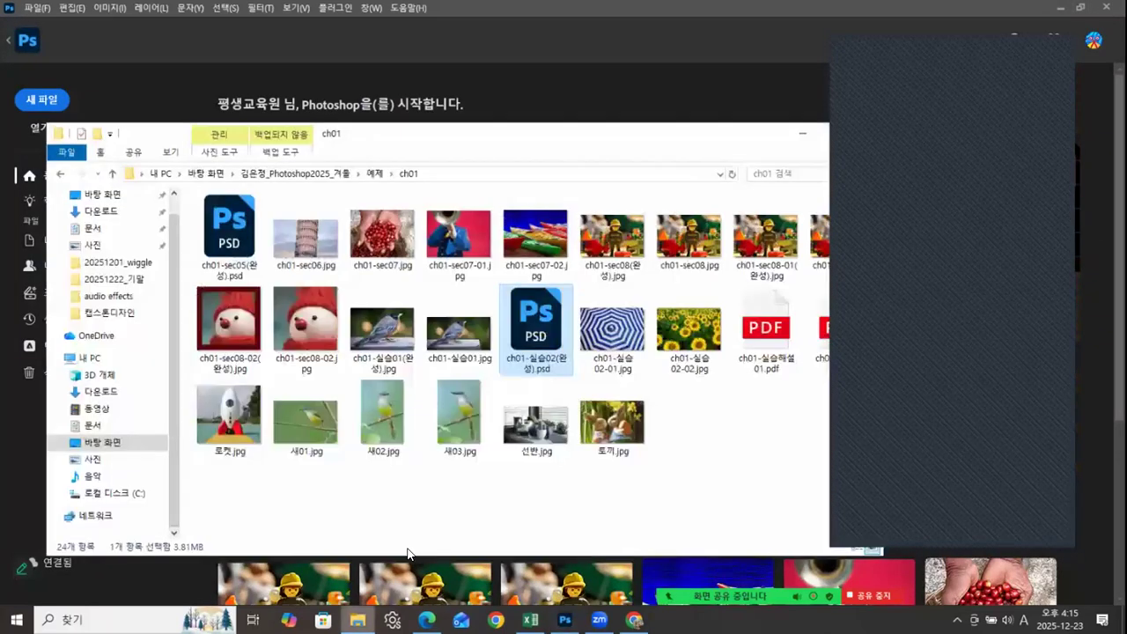
left_click(610, 333)
left_click(689, 330, "ctrl")
left_click_drag(636, 139, 664, 190)
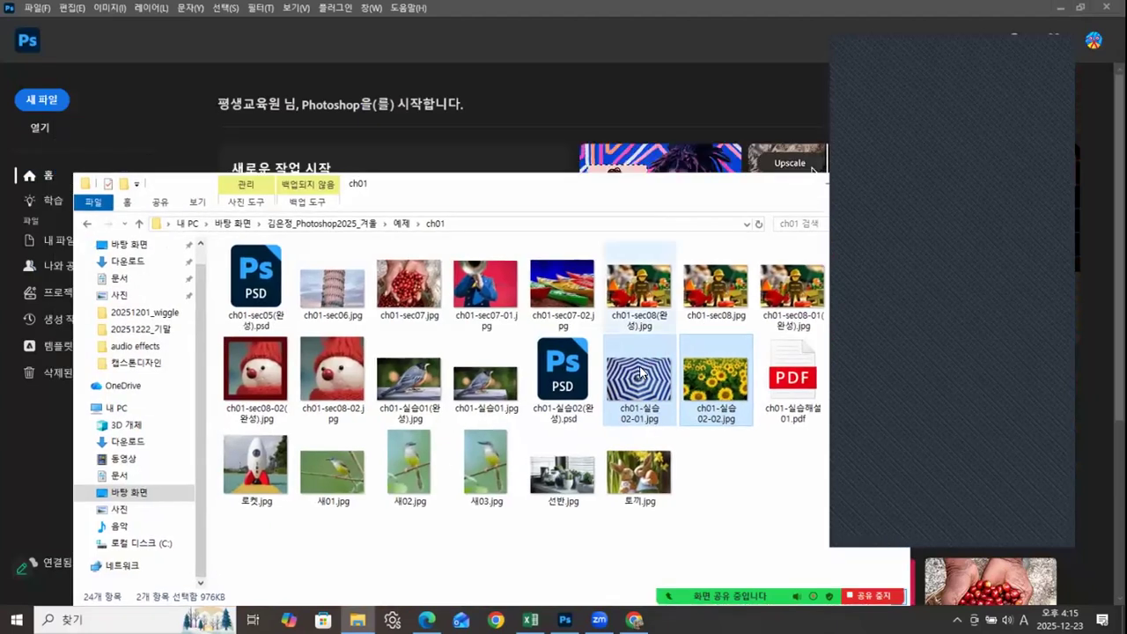
left_click_drag(640, 379, 493, 121)
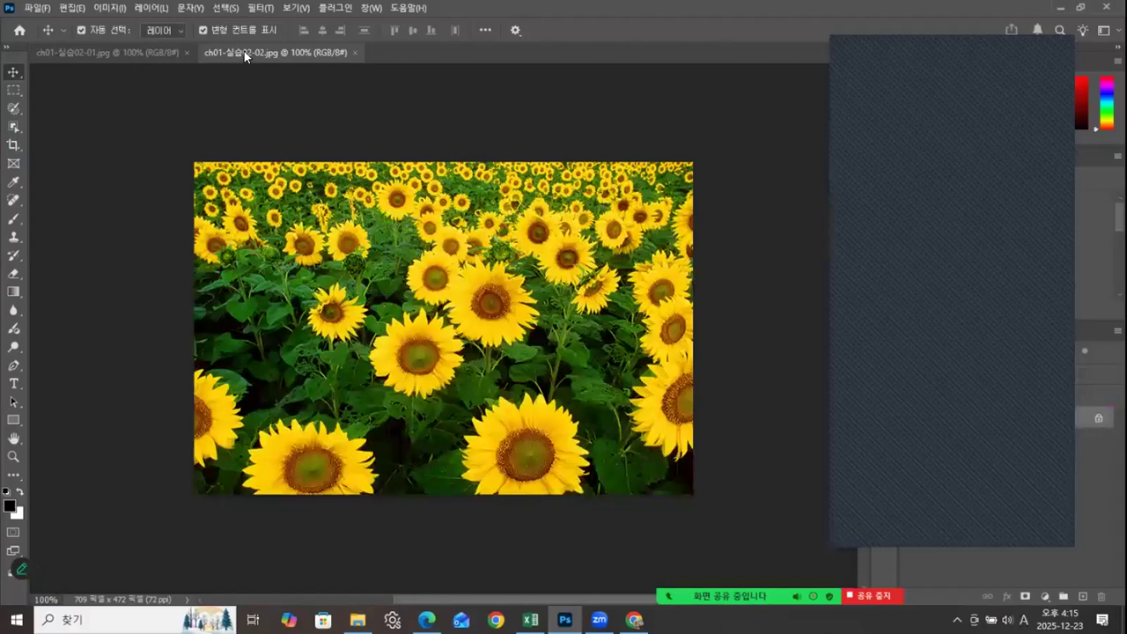
Step: Float the sunflower and umbrella images in separate windows and arrange them so both stay visible, with the sunflowers in front
left_click_drag(245, 53, 248, 94)
left_click_drag(146, 51, 160, 116)
left_click_drag(304, 123, 318, 162)
left_click(422, 97)
left_click_drag(422, 96, 491, 72)
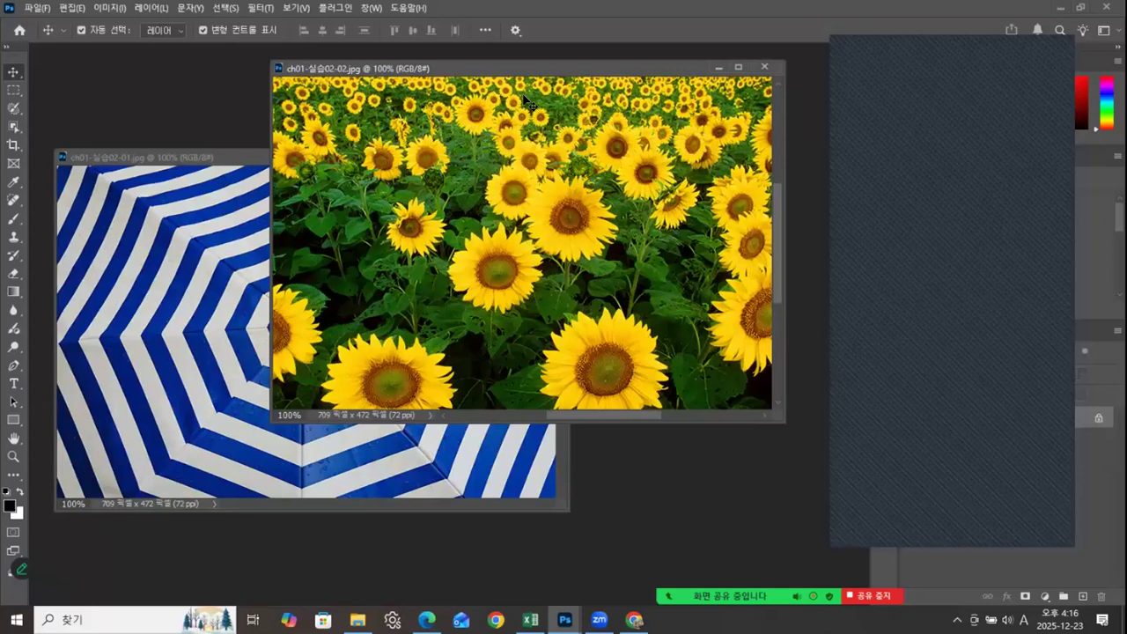
left_click_drag(525, 66, 513, 64)
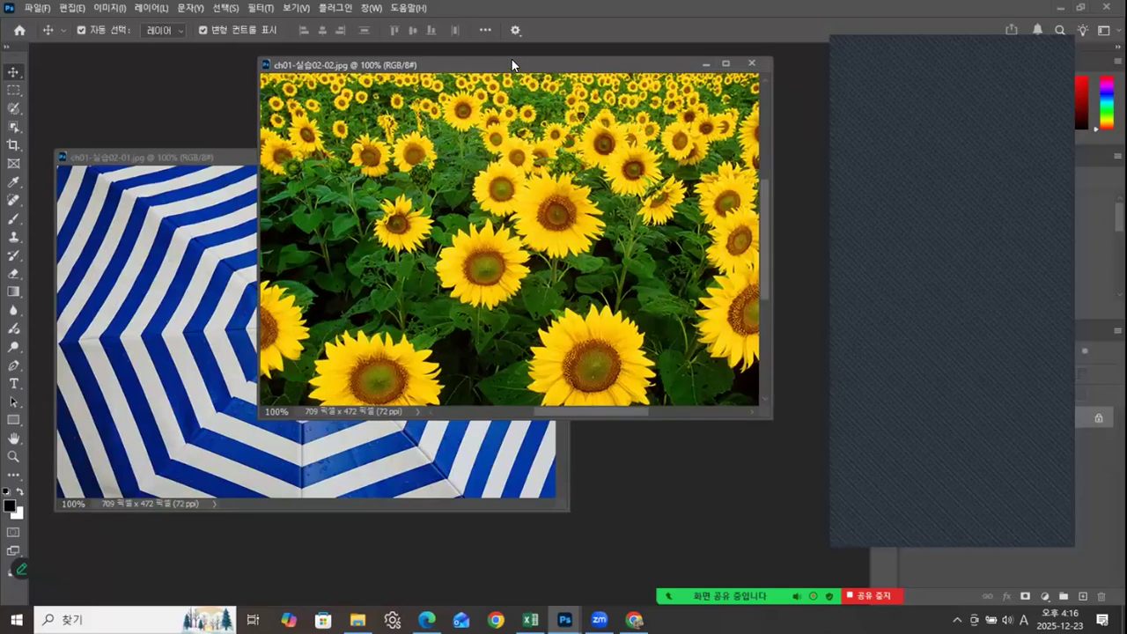
Step: Open Canvas Size for the sunflower image and set the anchor to the top centre
right_click(513, 61)
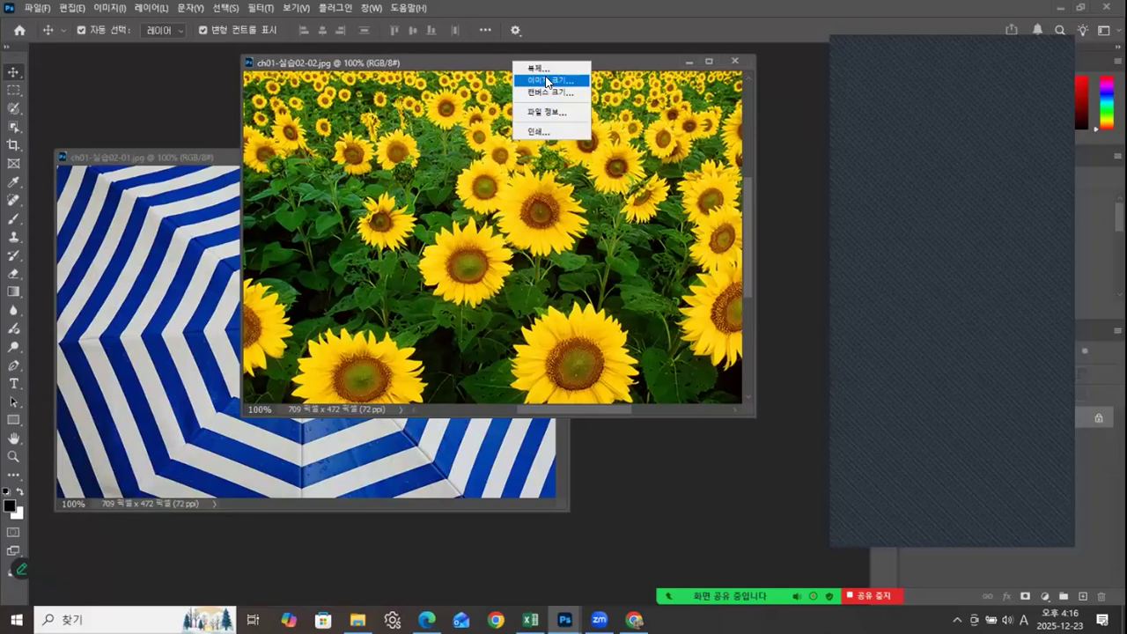
left_click(544, 93)
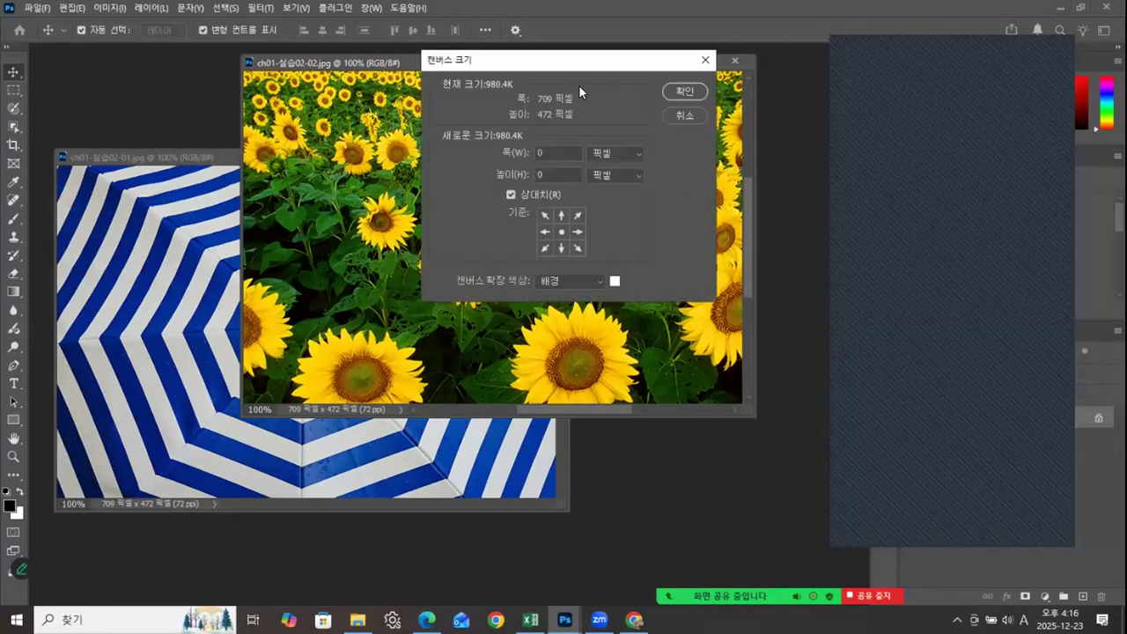
left_click_drag(601, 55, 694, 62)
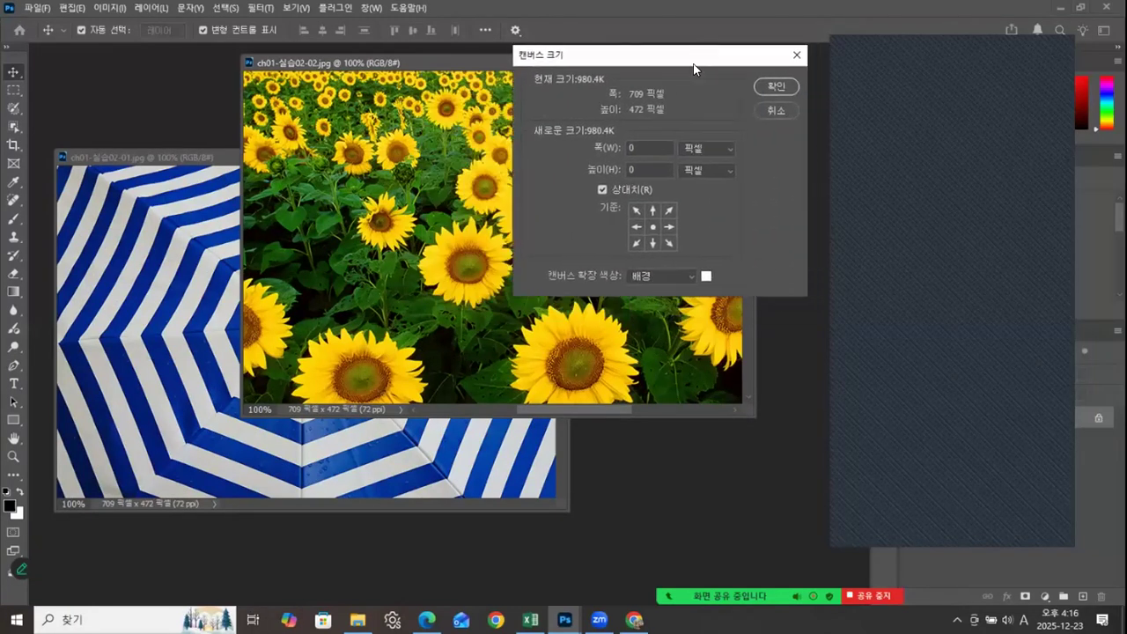
left_click(653, 211)
left_click(669, 211)
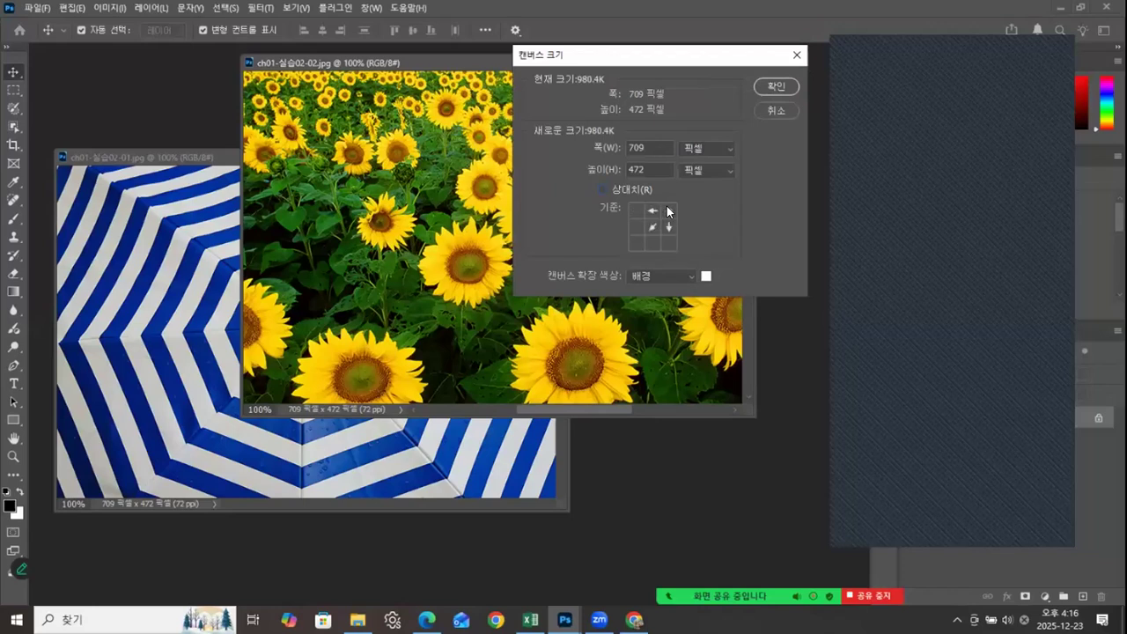
left_click(637, 211)
left_click(652, 210)
Step: Turn on relative sizing, set the added height to 472 pixels, and apply the new canvas size to the sunflower image
double_click(648, 167)
left_click(614, 190)
type("47")
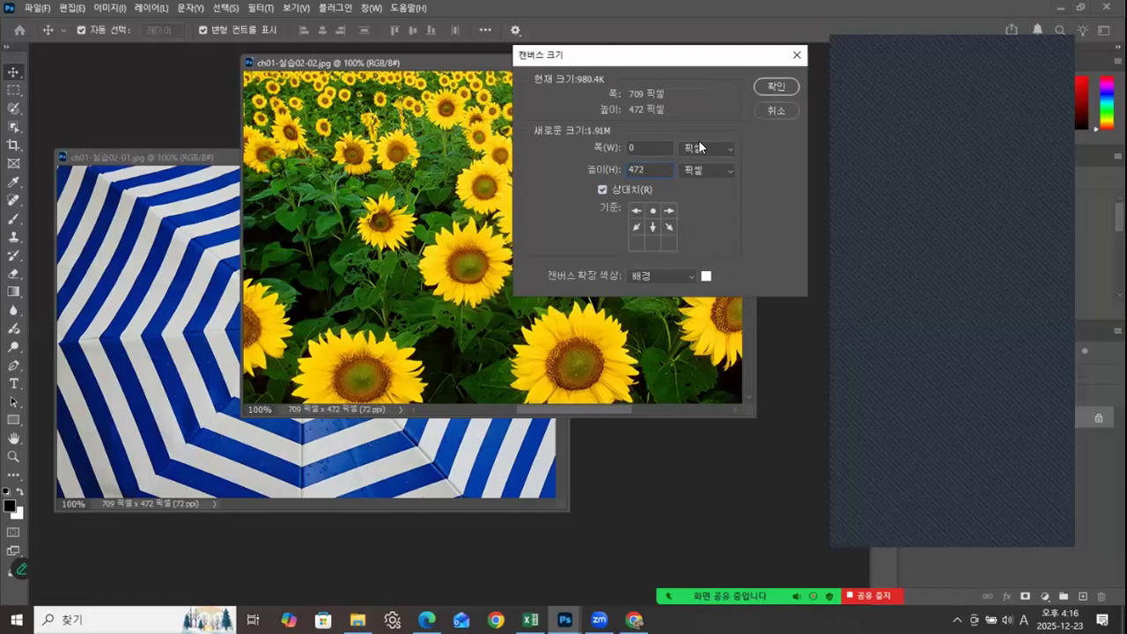
type("2")
left_click(775, 87)
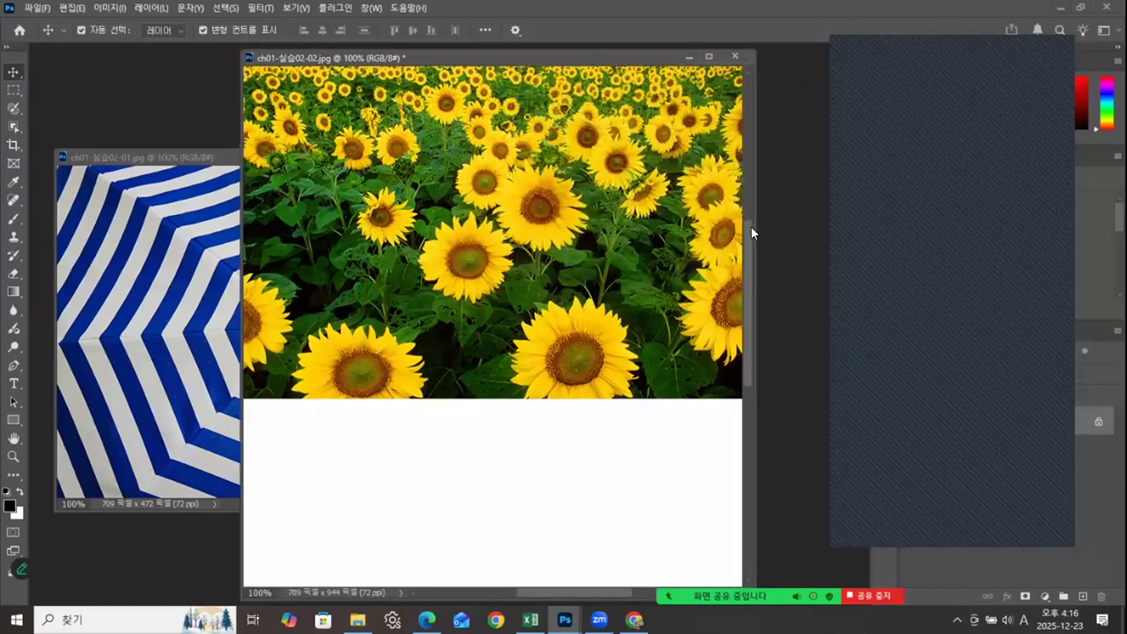
Step: Move the umbrella picture into the white area beneath the sunflowers, aligned to the canvas edges, and close ch01-실습02-01.jpg
left_click(197, 268)
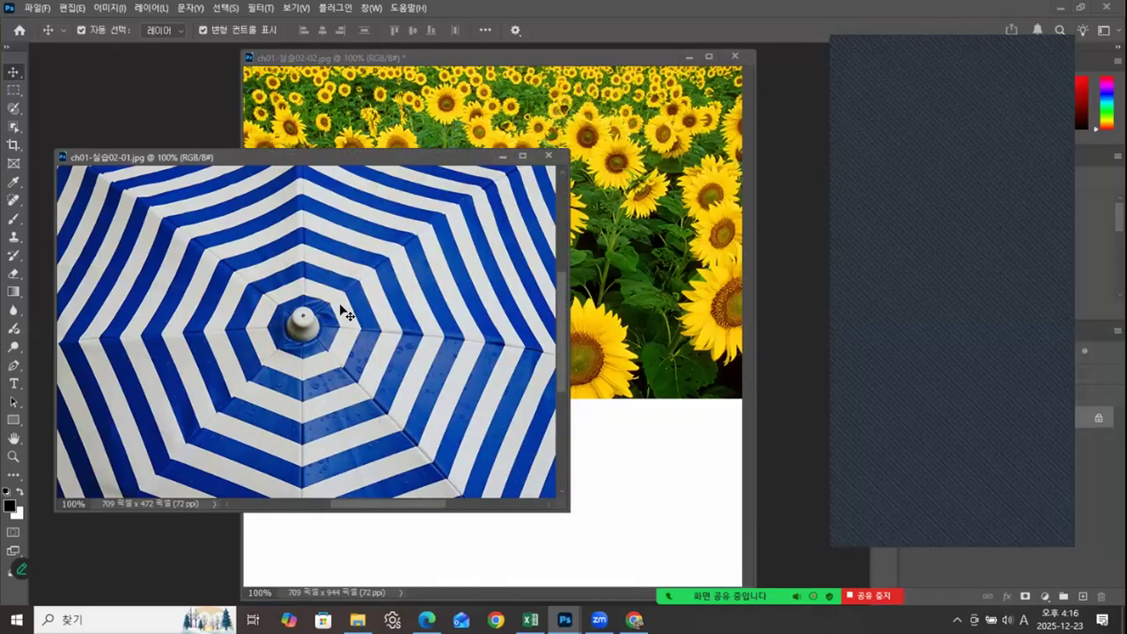
left_click_drag(307, 314, 513, 522)
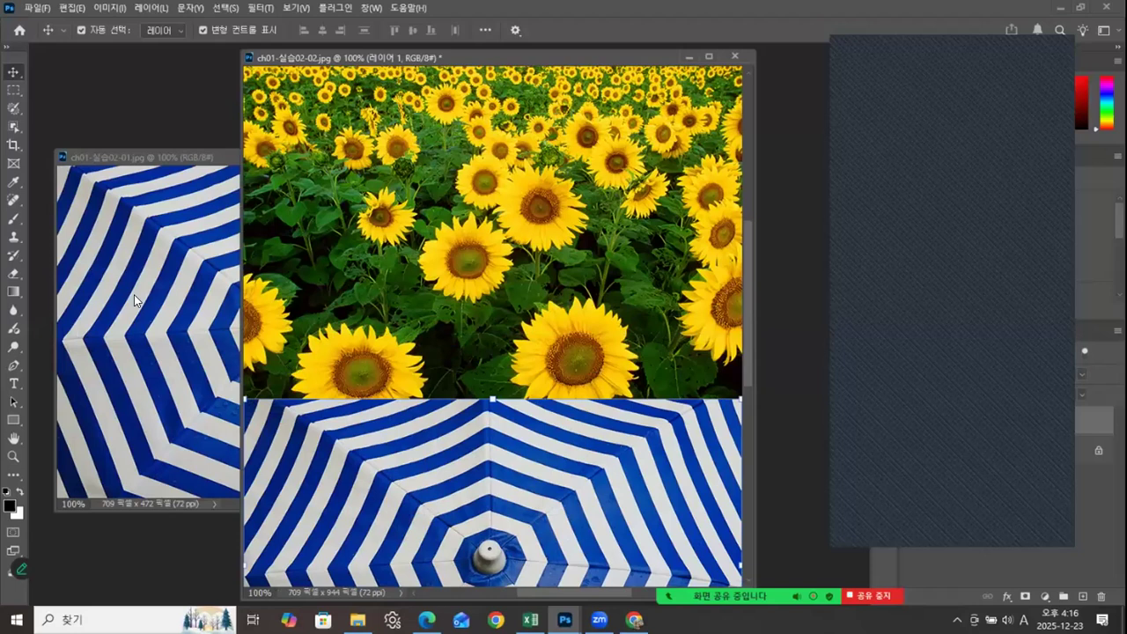
left_click(163, 203)
left_click(551, 154)
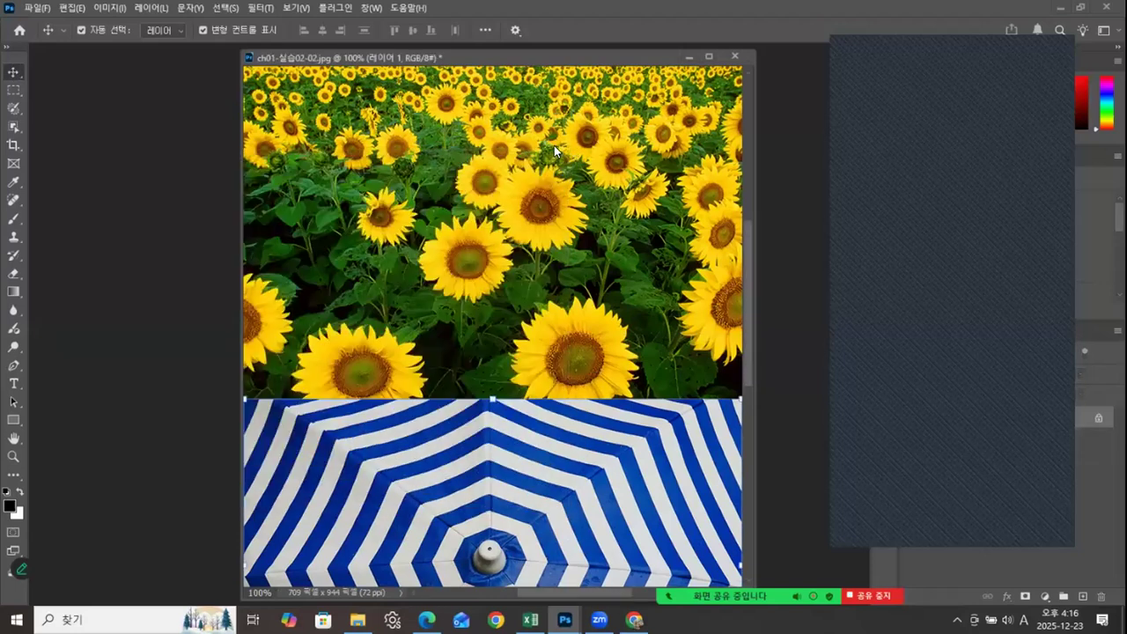
Step: Zoom out to 66.67% and enlarge the floating window to view the whole sunflower and umbrella composition
mouse_move(748, 277)
left_mouse_down()
mouse_move(737, 335)
mouse_move(734, 292)
left_mouse_up()
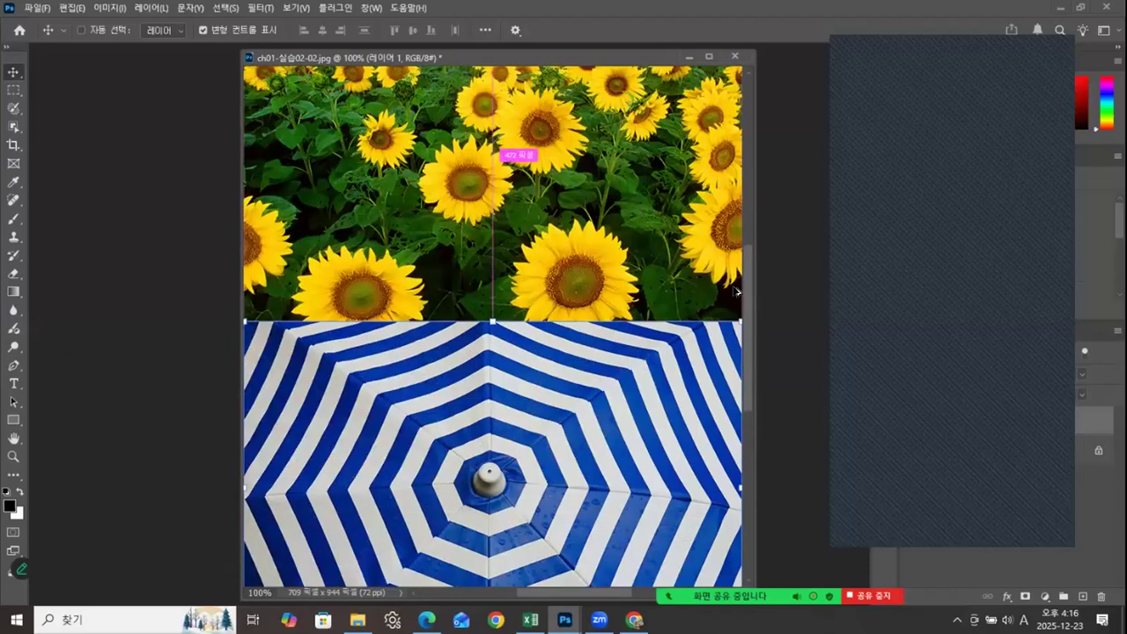
key("ctrl+minus")
left_click_drag(455, 57, 434, 67)
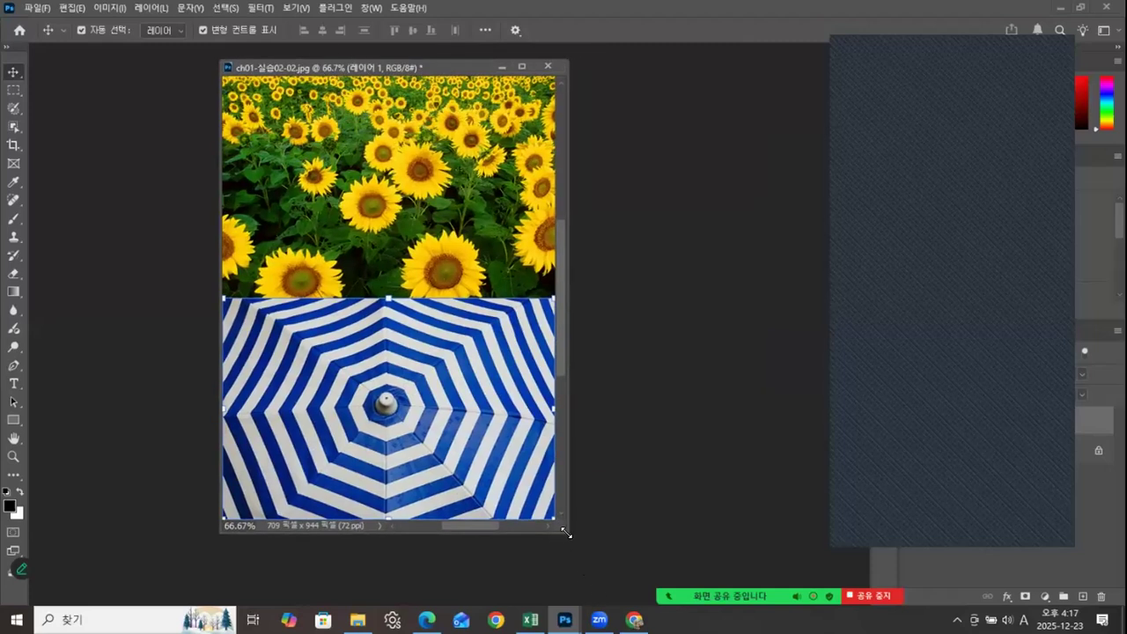
left_click_drag(577, 550, 588, 558)
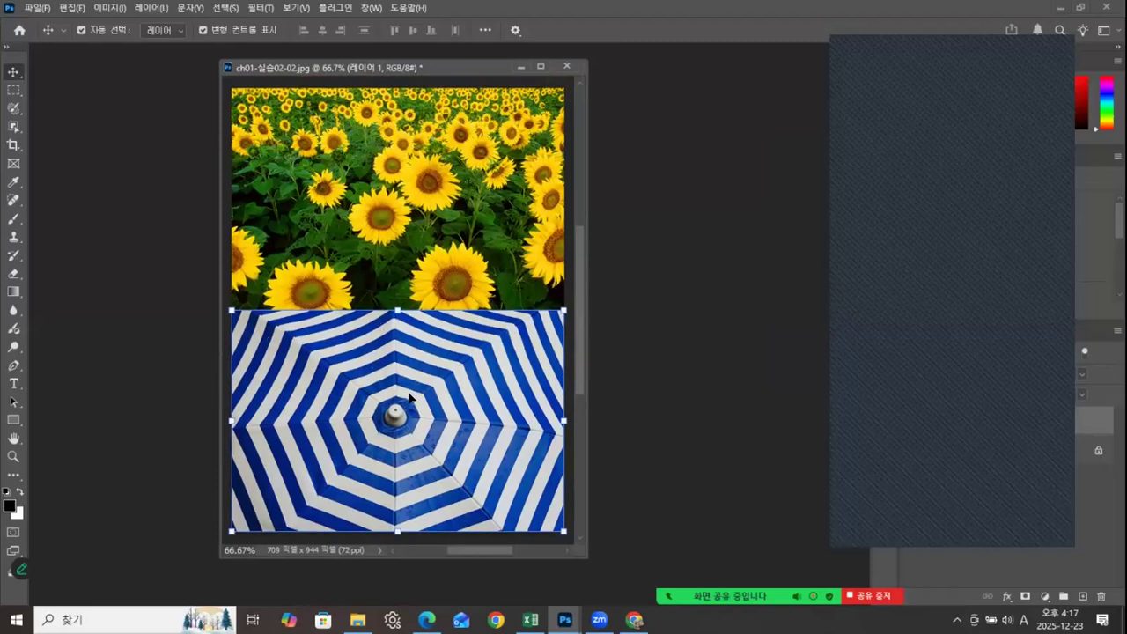
left_click_drag(451, 62, 444, 61)
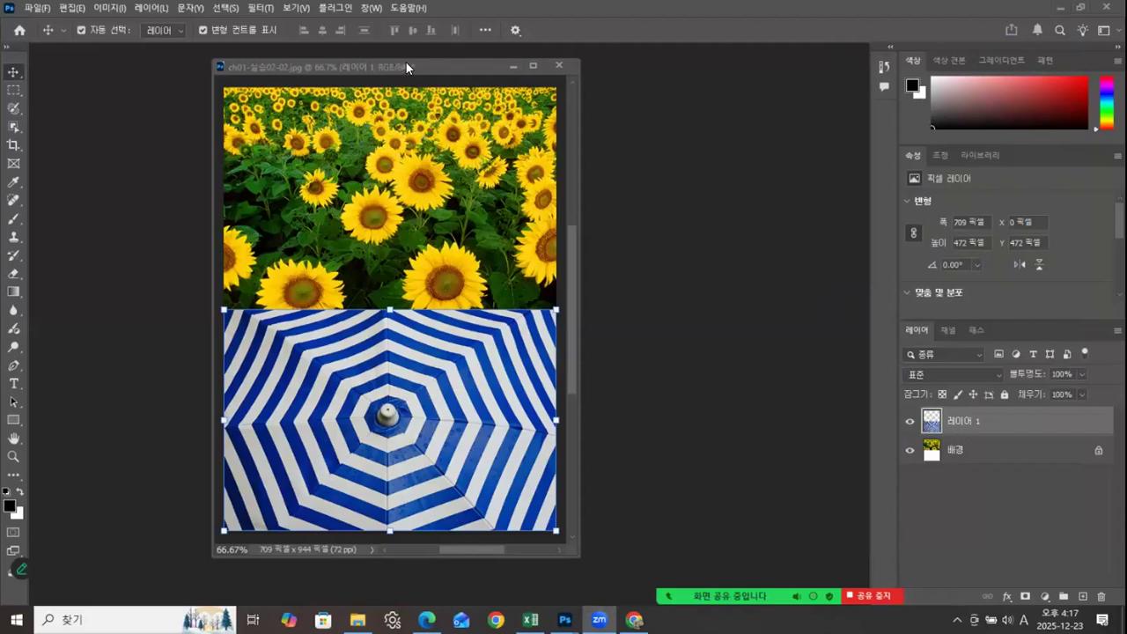
left_click_drag(407, 67, 391, 64)
Step: Save the composite as a Photoshop file named 01.psd in the Photoshop2025 course folder, two levels above ch01
left_click(38, 9)
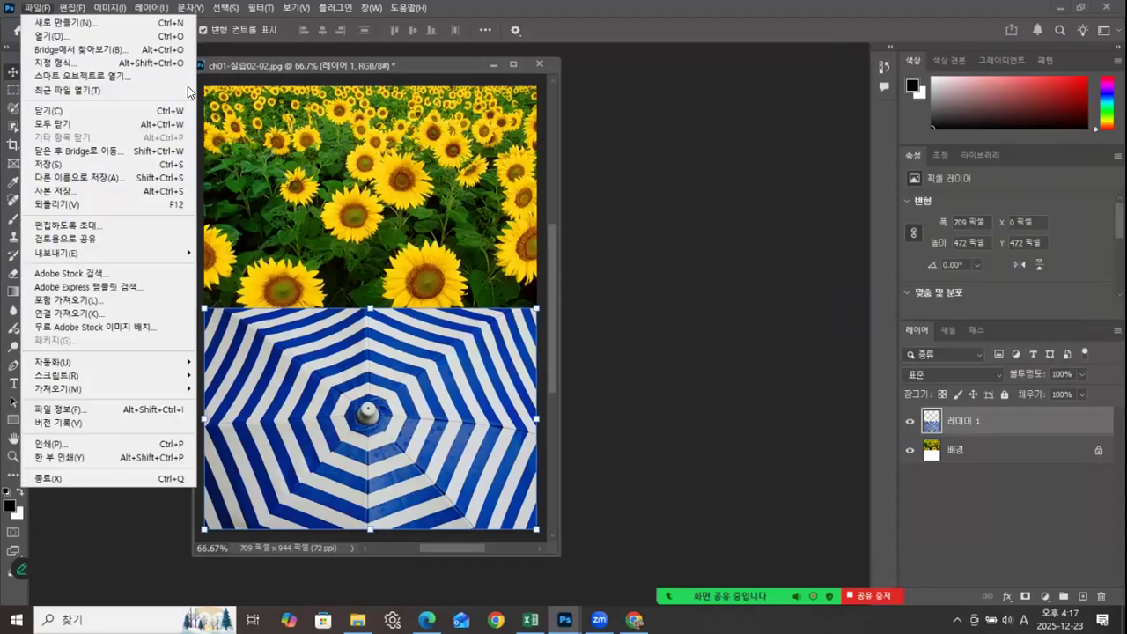
left_click(74, 181)
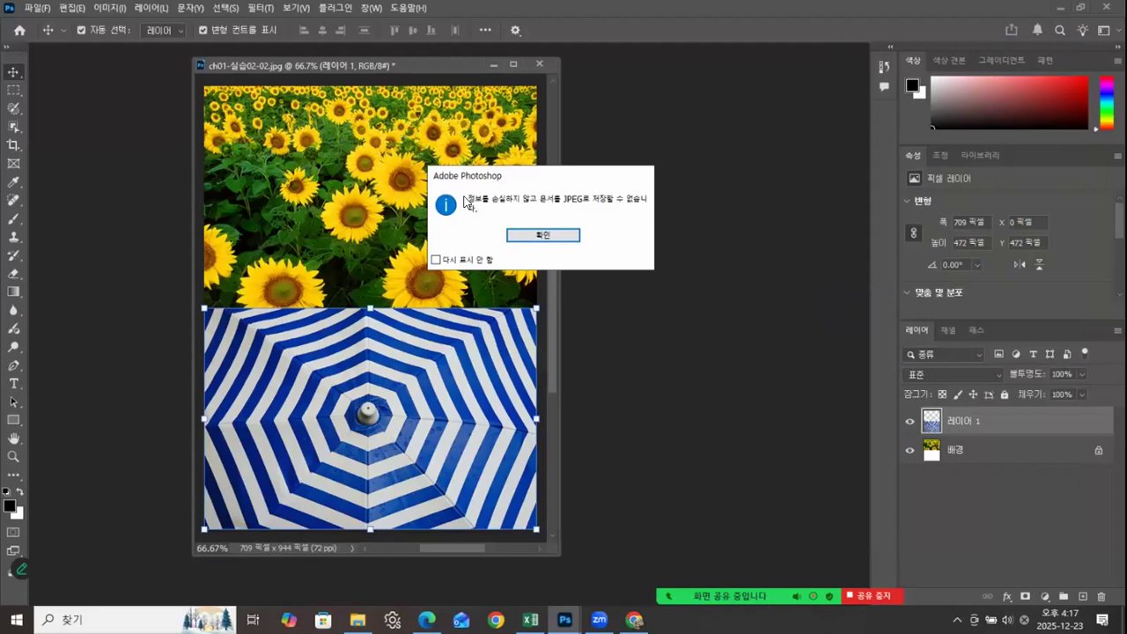
left_click(557, 236)
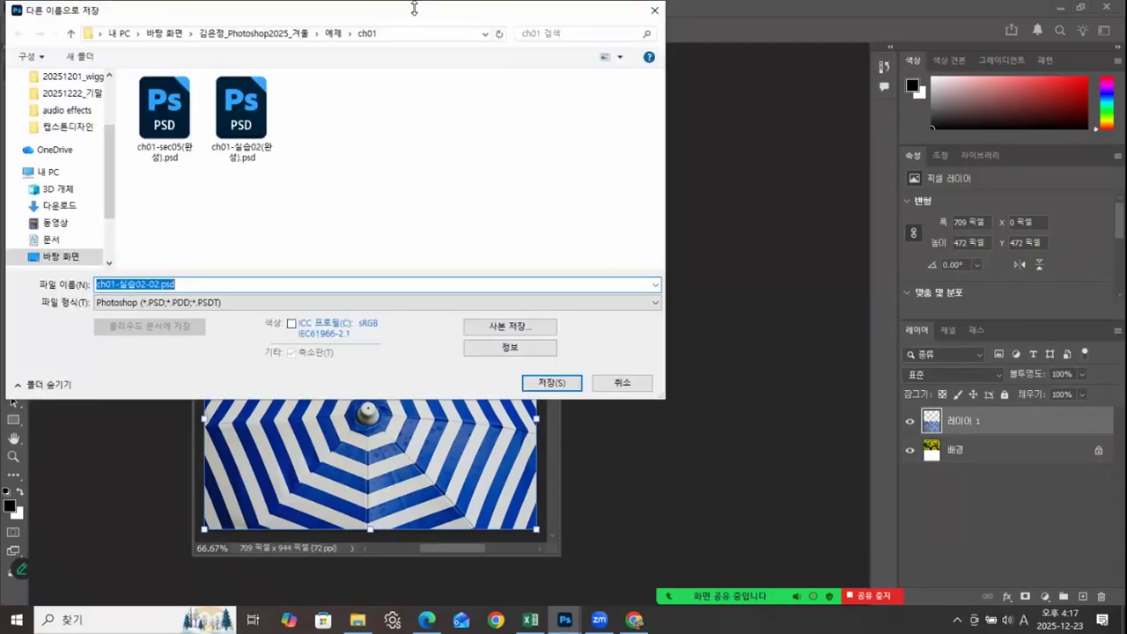
left_click(326, 41)
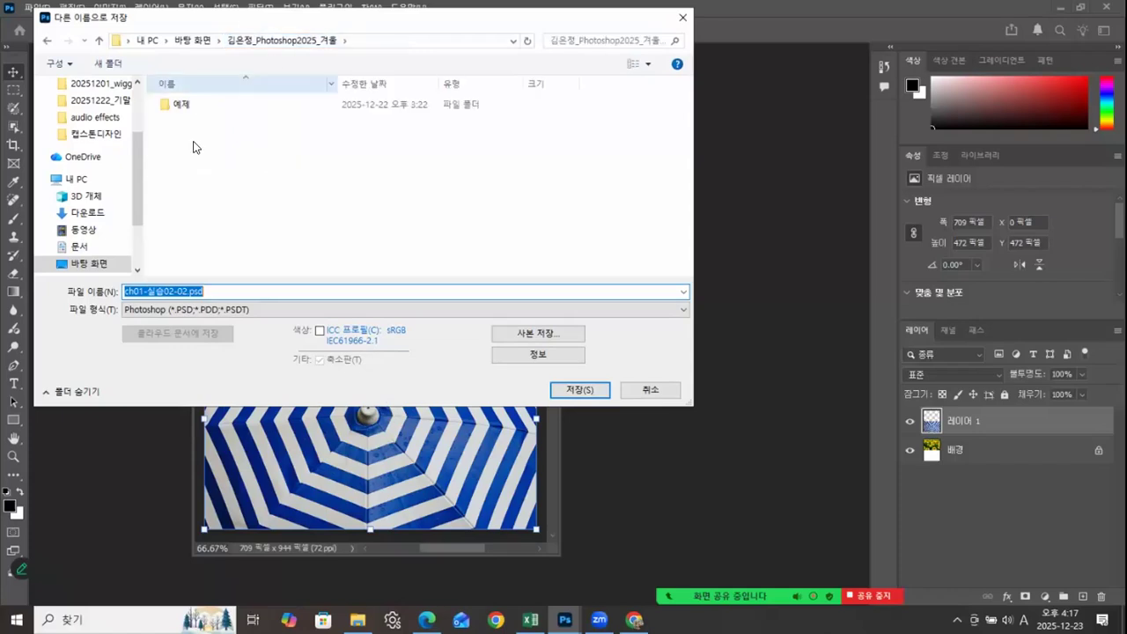
left_click(178, 292)
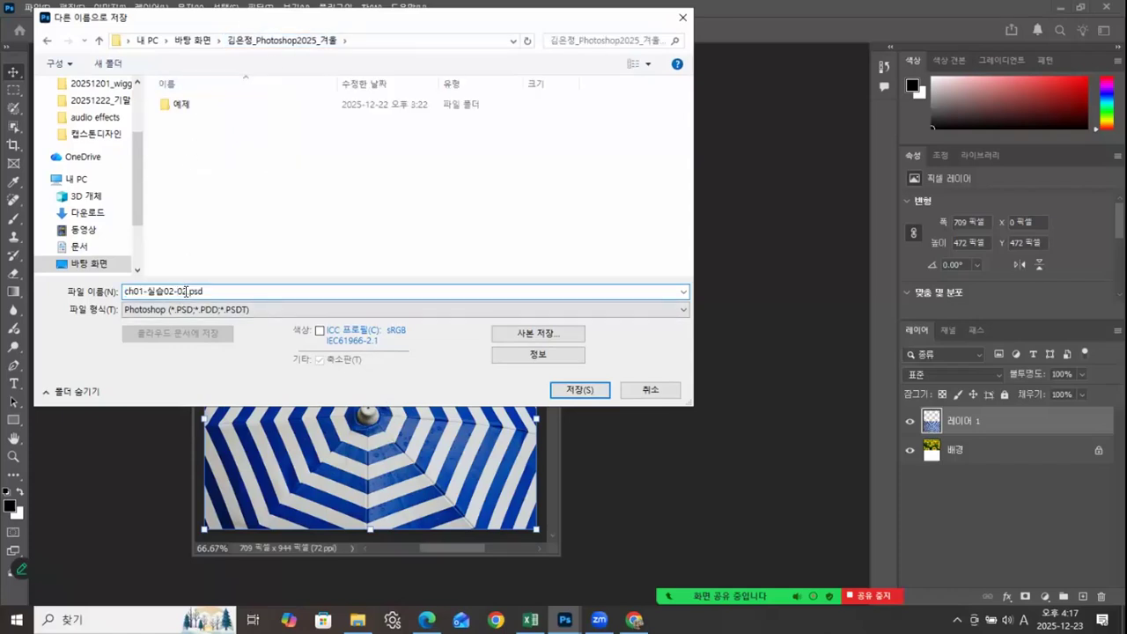
double_click(173, 292)
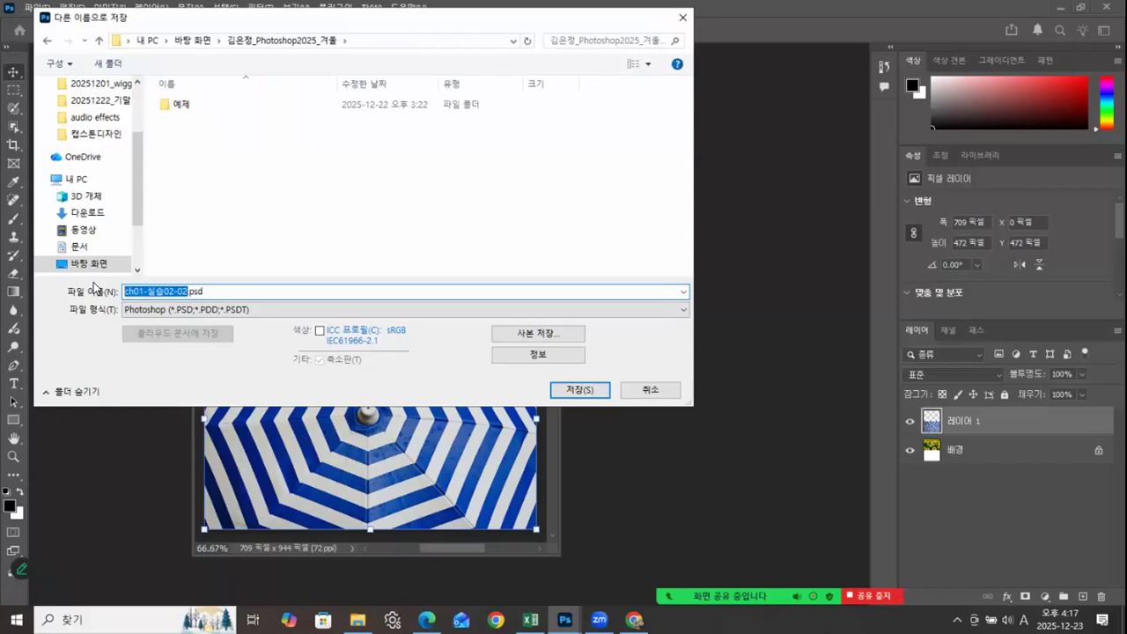
type("01")
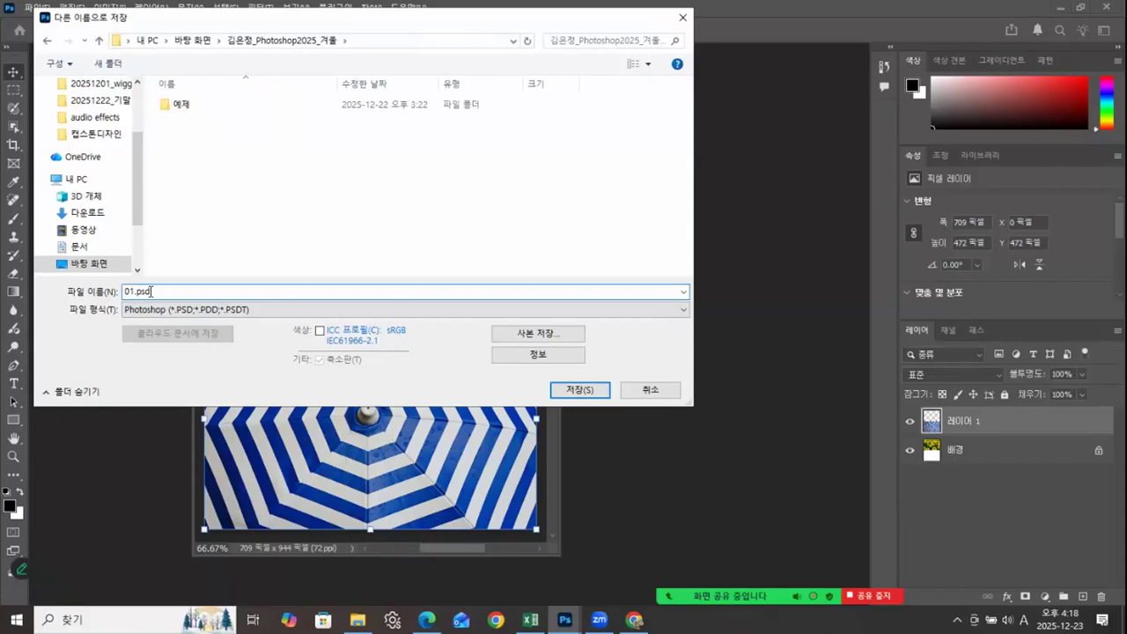
left_click(571, 391)
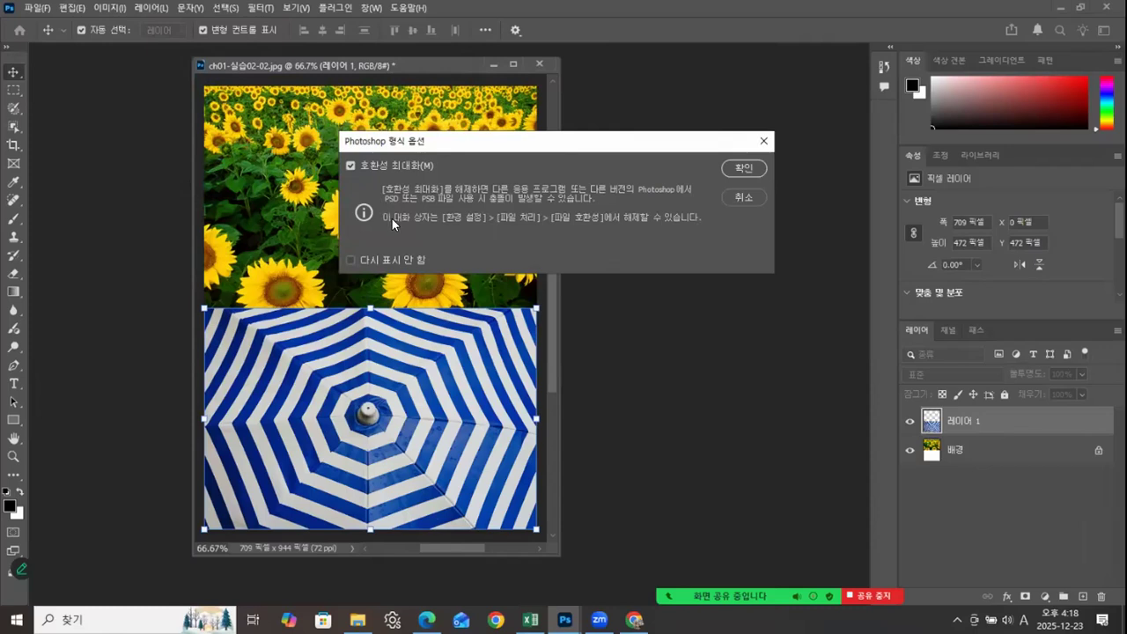
Step: Keep Maximize Compatibility enabled, turn on the option not to show the format options again, and accept them
left_click(350, 260)
left_click(351, 166)
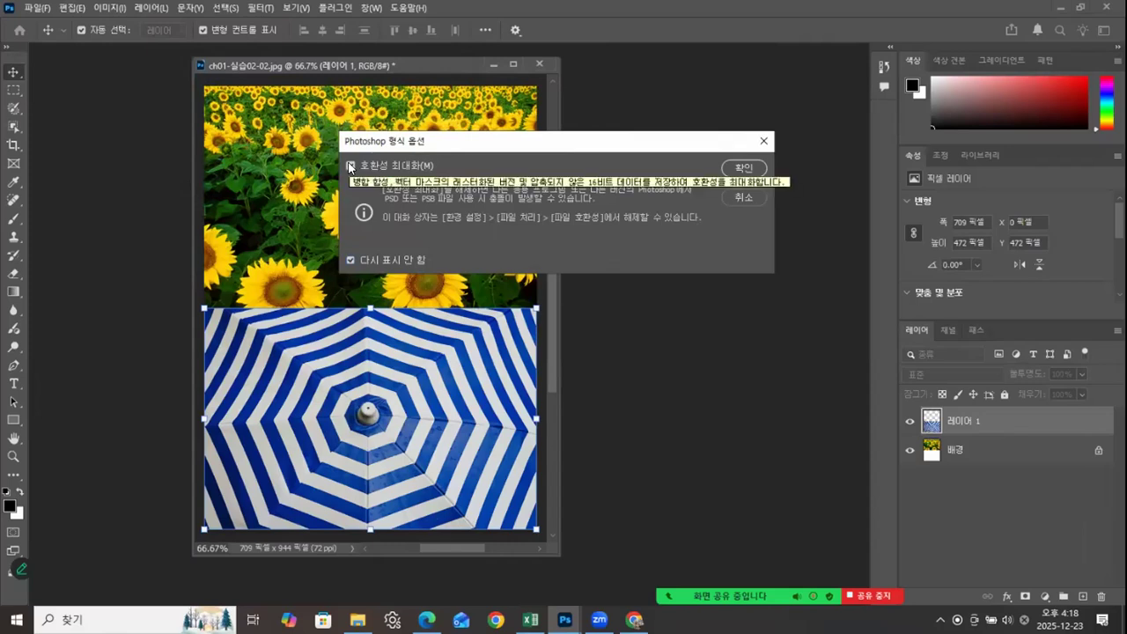
left_click(361, 169)
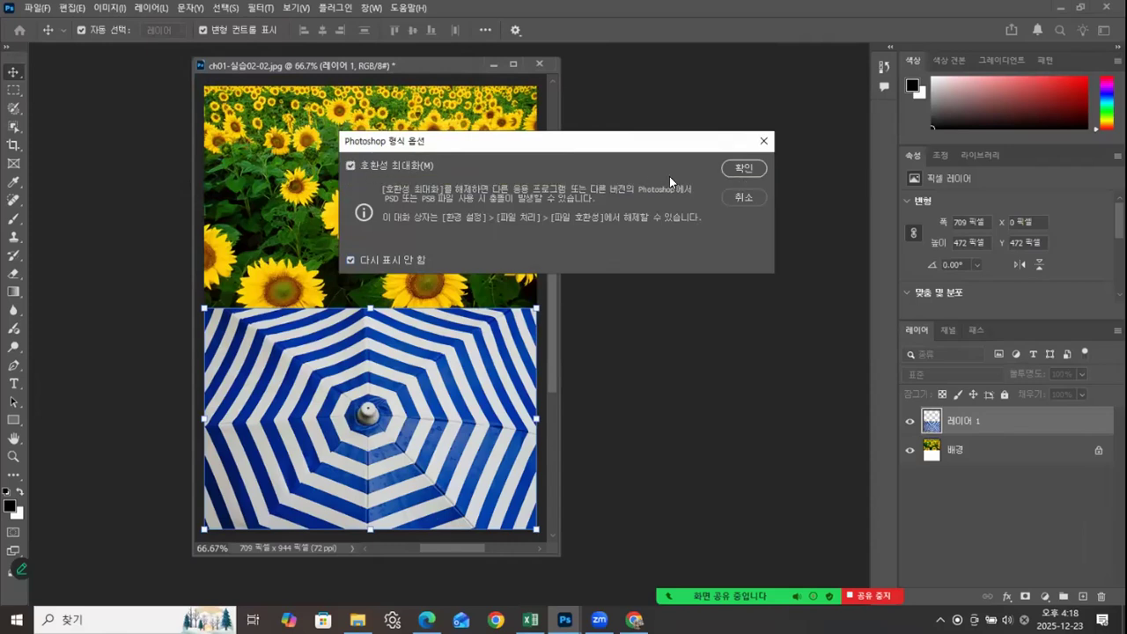
left_click(737, 167)
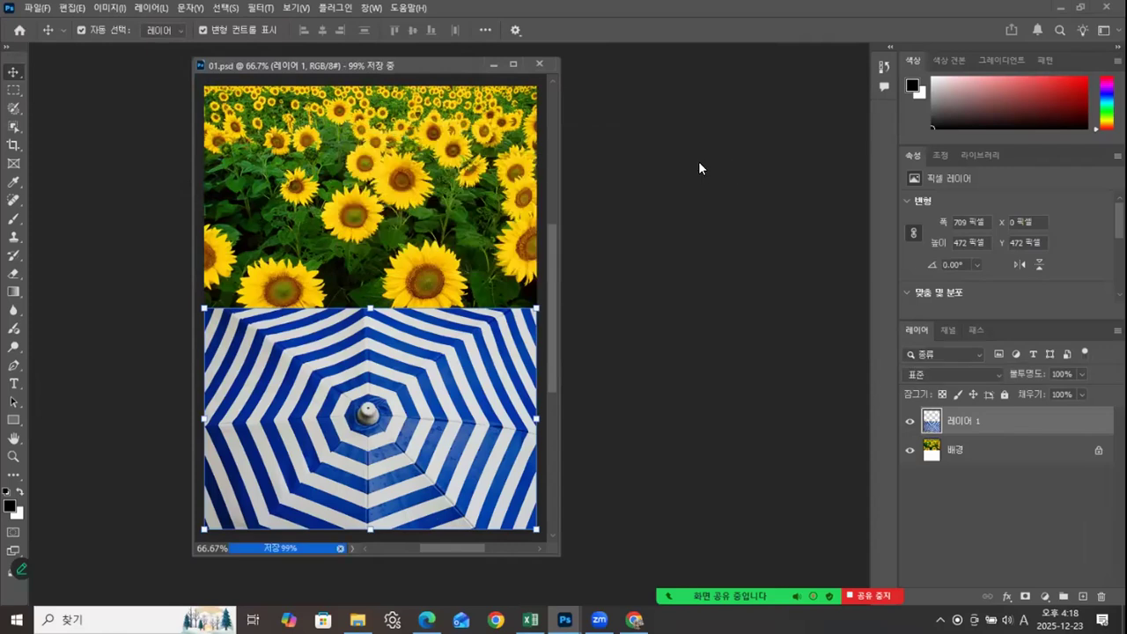
Step: Switch to File Explorer to check the details of ch01-실습02-02.jpg, and return to the Photoshop composite
left_click_drag(424, 70, 303, 75)
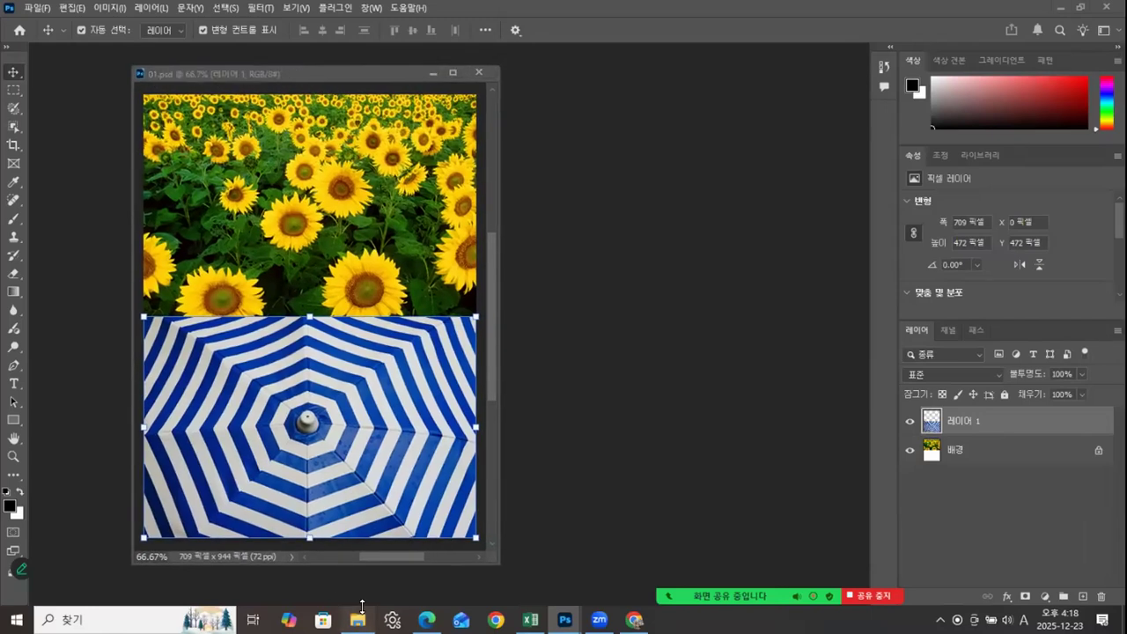
left_click(357, 617)
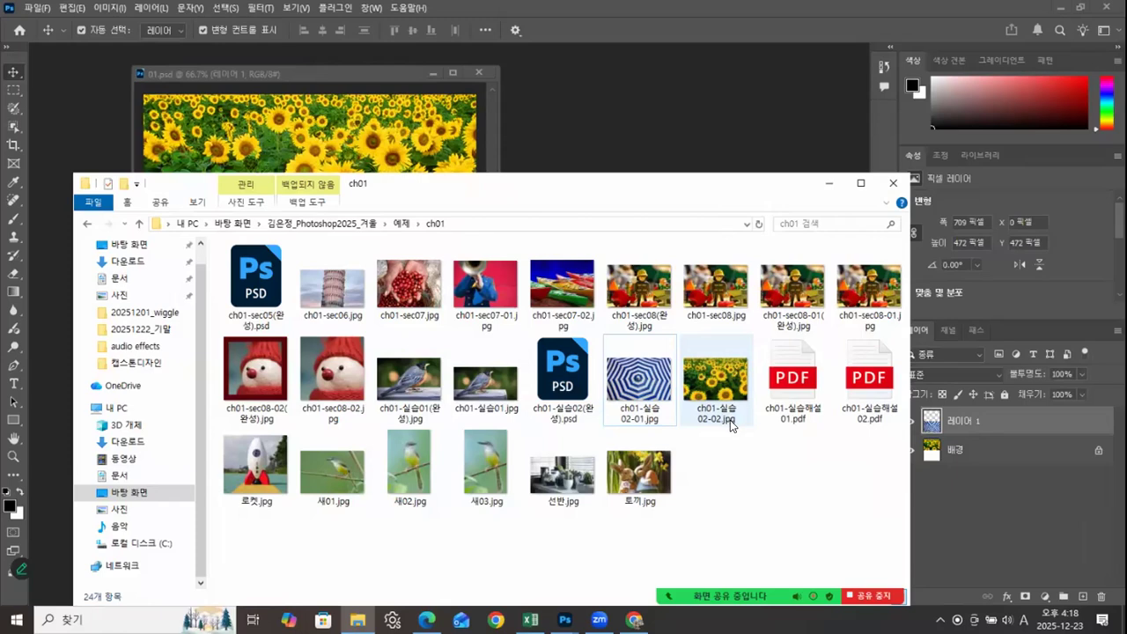
mouse_move(731, 427)
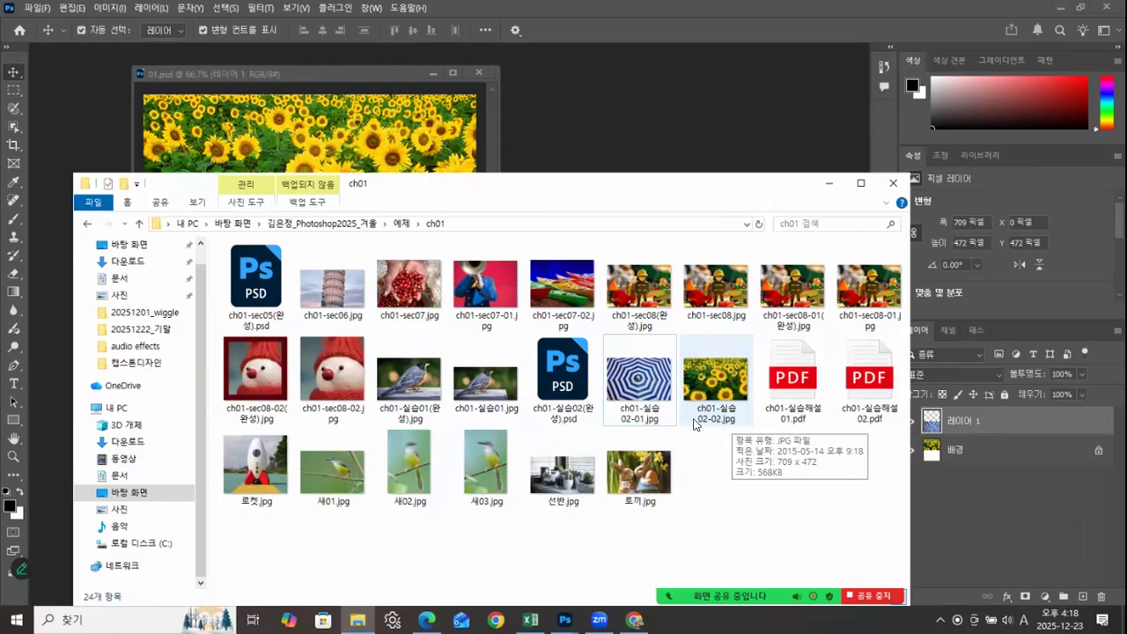
left_click(554, 165)
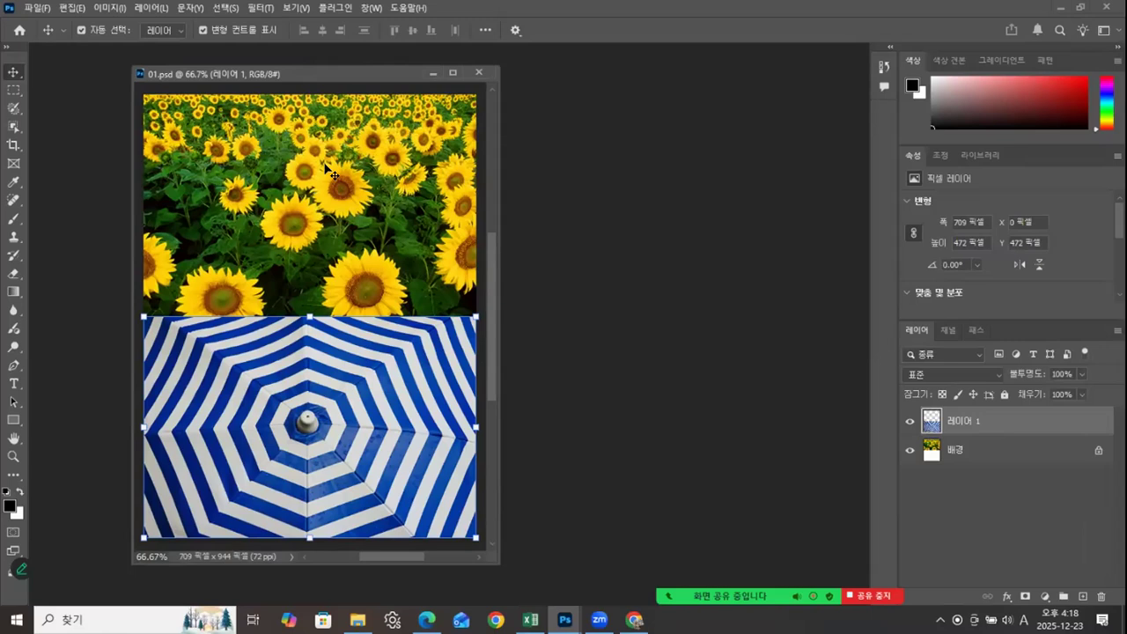
left_click_drag(322, 73, 333, 76)
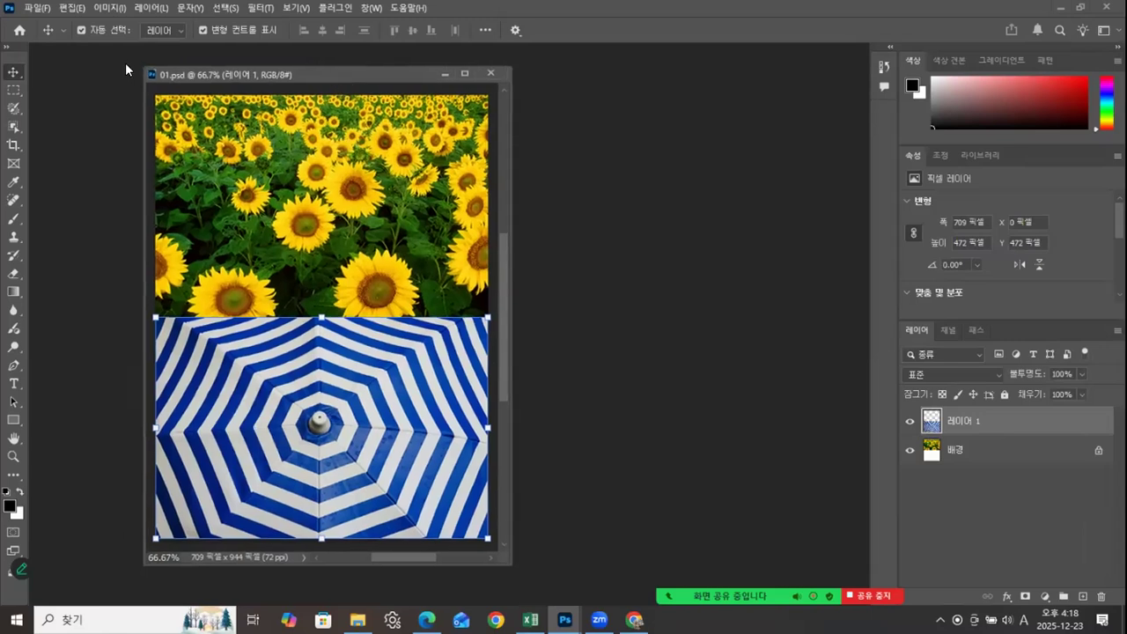
Step: Save a copy of the composite in JPEG format under the name 01.jpg in the same course folder
left_click(36, 10)
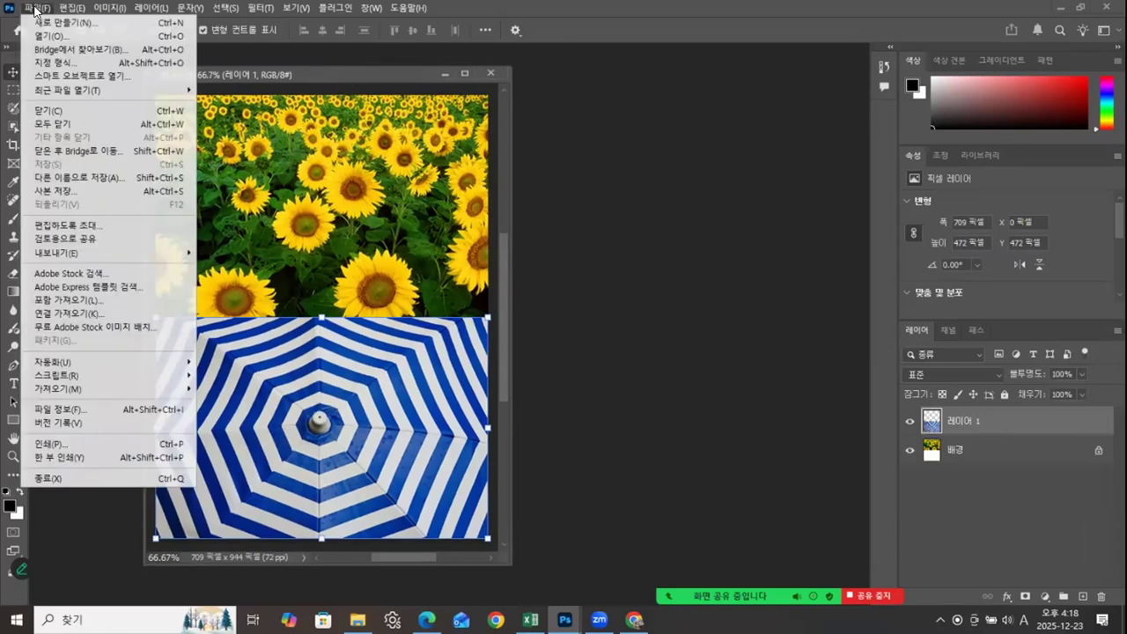
left_click(54, 189)
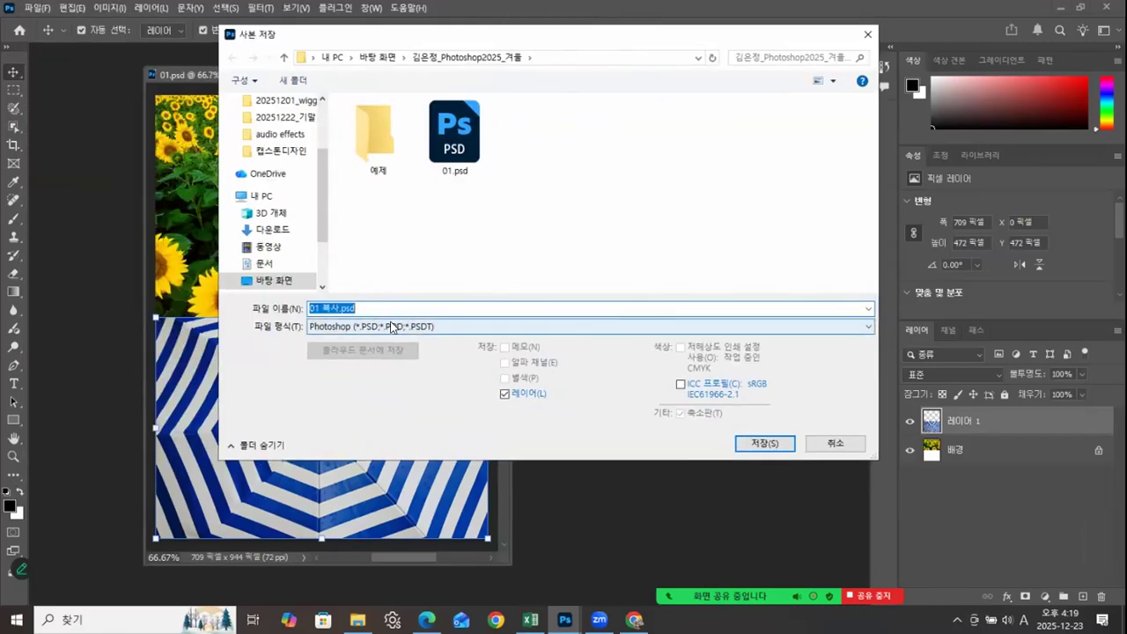
left_click(394, 326)
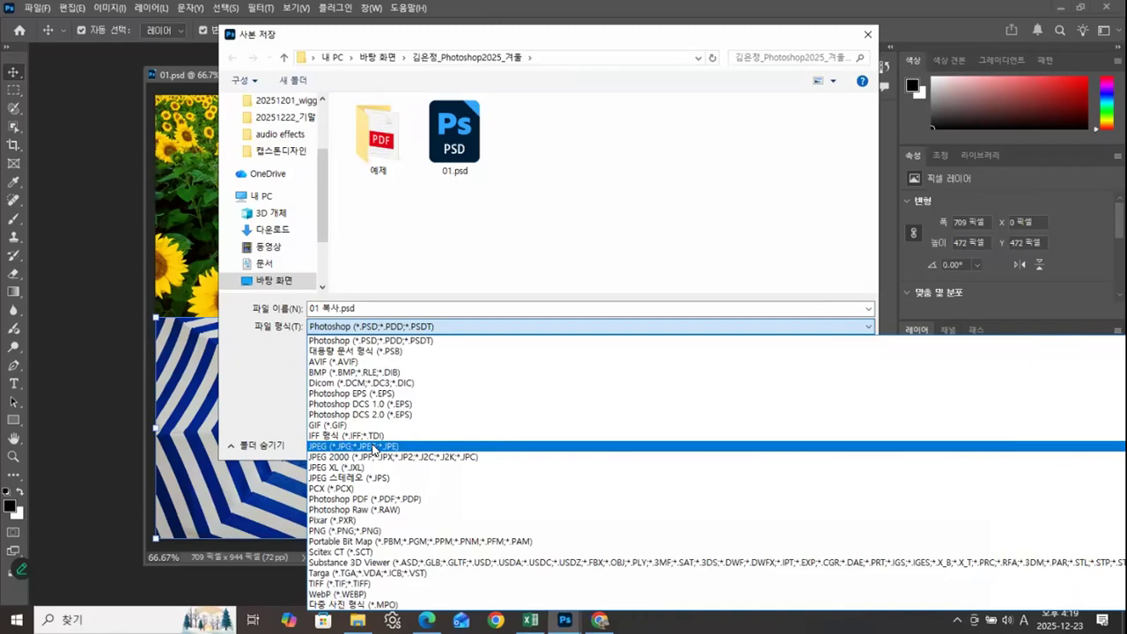
left_click(374, 447)
left_click(329, 307)
left_click(339, 309)
key("BackSpace")
key("BackSpace")
key("BackSpace")
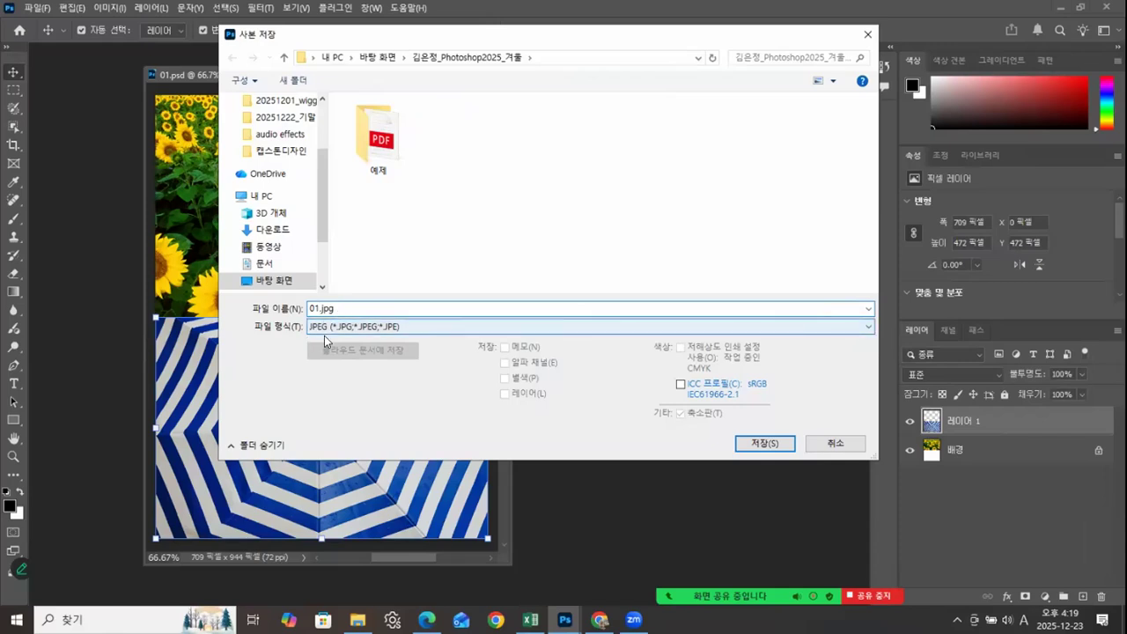
left_click(759, 441)
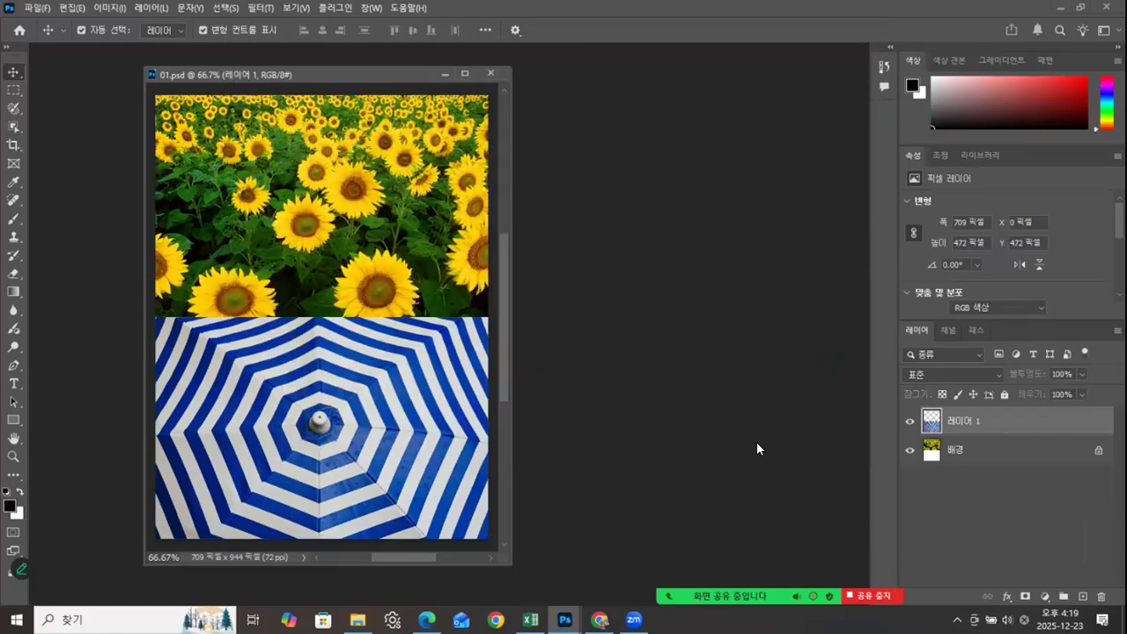
Step: Lower the JPEG quality from the maximum for a smaller file and accept the JPEG options
left_click_drag(539, 117, 638, 147)
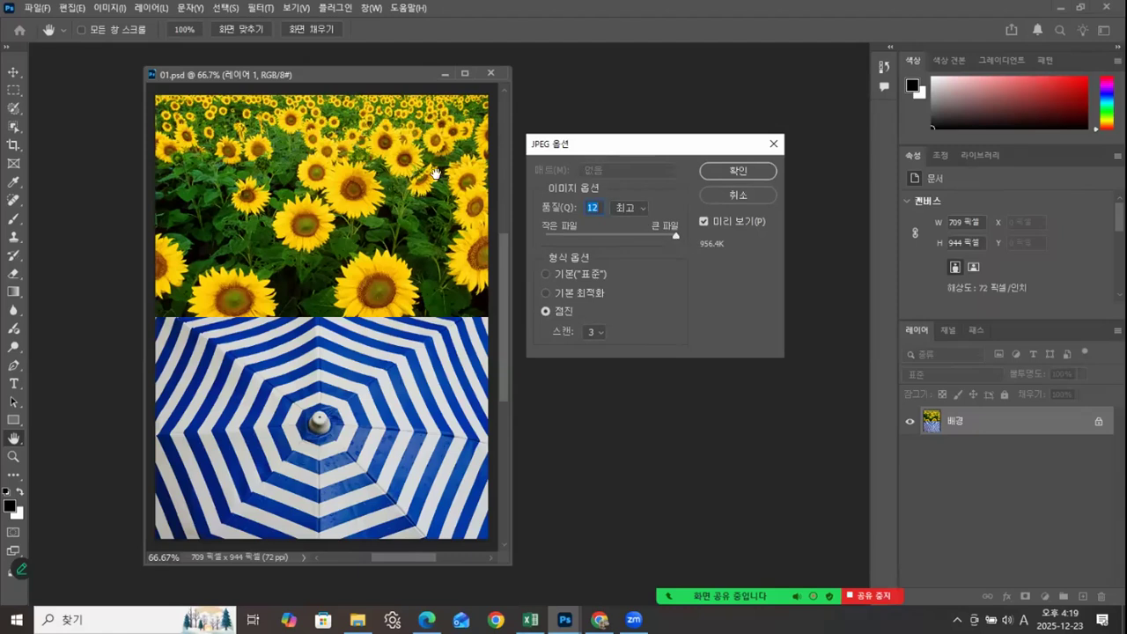
left_click_drag(675, 232, 636, 226)
mouse_move(638, 235)
left_mouse_down()
mouse_move(680, 236)
mouse_move(636, 234)
left_mouse_up()
left_click(738, 172)
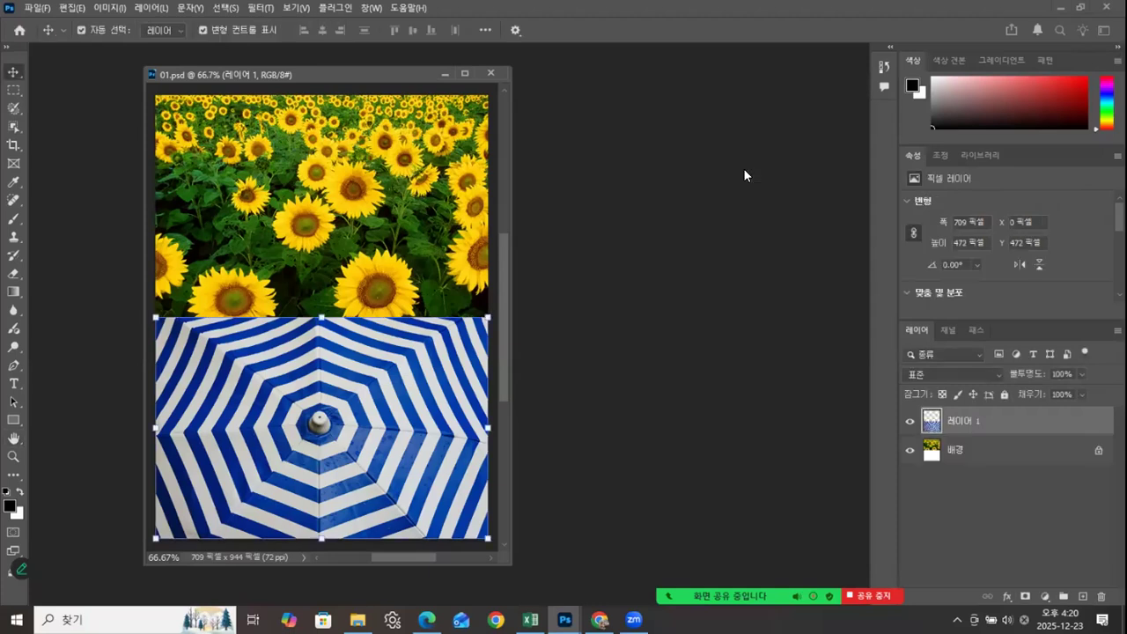
Step: Close the 01.psd document
left_click_drag(362, 71, 345, 71)
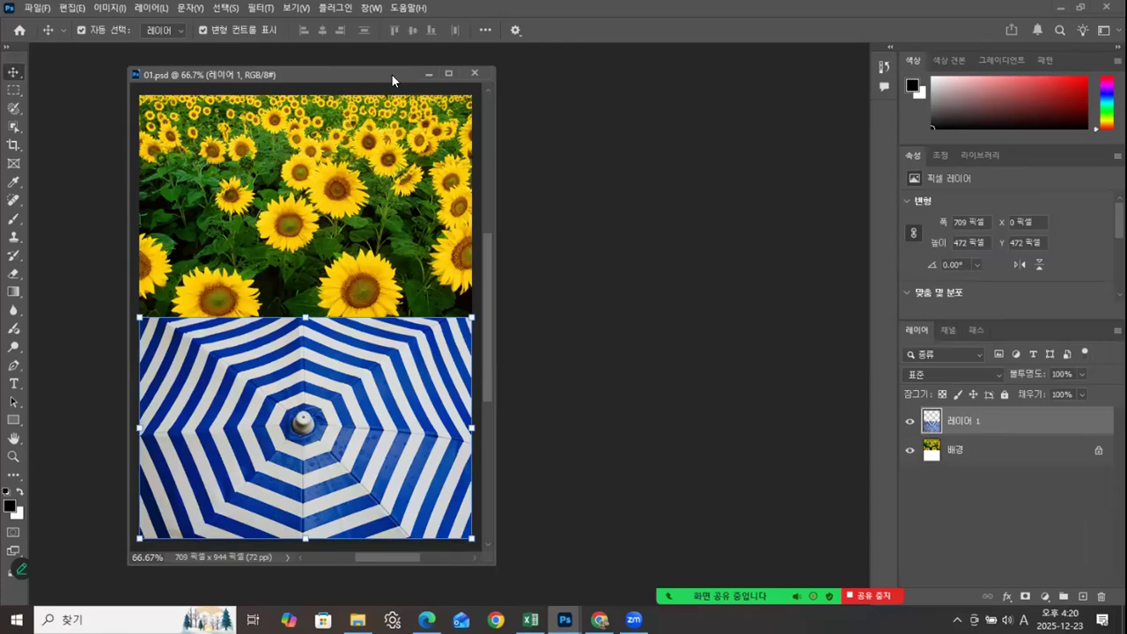
left_click_drag(392, 75, 384, 69)
left_click(461, 66)
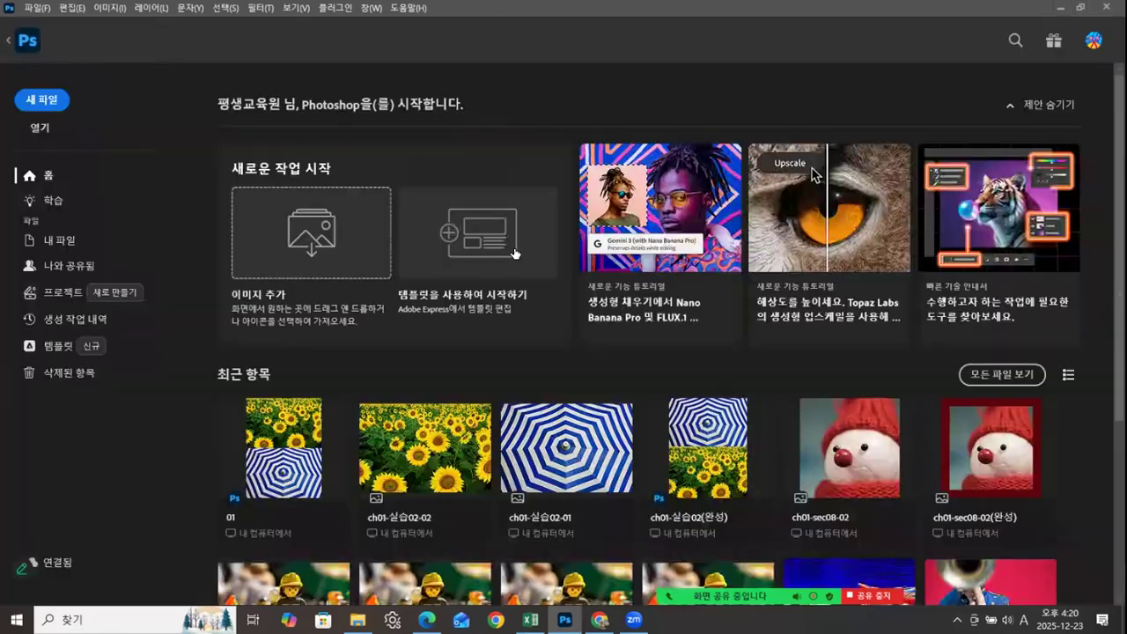
Step: Switch to File Explorer and check the saved 01.jpg and 01.psd files in the Photoshop2025 course folder
left_click(357, 620)
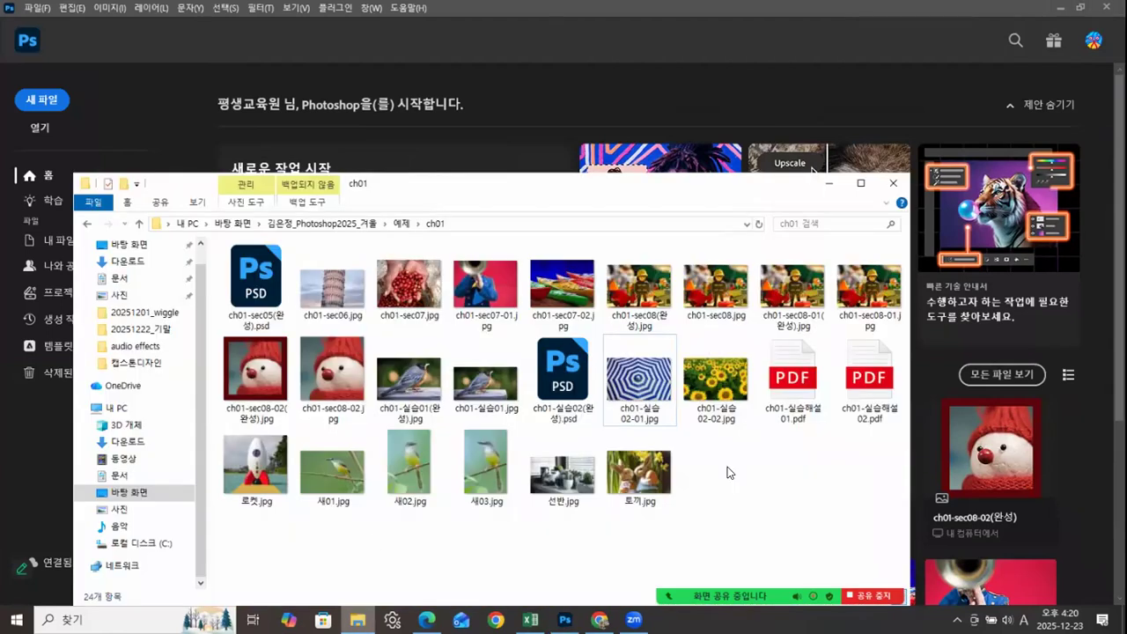
left_click_drag(715, 183, 773, 82)
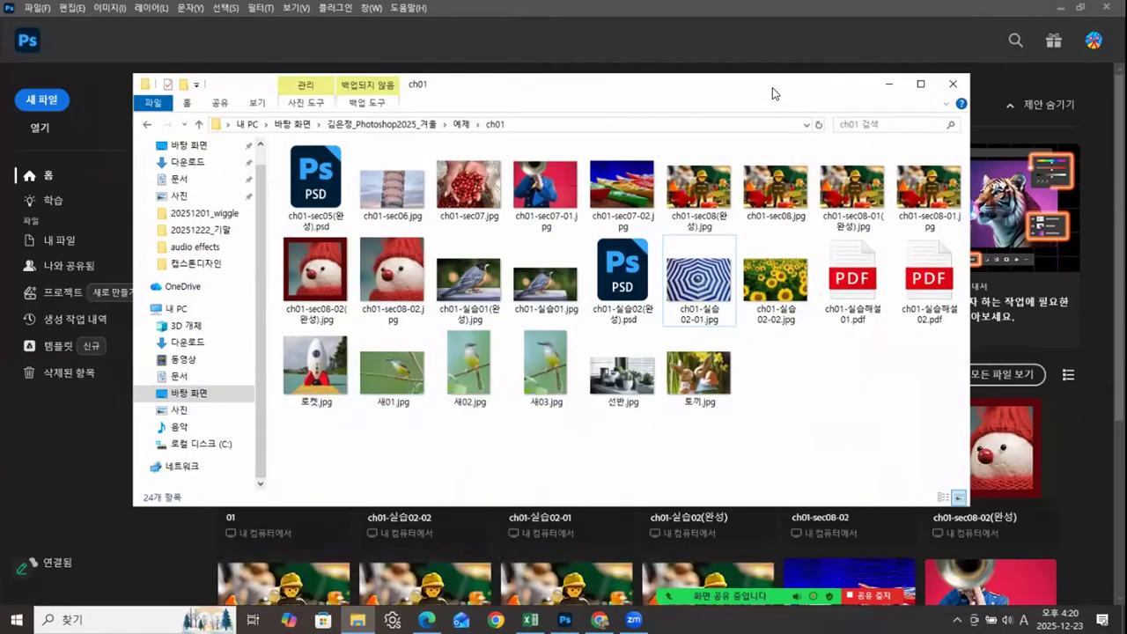
left_click(151, 126)
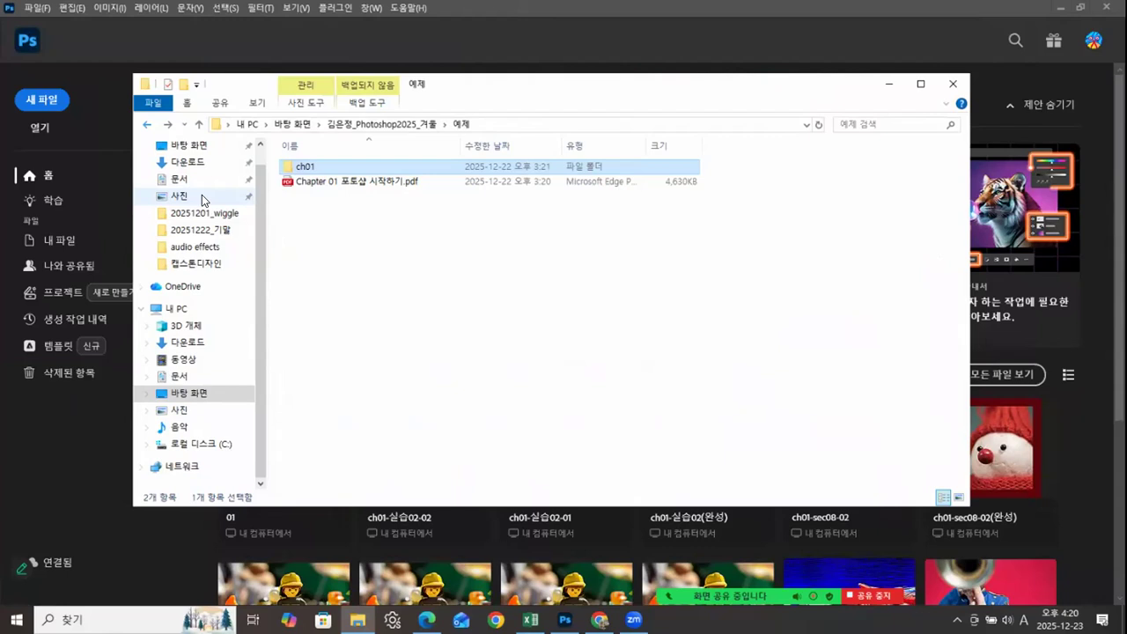
left_click(412, 125)
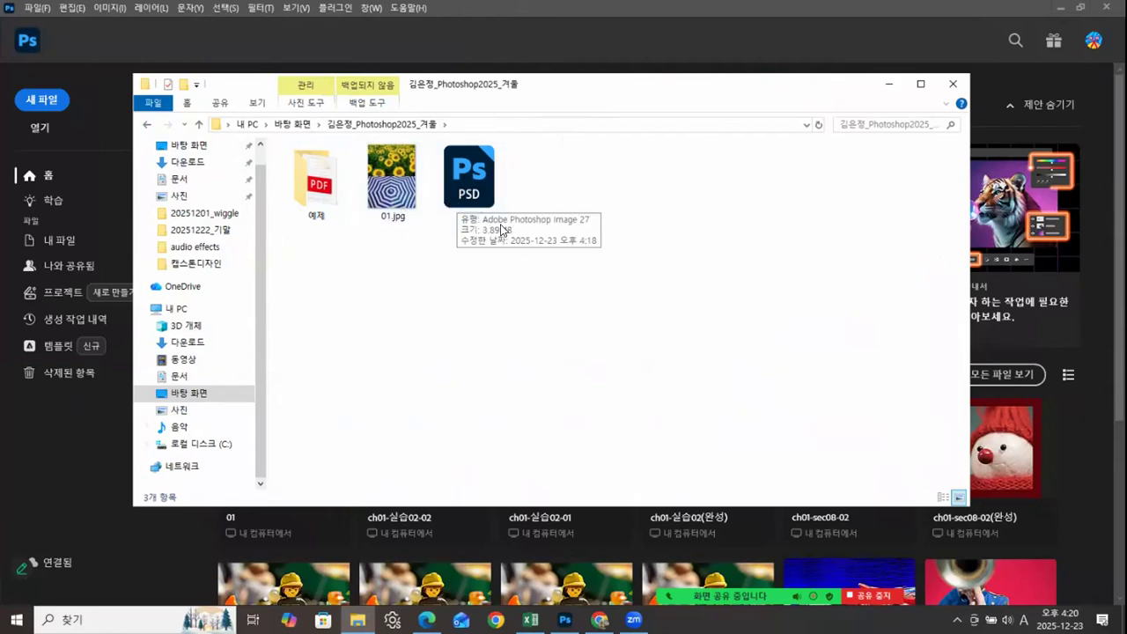
left_click(466, 201)
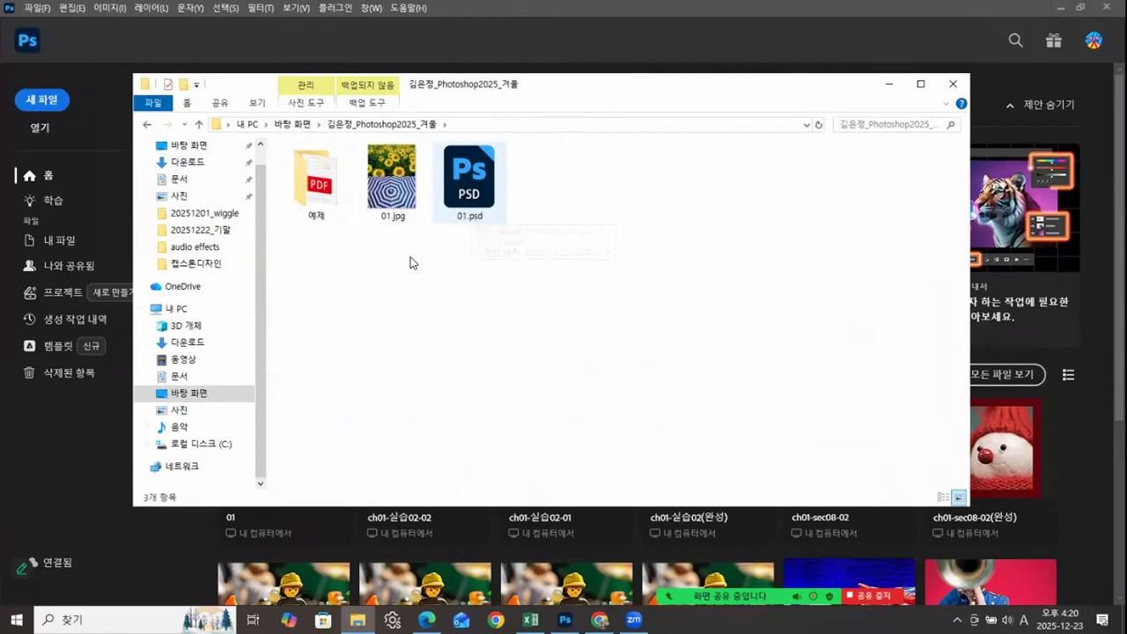
left_click_drag(380, 247, 494, 192)
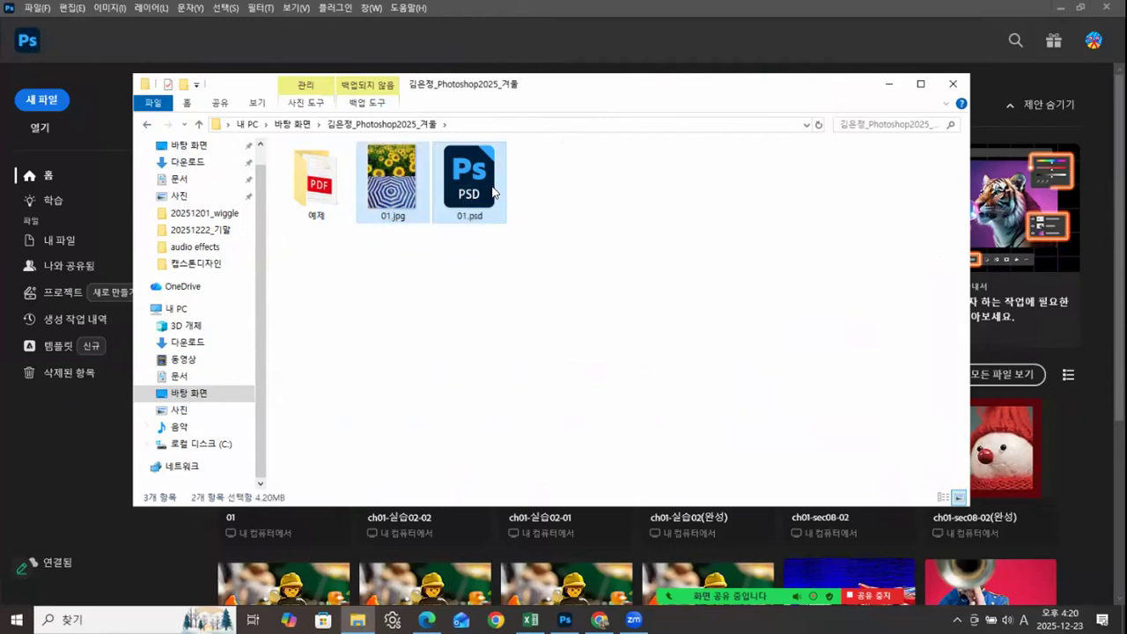
left_click(605, 207)
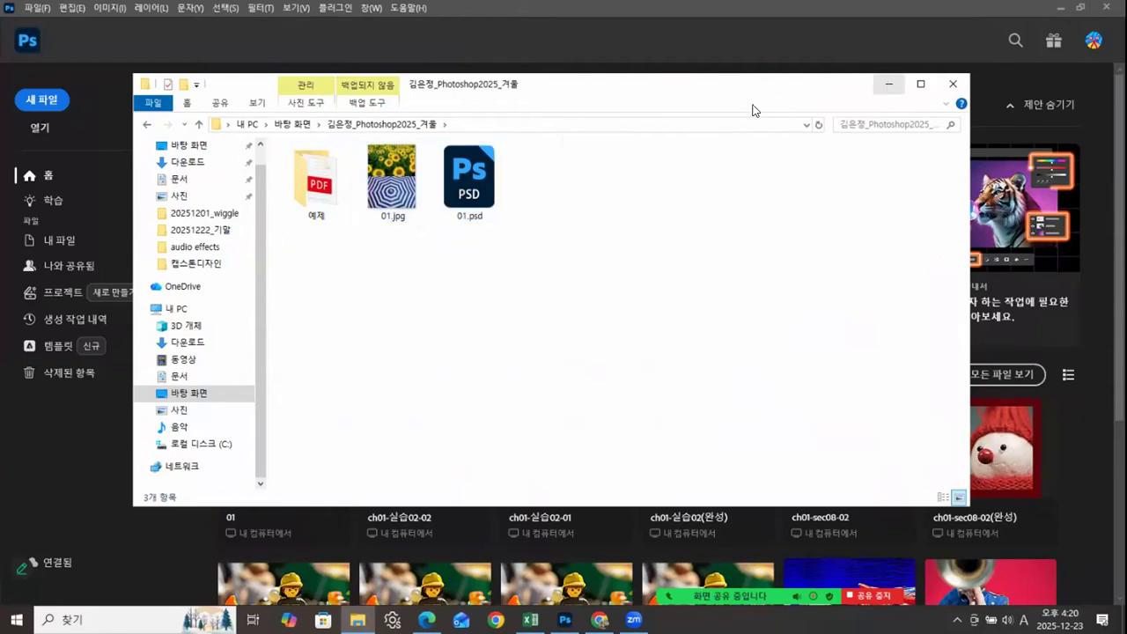
left_click_drag(385, 250, 484, 174)
left_click(890, 84)
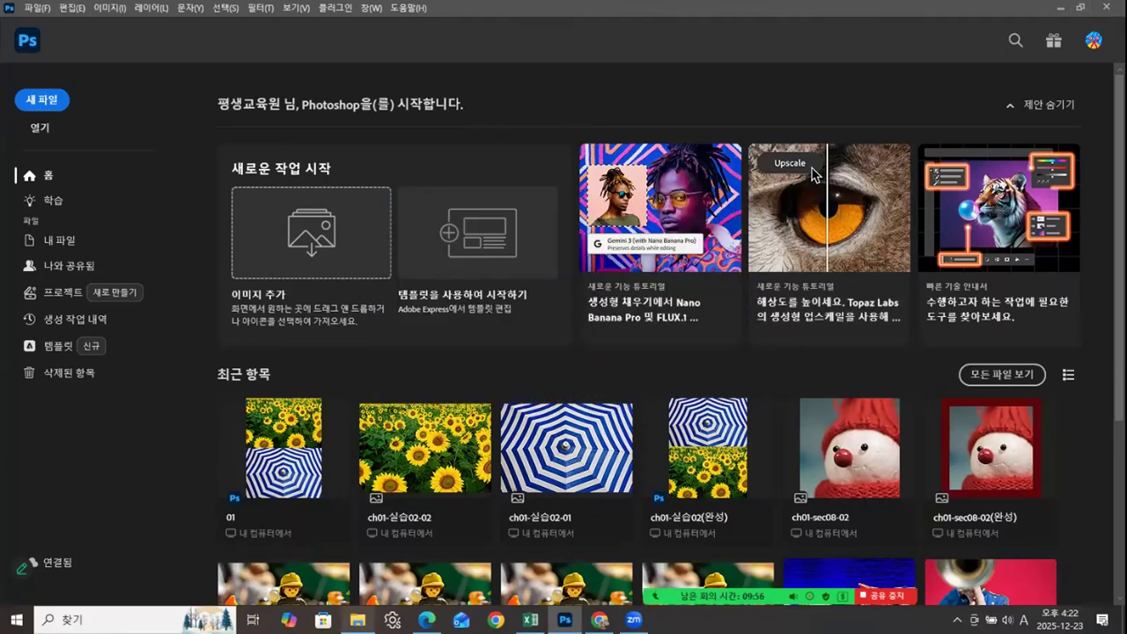
Step: Bring File Explorer back up and open the ch01 folder inside the 예제 folder
left_click(358, 620)
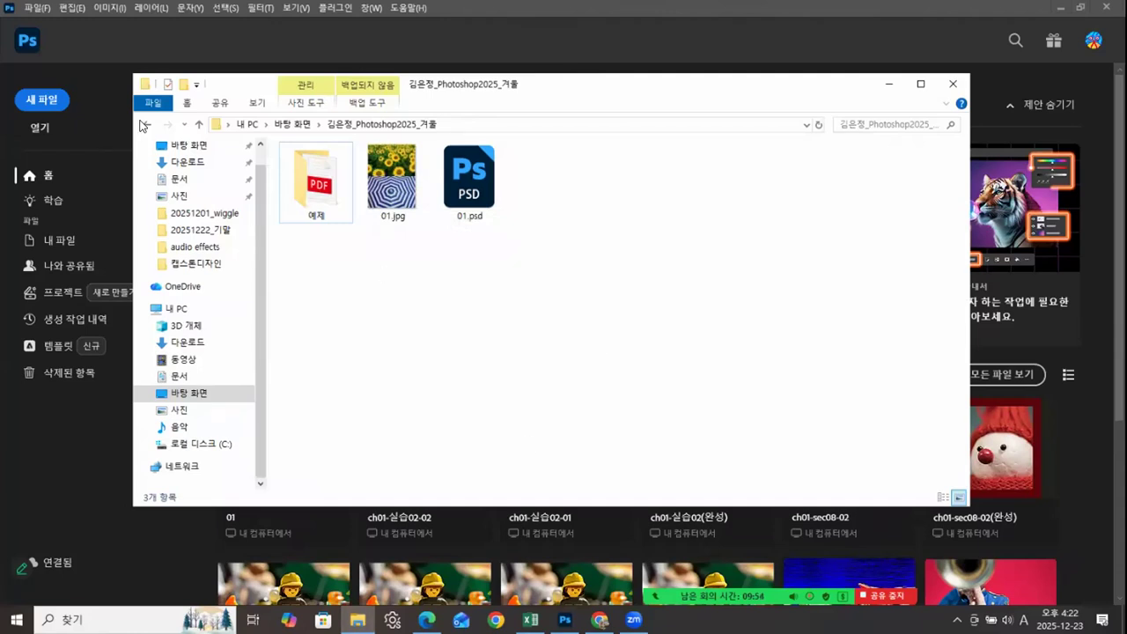
left_click(145, 125)
left_click(291, 206)
double_click(305, 168)
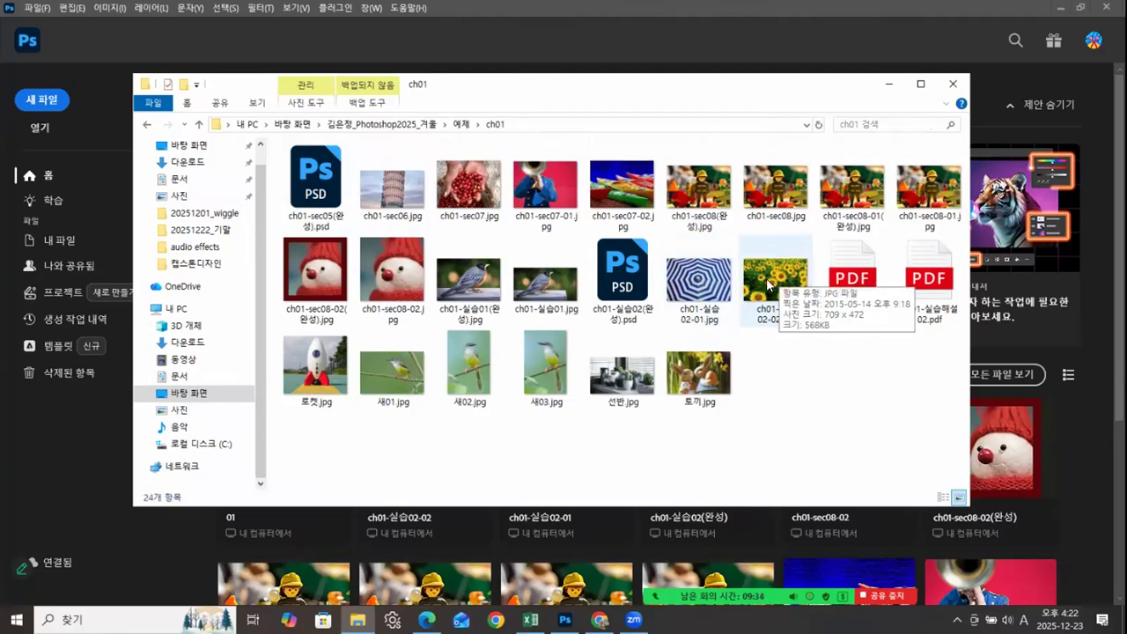
Step: Return to the Photoshop2025 course folder in File Explorer, check the saved 01.jpg and 01.psd files, and put File Explorer away
left_click(148, 125)
left_click(147, 125)
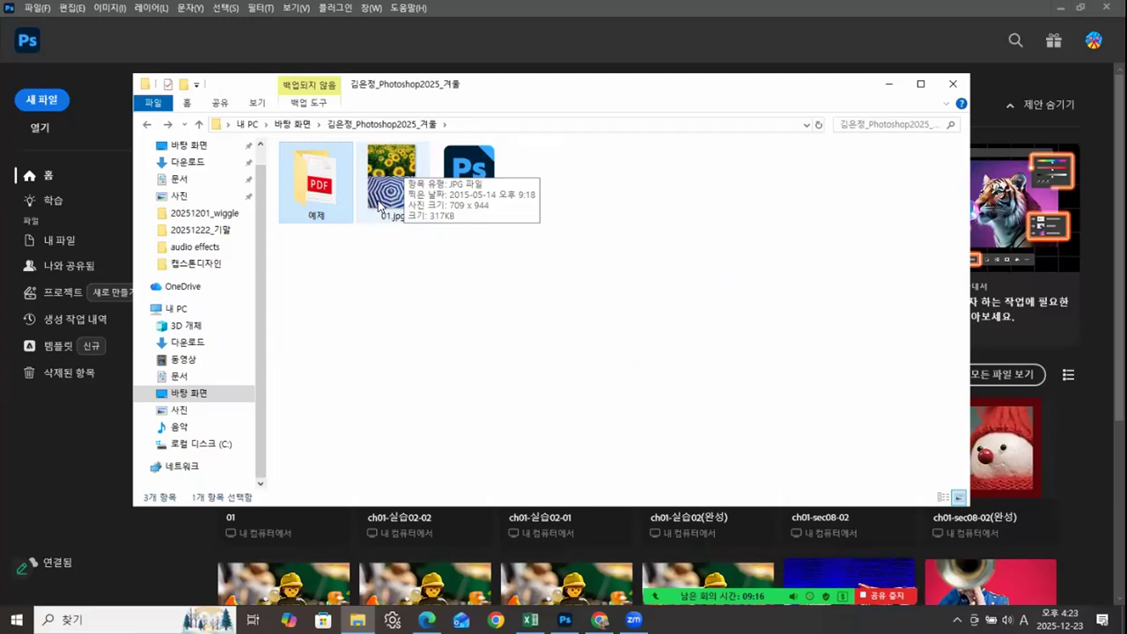
left_click(151, 126)
left_click(150, 126)
left_click(150, 126)
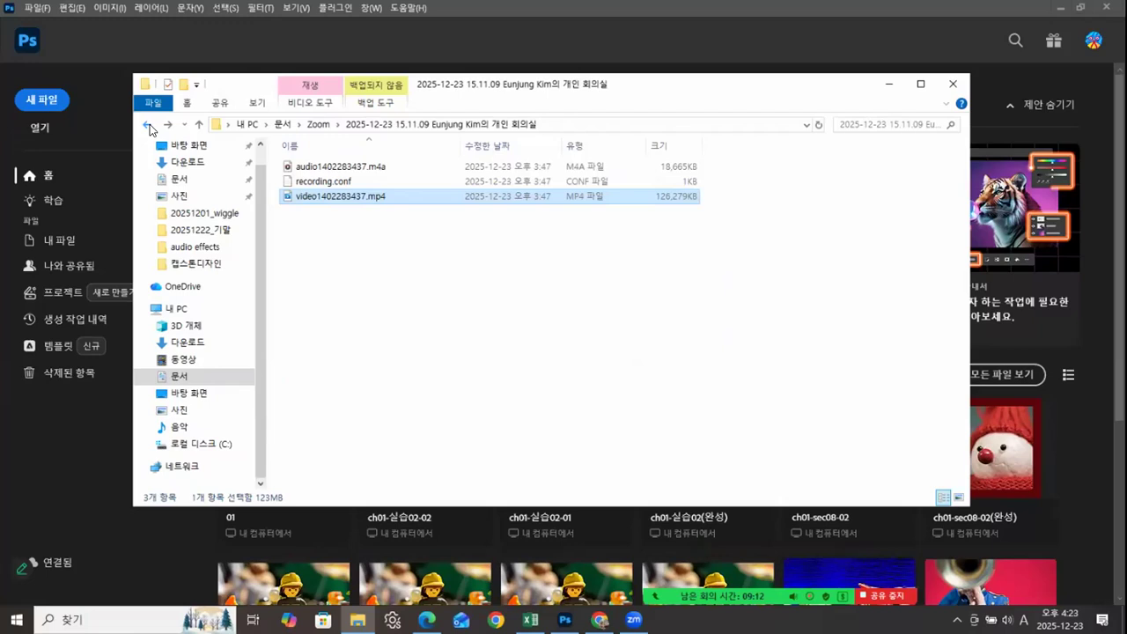
left_click(889, 84)
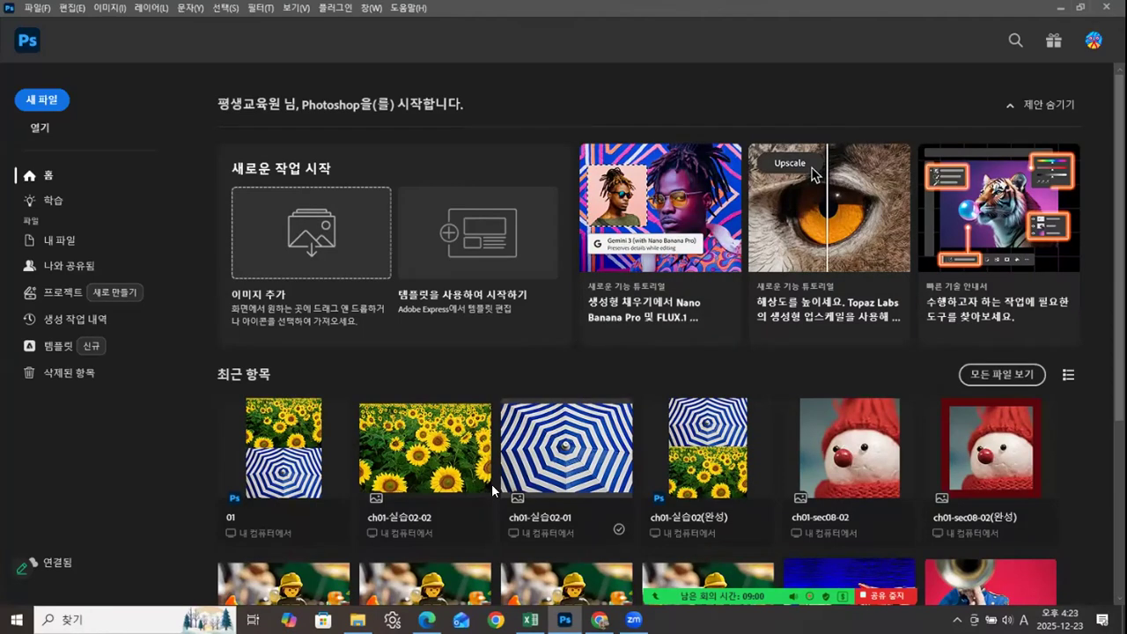
Step: Bring File Explorer back up and open the ch01 folder inside the desktop Photoshop2025 course folder's 예제 folder
left_click(358, 619)
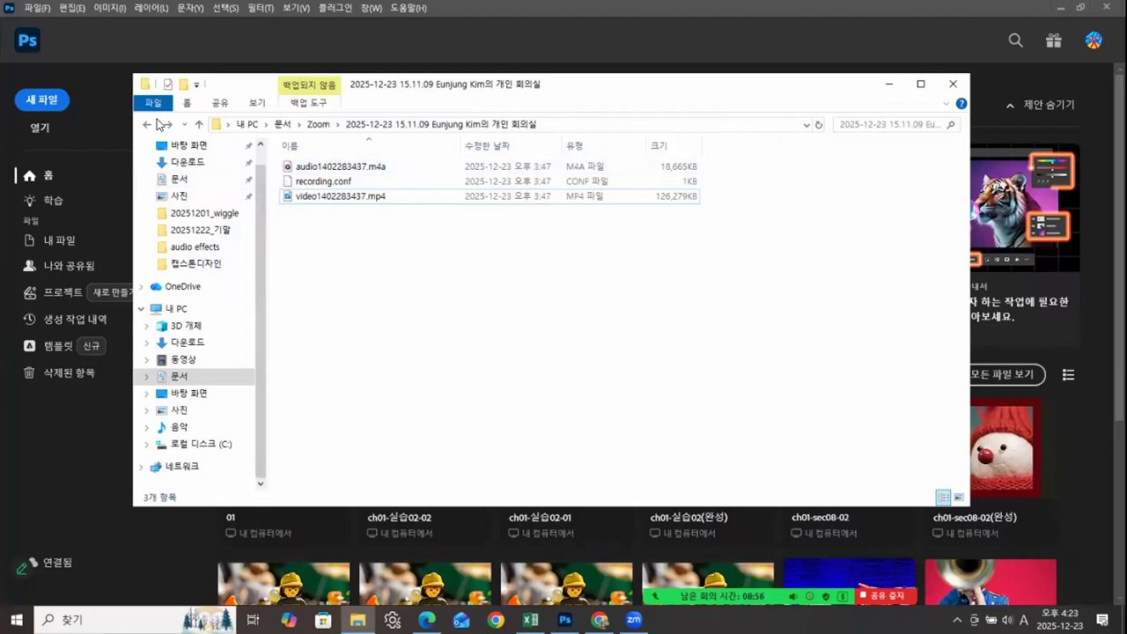
left_click(143, 124)
left_click(144, 124)
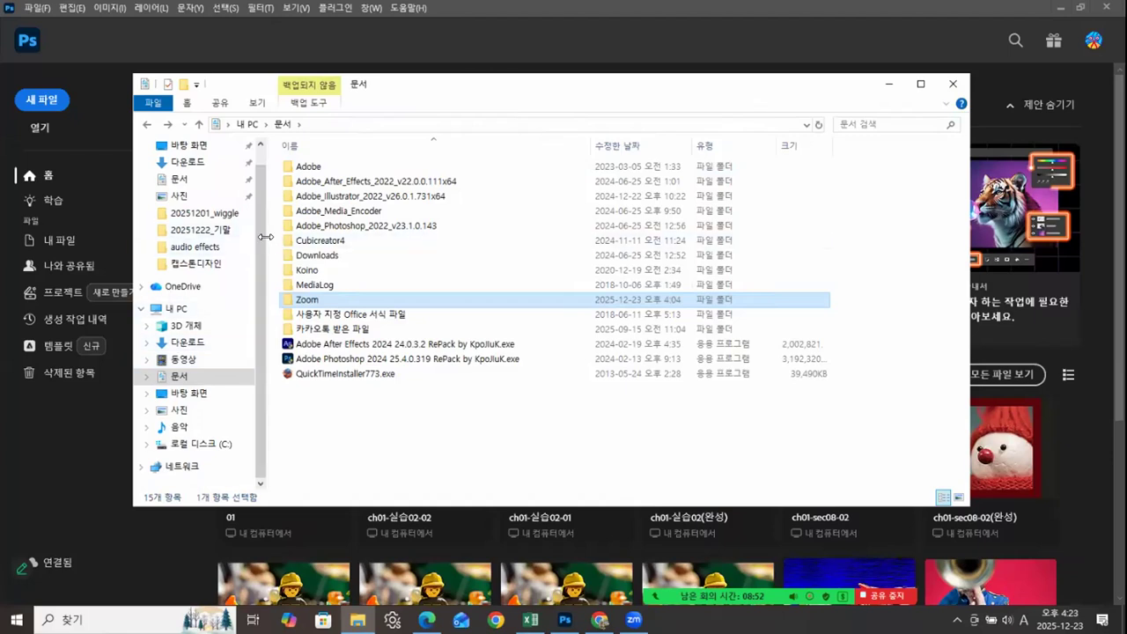
scroll(217, 202, "up", 2)
left_click(201, 174)
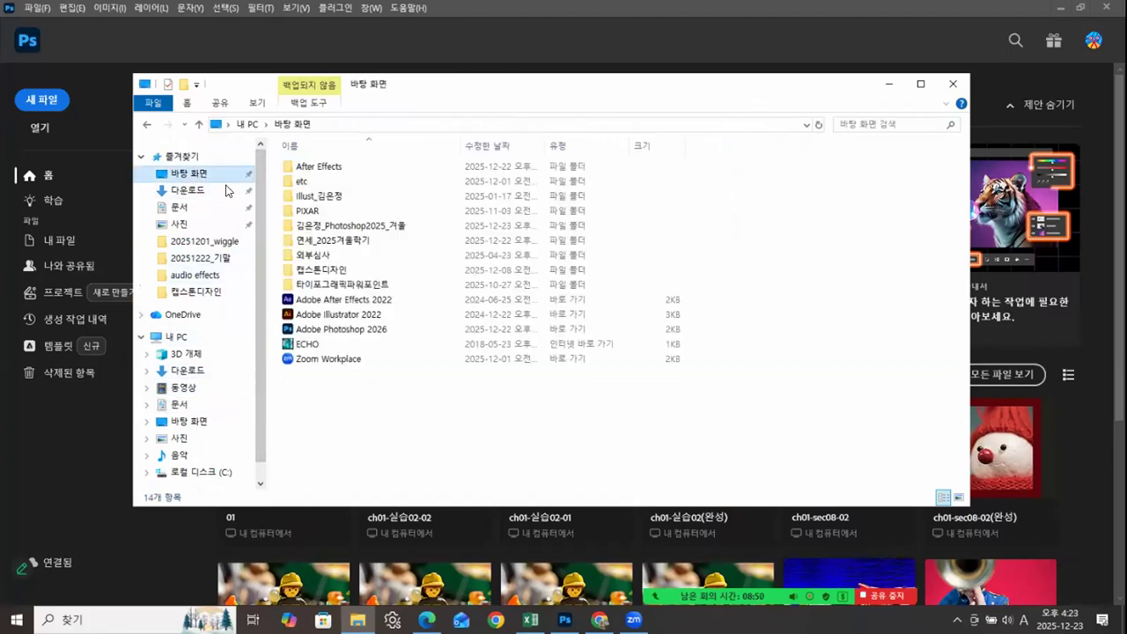
double_click(315, 227)
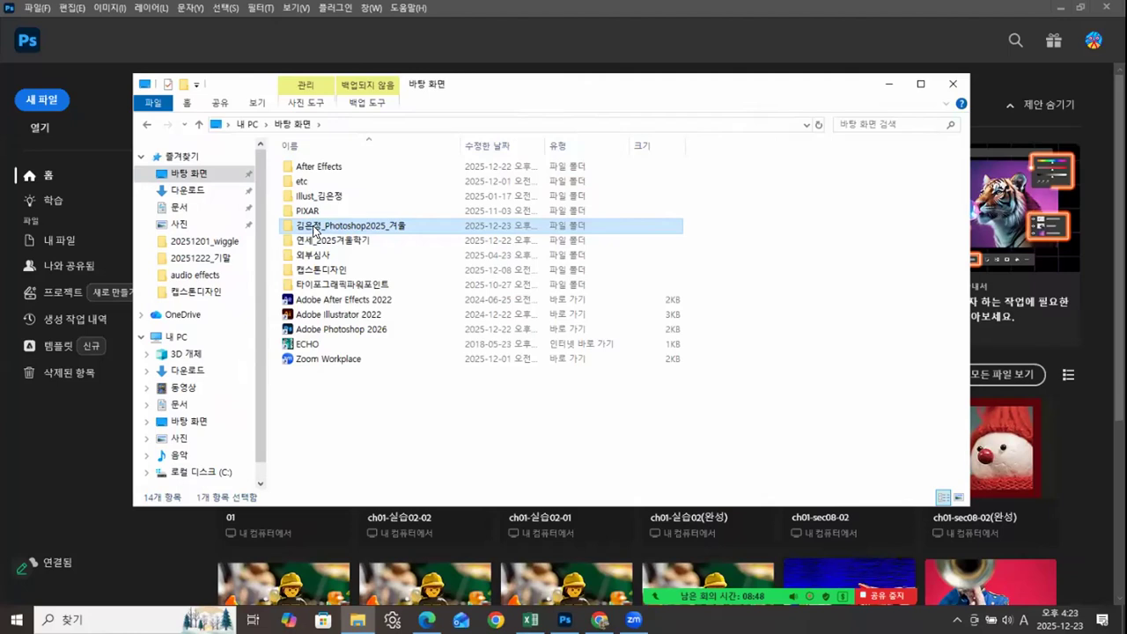
double_click(318, 188)
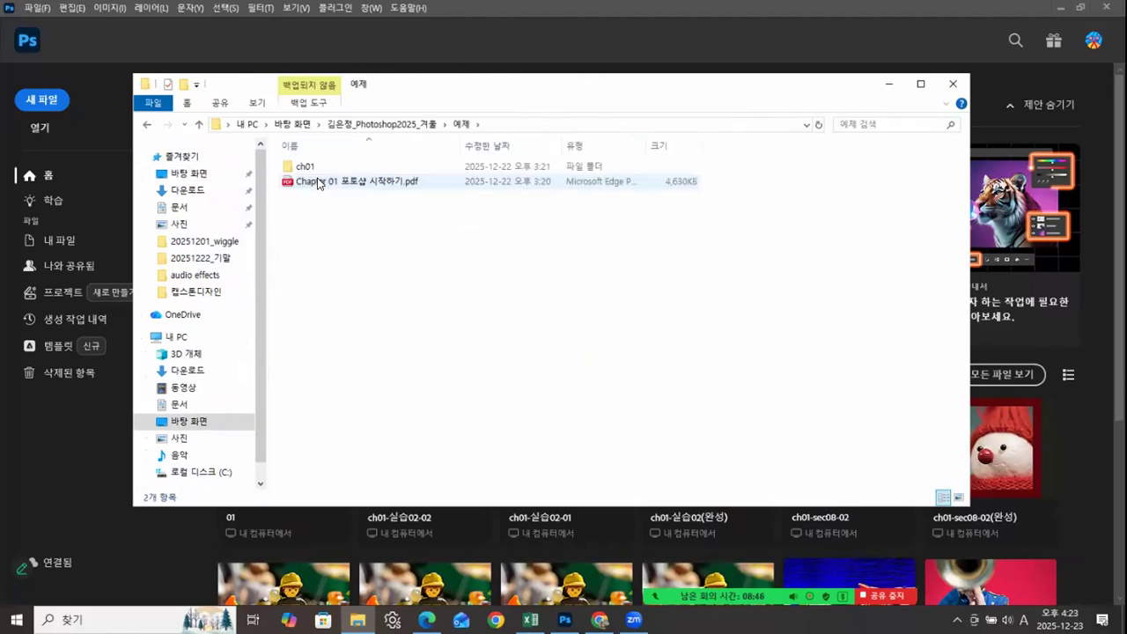
double_click(308, 168)
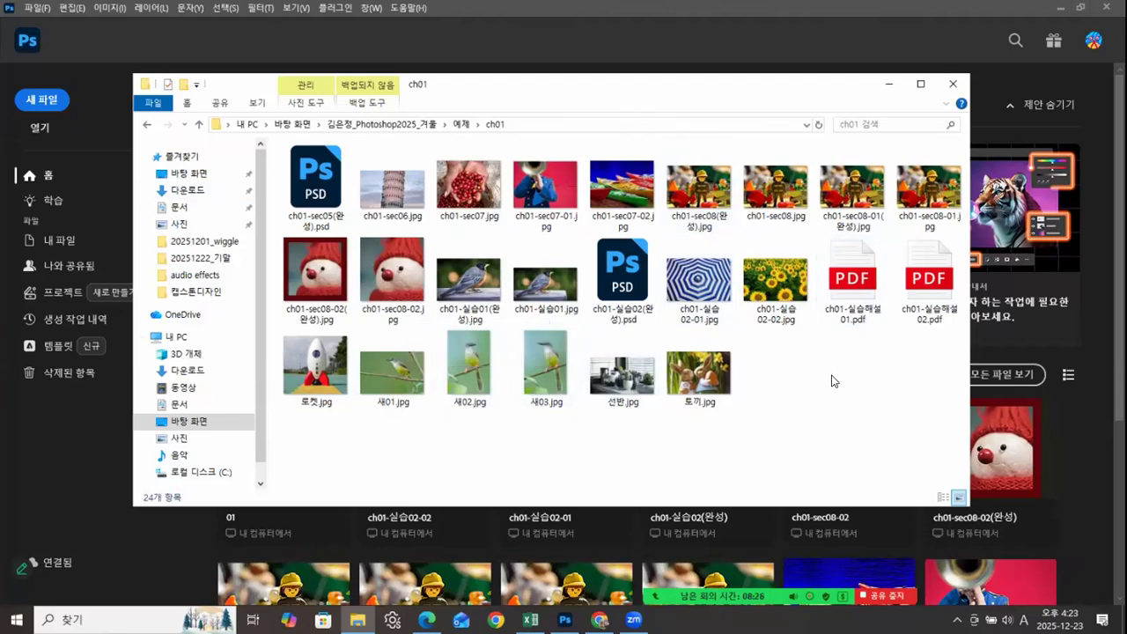
Step: Switch back to Photoshop, reopen the recent file 01.psd, and float its document window near the middle of the workspace
left_click(50, 451)
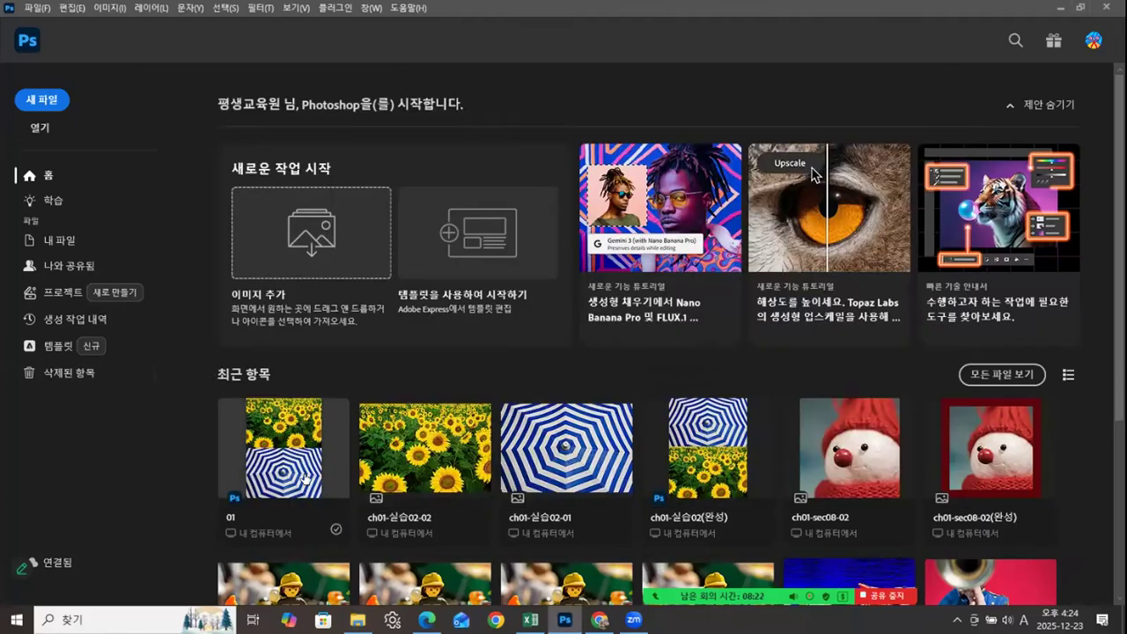
left_click(290, 429)
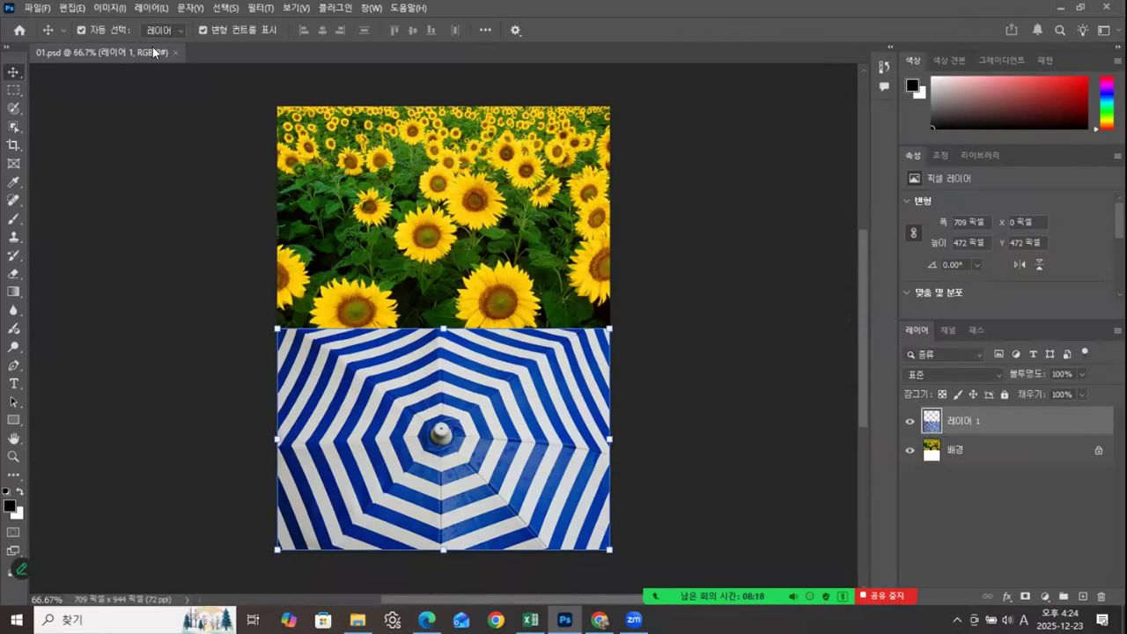
left_click_drag(153, 49, 350, 74)
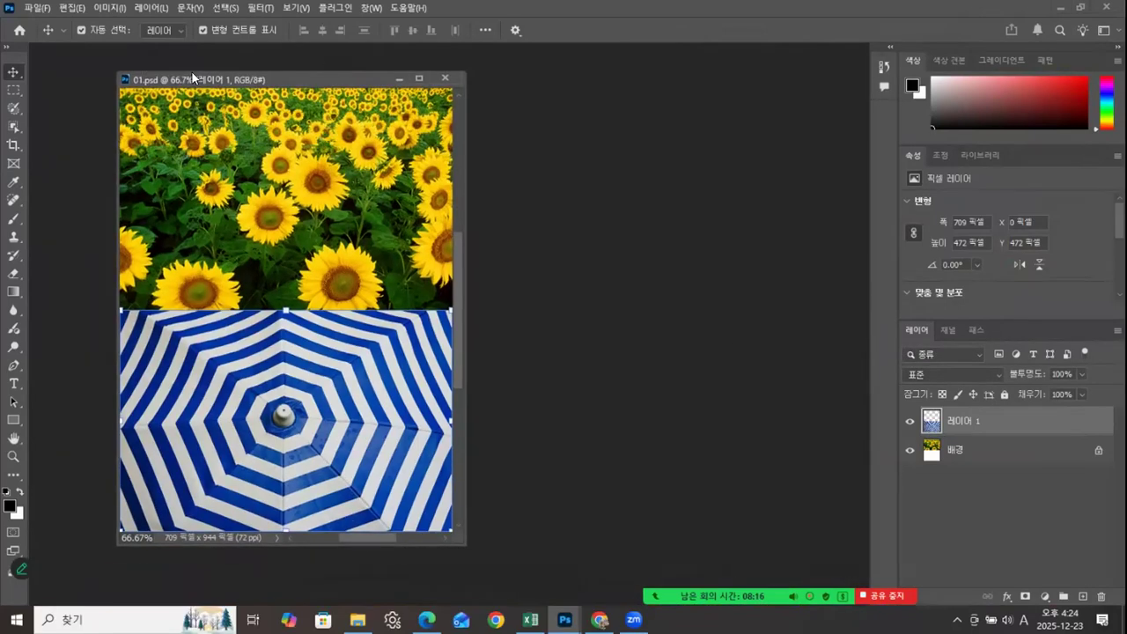
left_click_drag(192, 75, 436, 84)
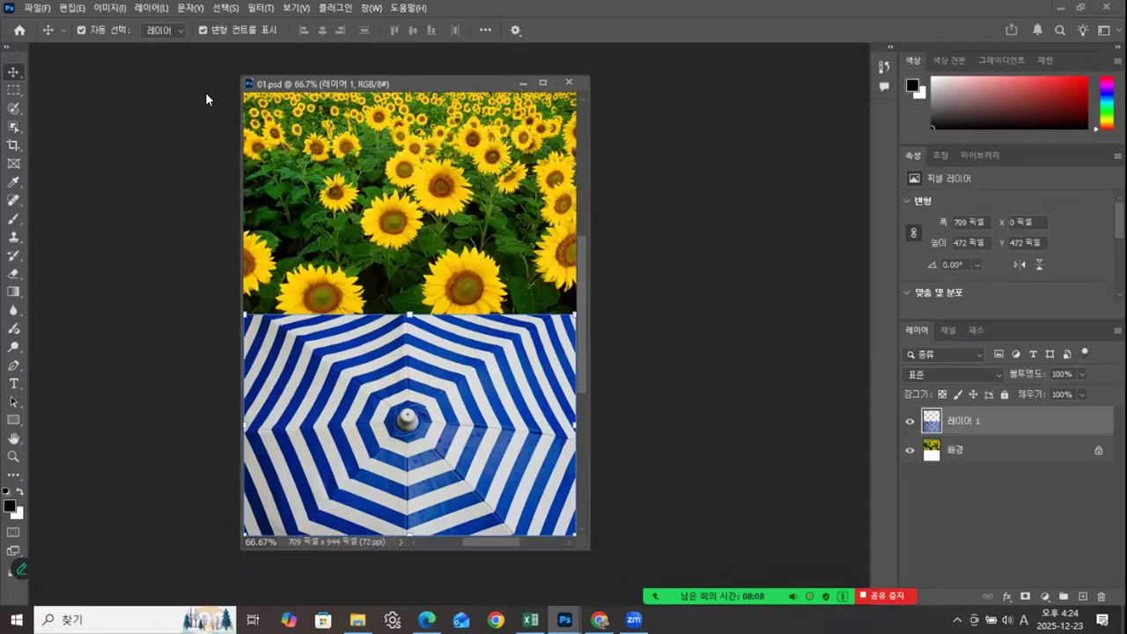
mouse_move(422, 83)
left_mouse_down()
mouse_move(404, 77)
mouse_move(407, 86)
left_mouse_up()
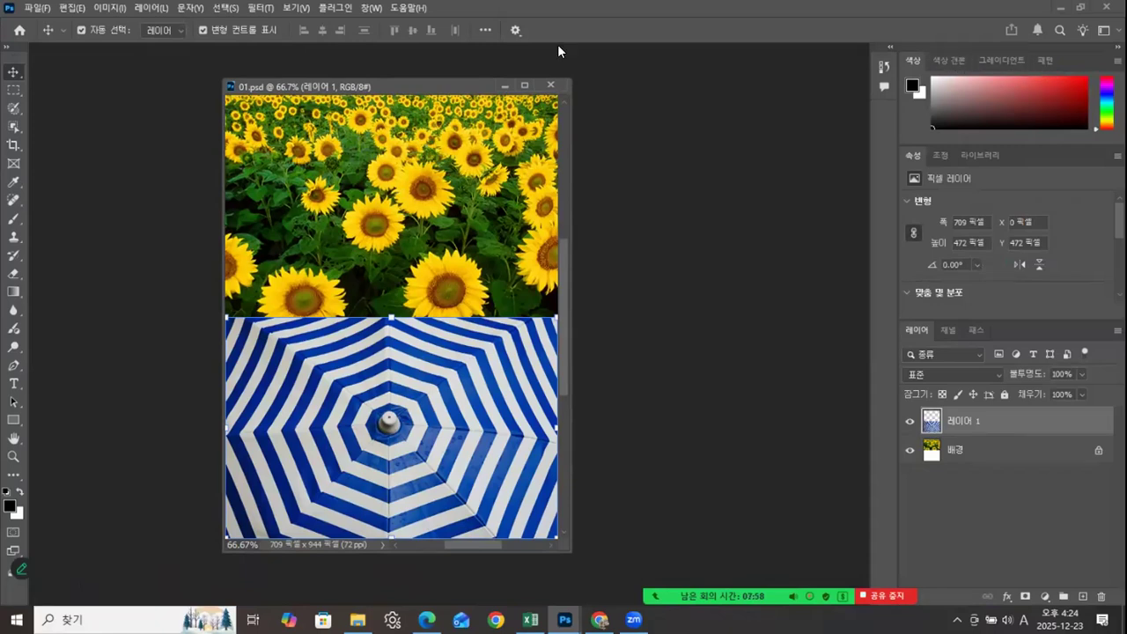
Step: Examine the workspace options, including the reset of the Essentials workspace, and dismiss them without applying any
left_click(371, 8)
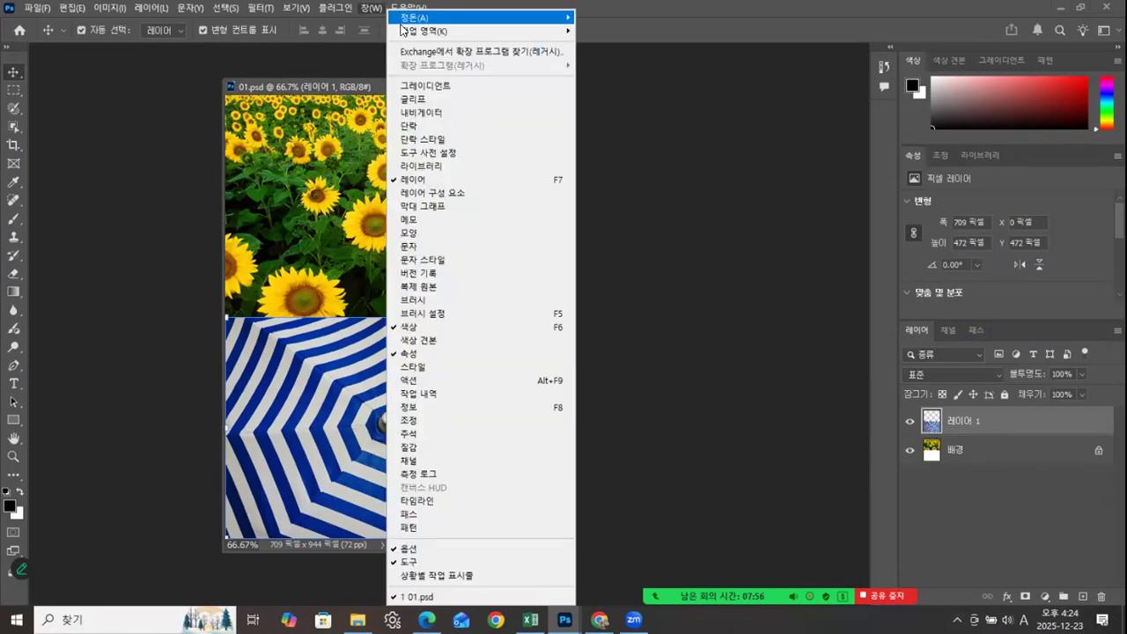
mouse_move(405, 33)
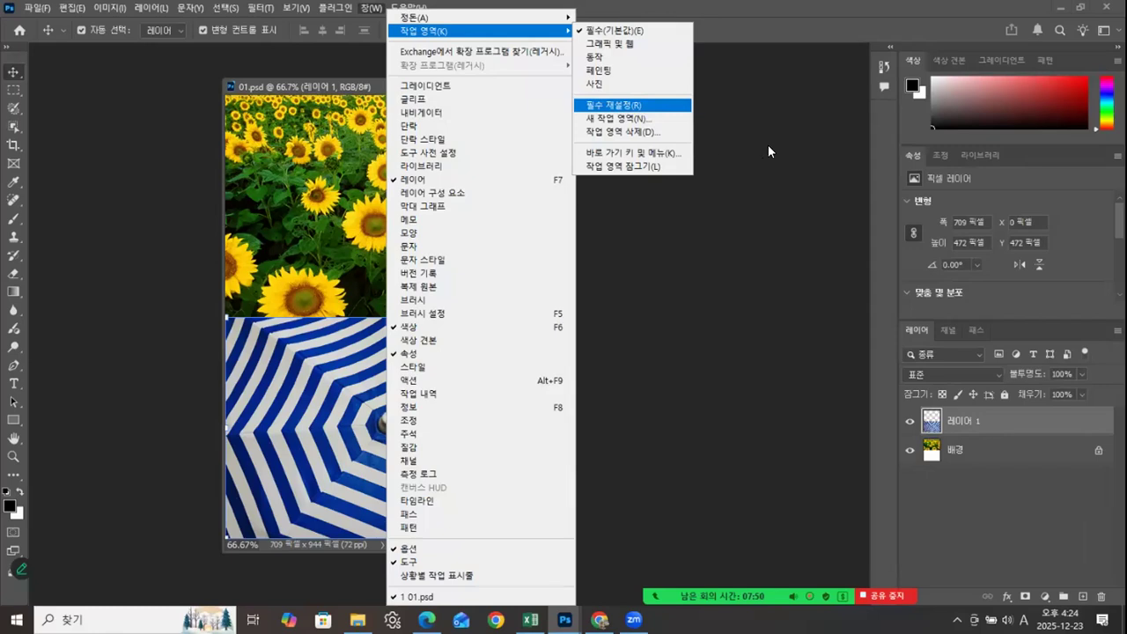
key("Escape")
key("Escape")
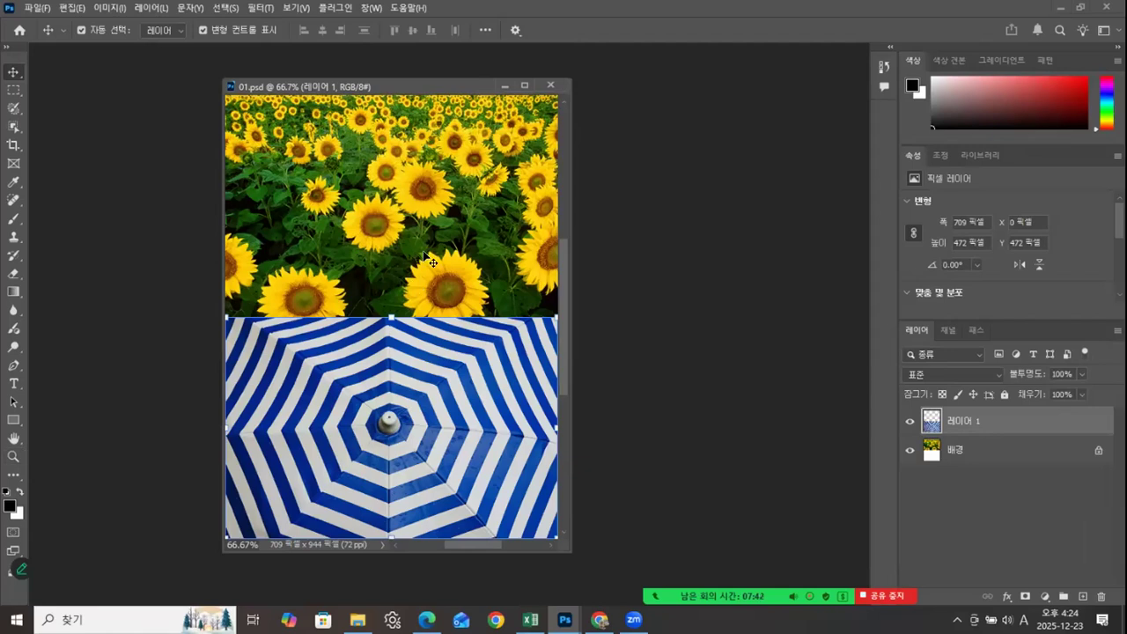
Step: Inspect the 01.psd composite at magnifications between 50% and 200%, and close the document
key("ctrl+equal")
key("ctrl+equal")
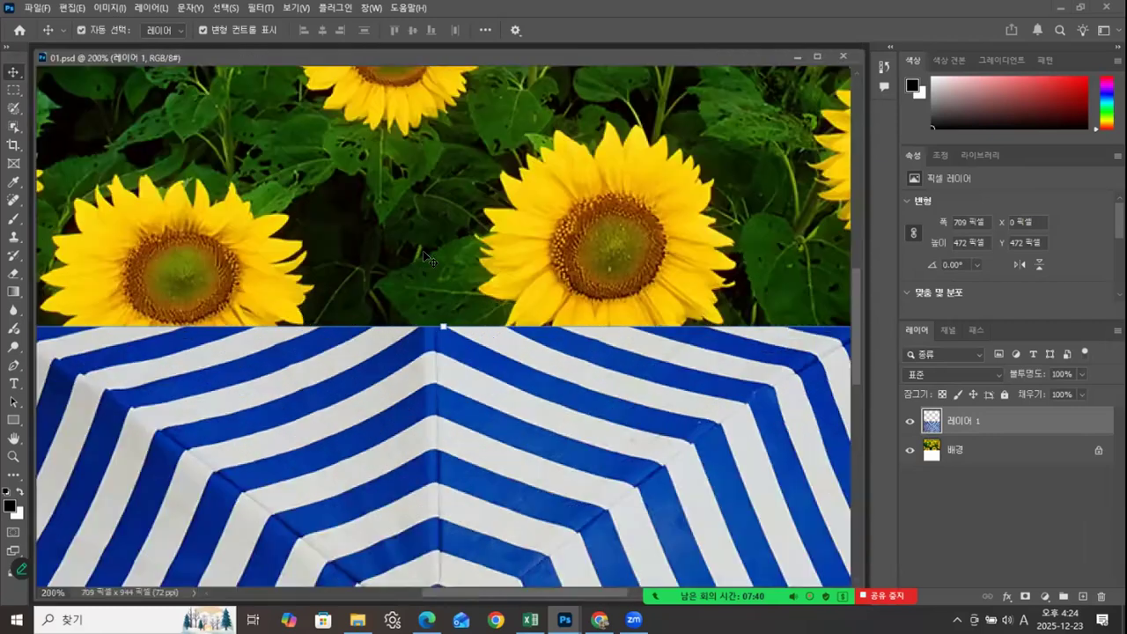
key("ctrl+minus")
key("ctrl+minus")
key("ctrl+minus")
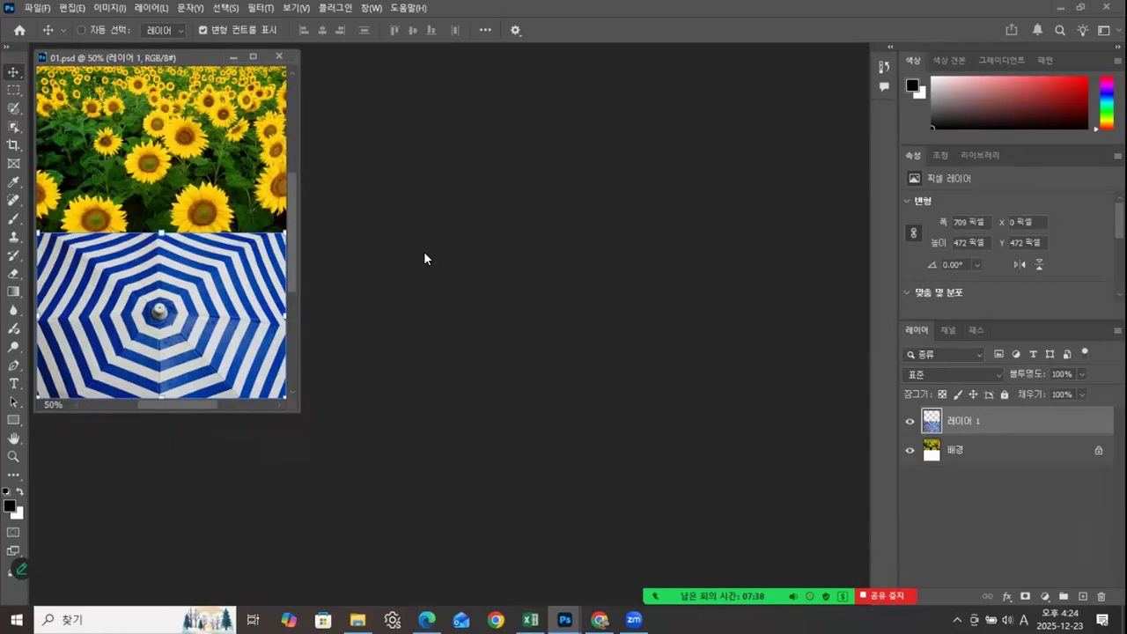
key("ctrl+equal")
key("ctrl+equal")
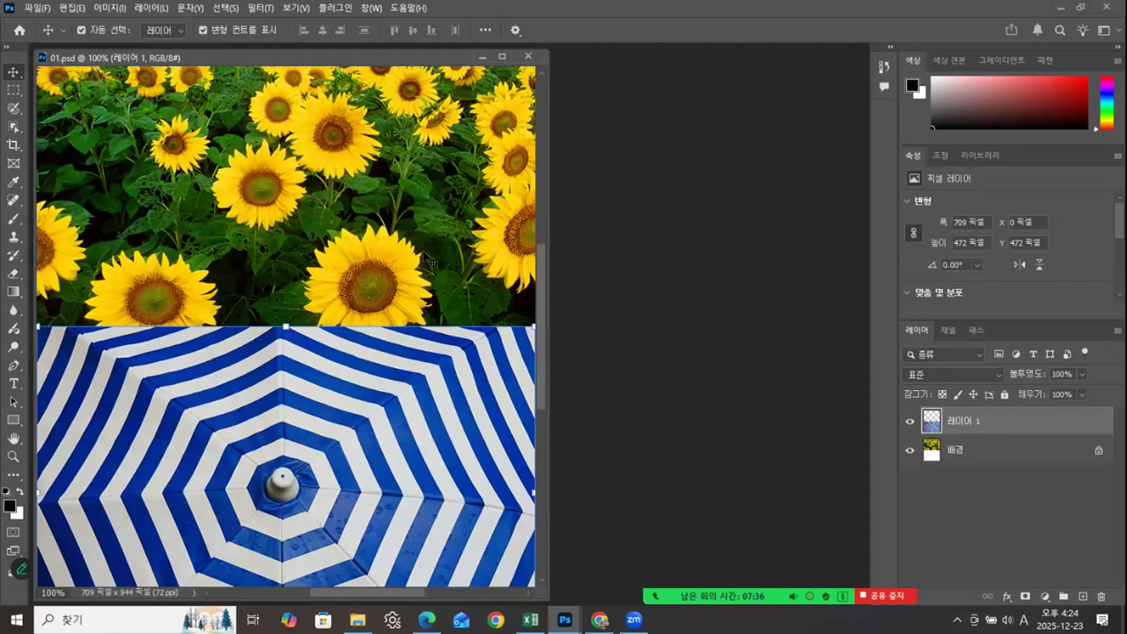
key("ctrl+minus")
key("ctrl+minus")
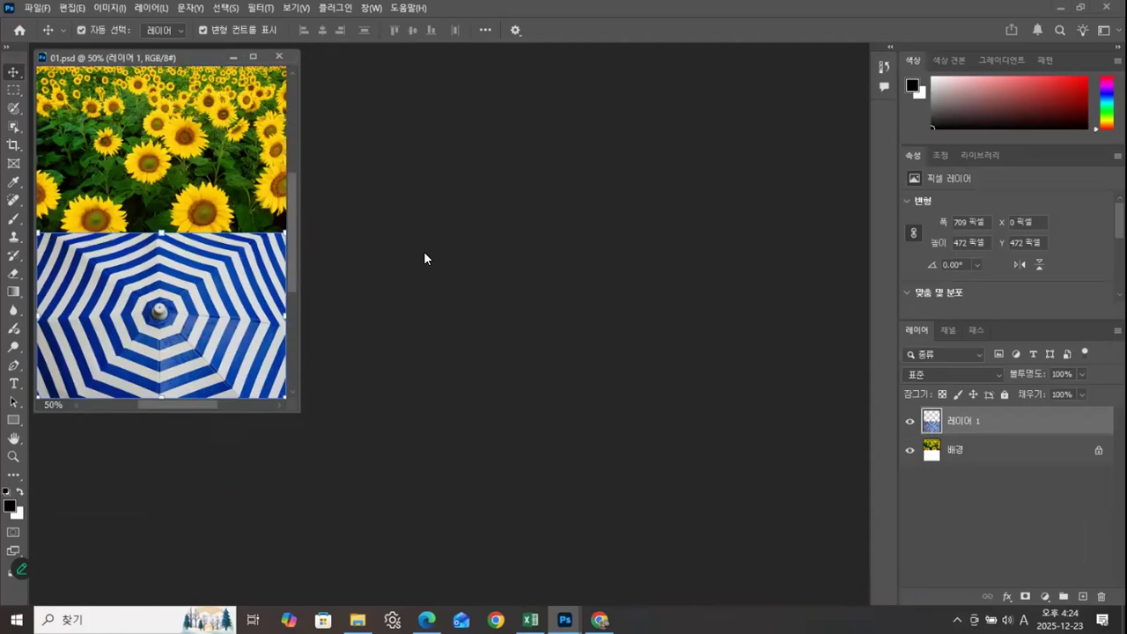
left_click_drag(212, 57, 249, 61)
left_click(318, 61)
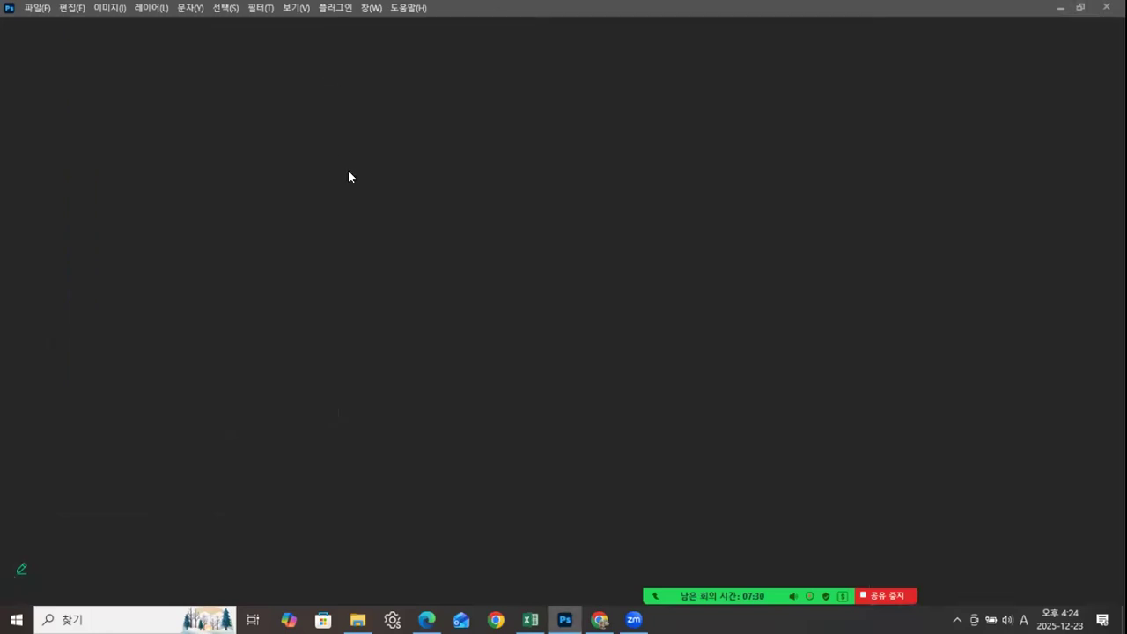
Step: Switch to Microsoft Edge and open the Adobe Photoshop board of the Naver café
key("alt+Tab")
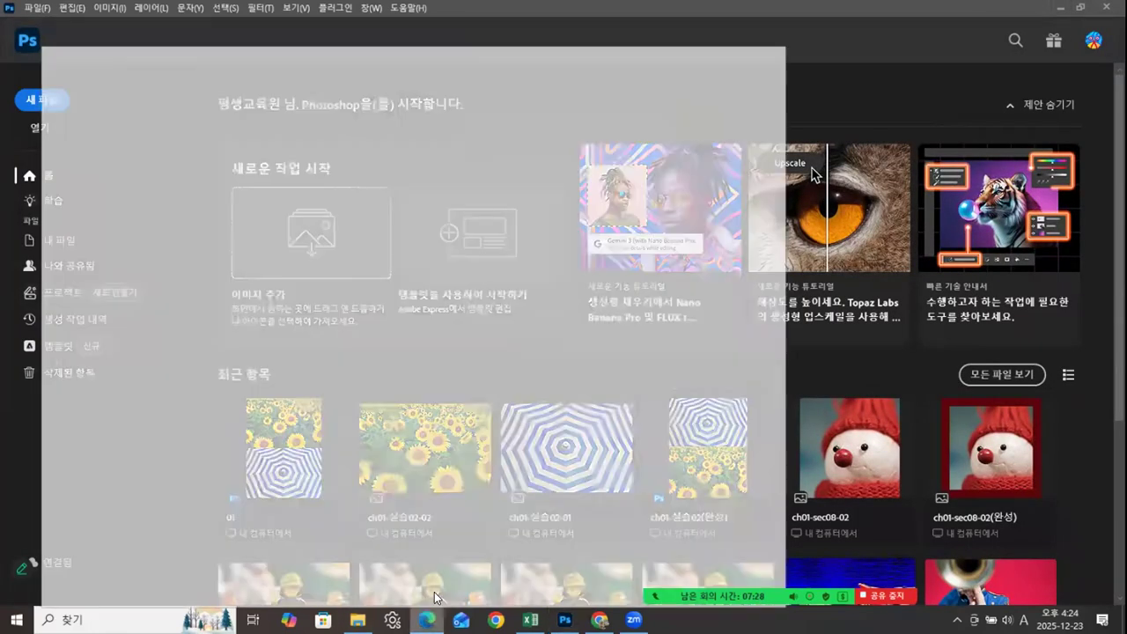
left_click(637, 20)
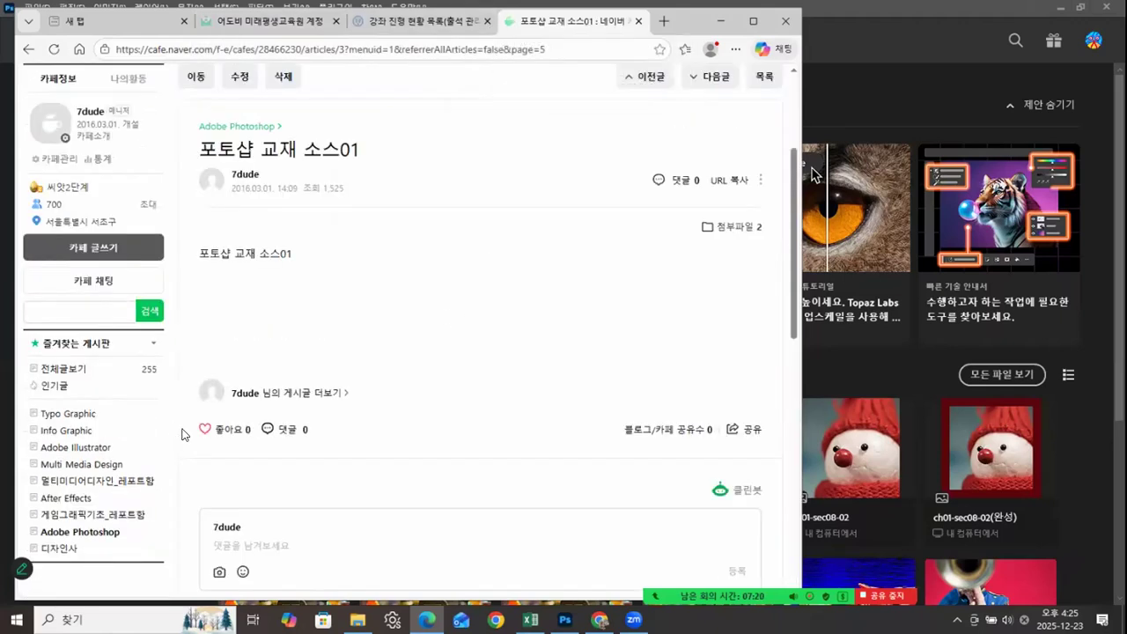
left_click(104, 533)
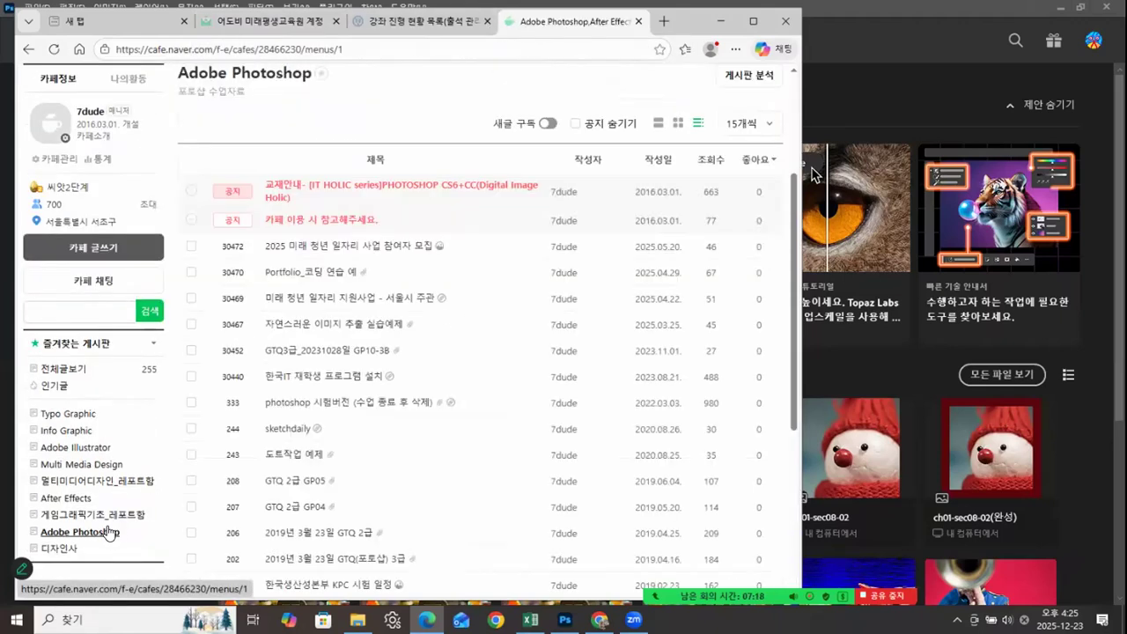
Step: Look through pages 4 and 3 of the board for the Chapter 02 materials and open the post 포토샵 교재 소스02
scroll(115, 520, "down", 3)
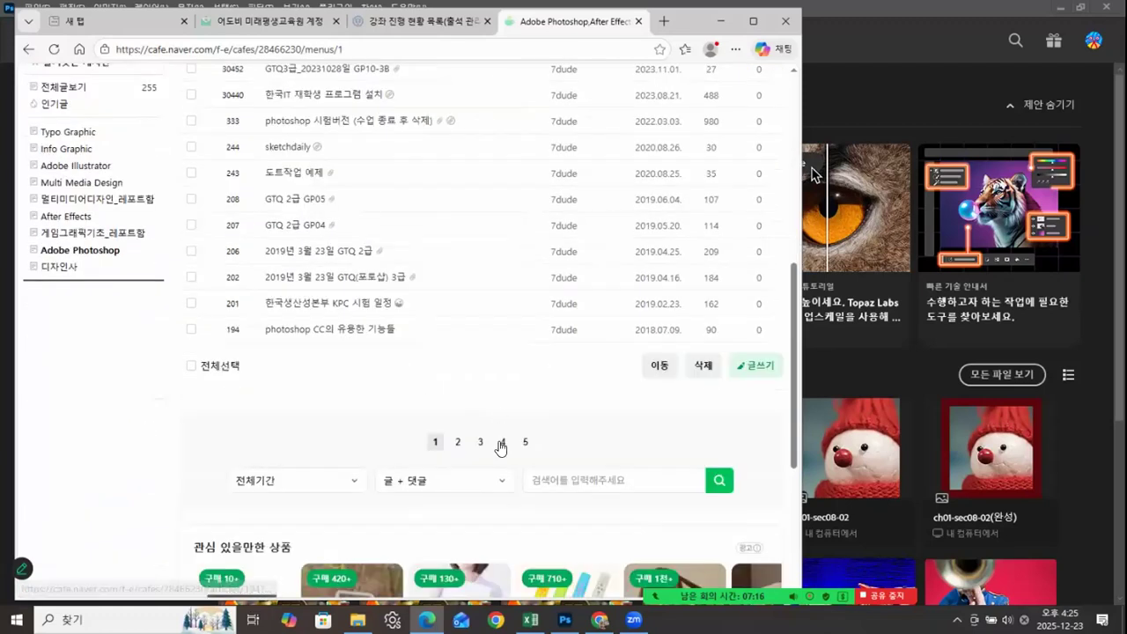
left_click(502, 444)
scroll(488, 428, "down", 1)
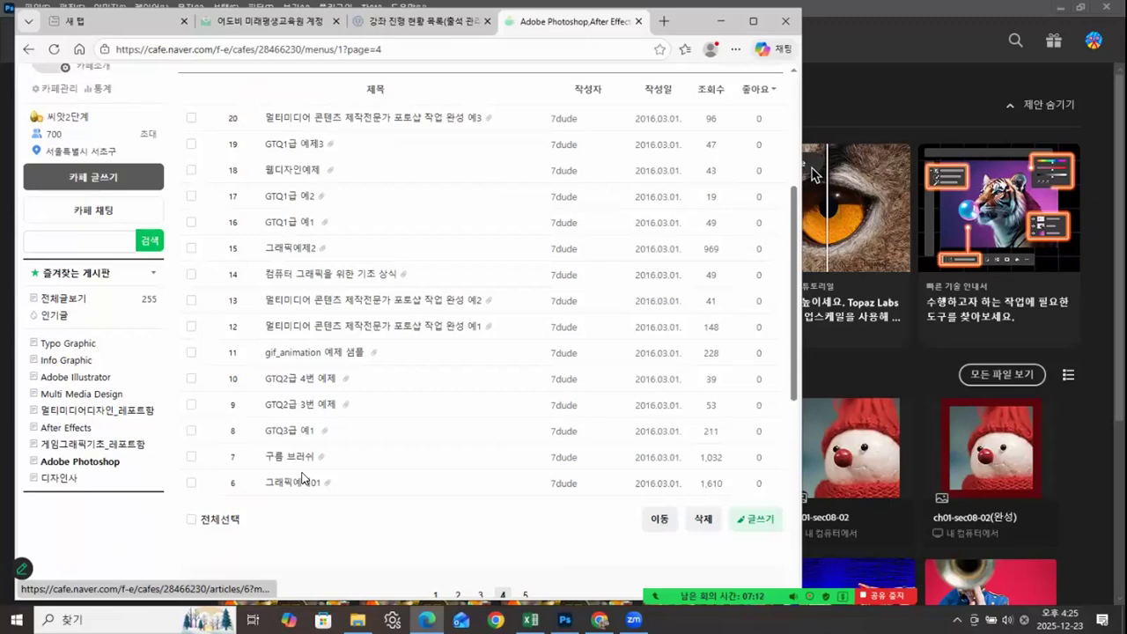
scroll(344, 256, "up", 2)
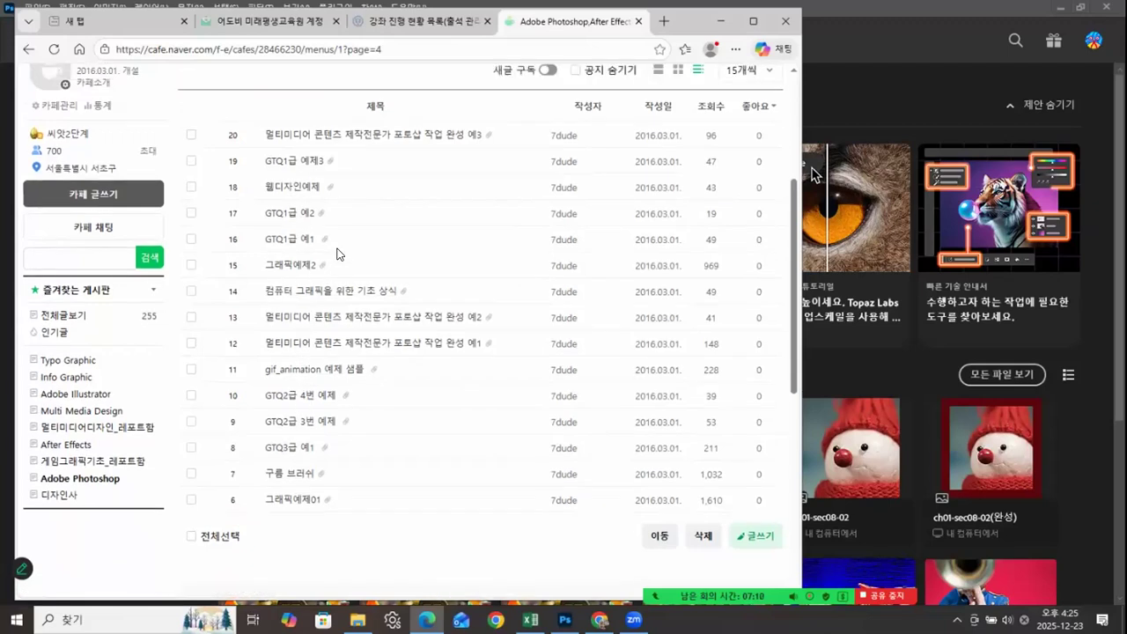
scroll(359, 423, "down", 3)
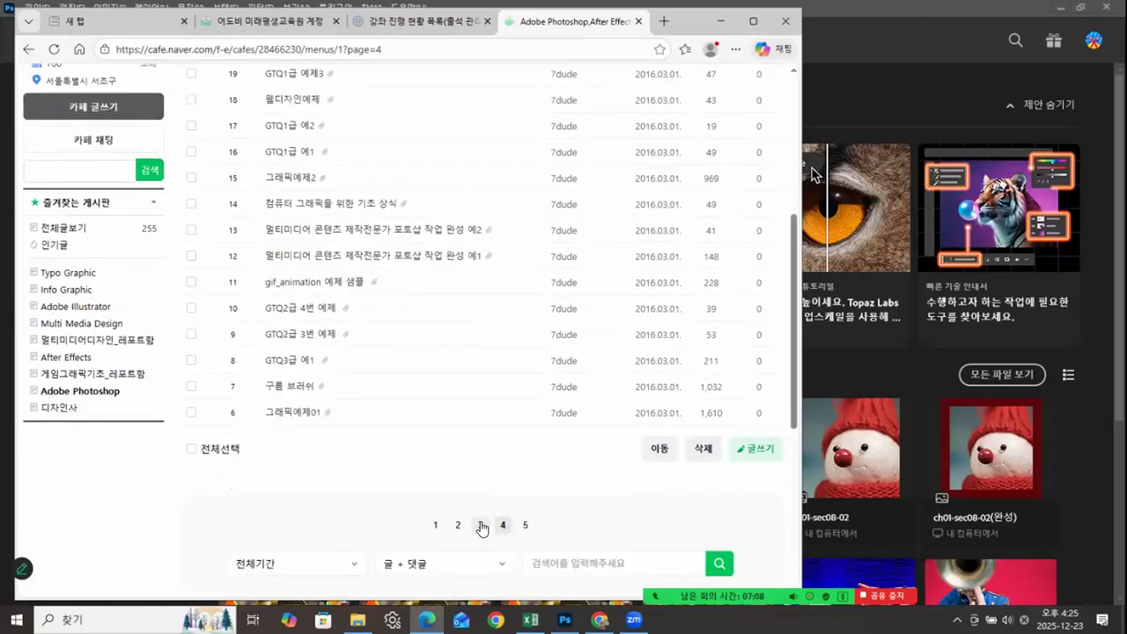
left_click(481, 526)
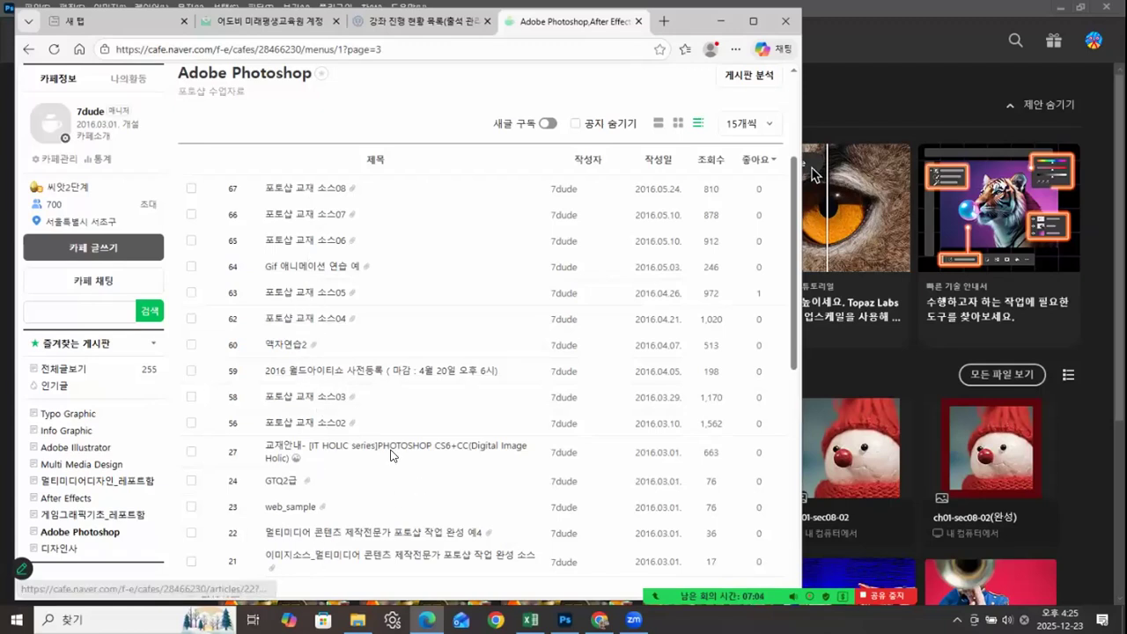
scroll(397, 424, "down", 1)
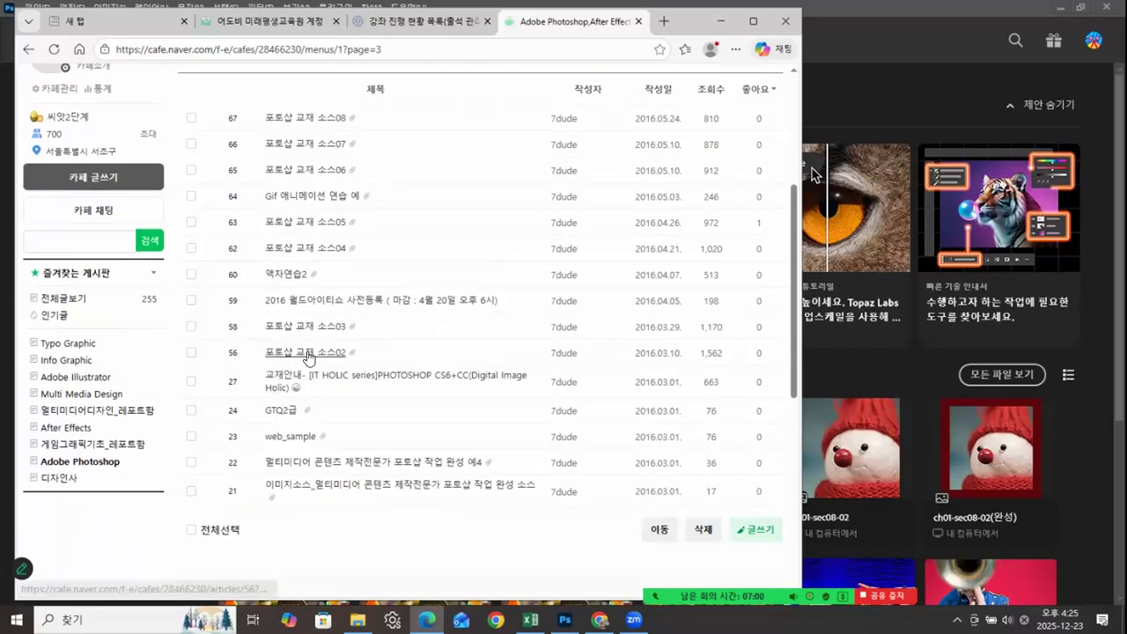
left_click(307, 355)
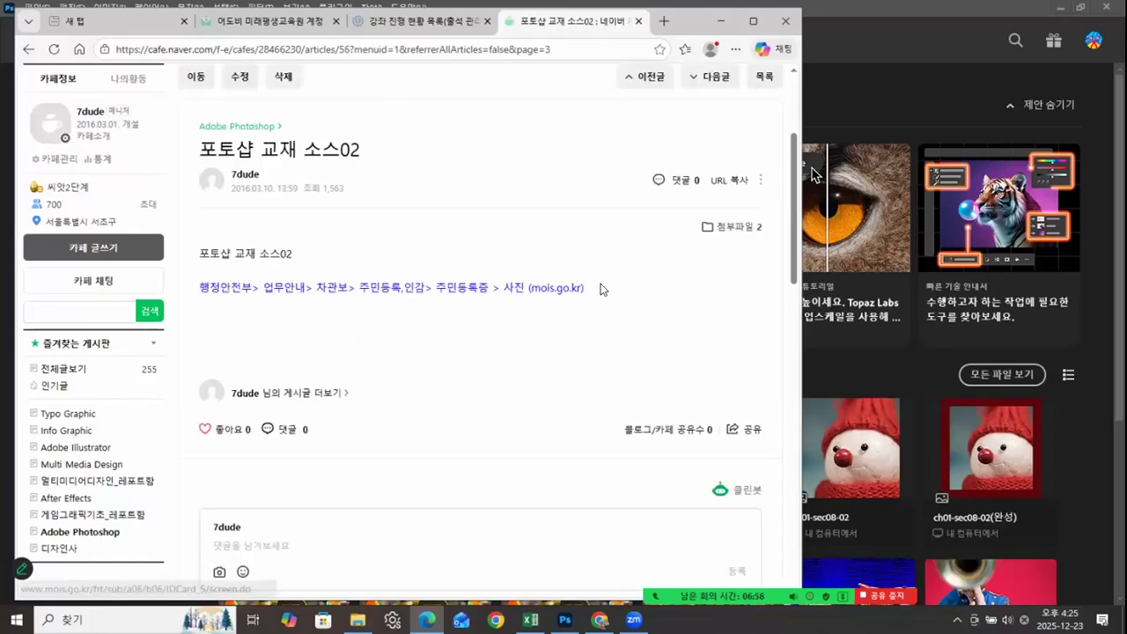
Step: Download the post's two attachments to the PC: ch02.zip and the PDF "Chapter 02 기본에 충실한 이미지 선택과 변형"
left_click(732, 231)
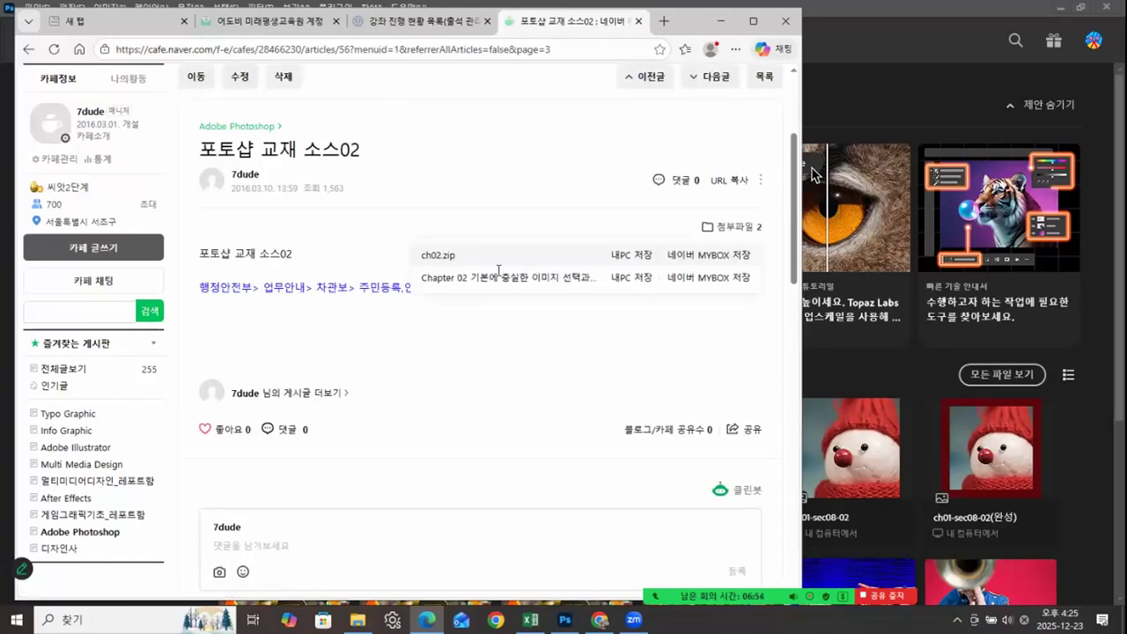
left_click(628, 260)
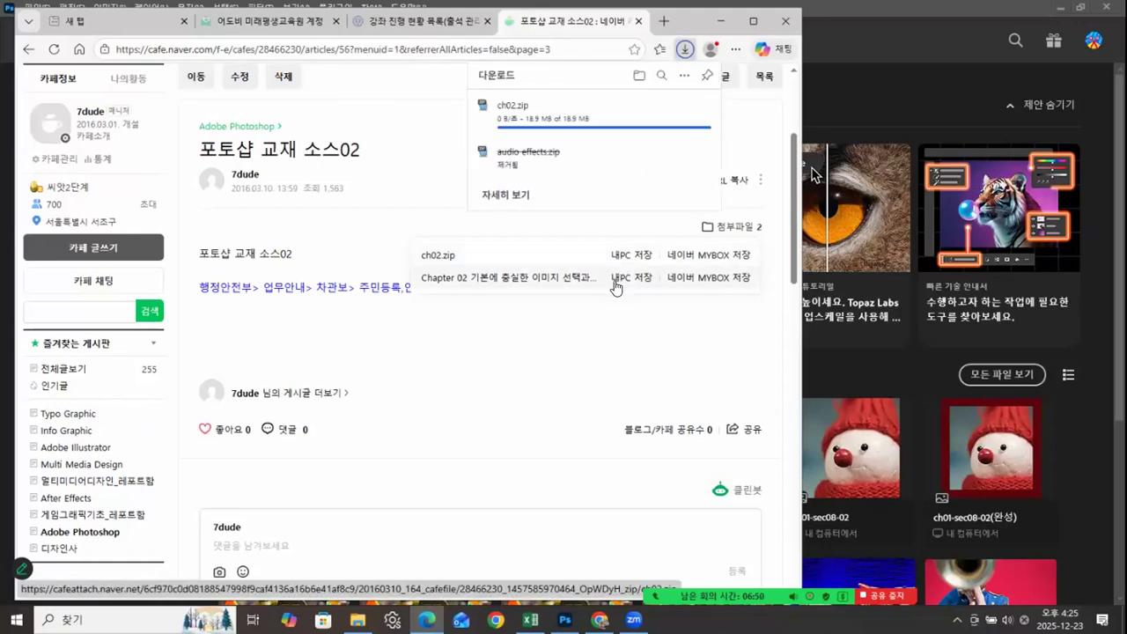
left_click(617, 283)
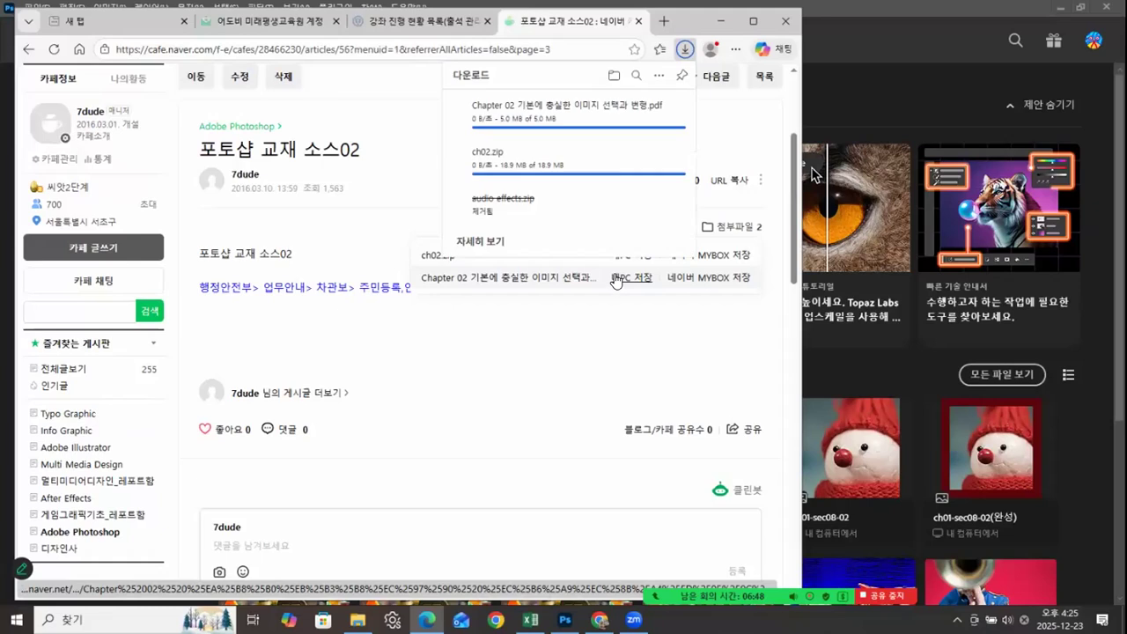
Step: Switch to File Explorer, extract ch02.zip in Downloads into its own ch02 folder, and delete the archive
left_click(721, 23)
left_click(358, 619)
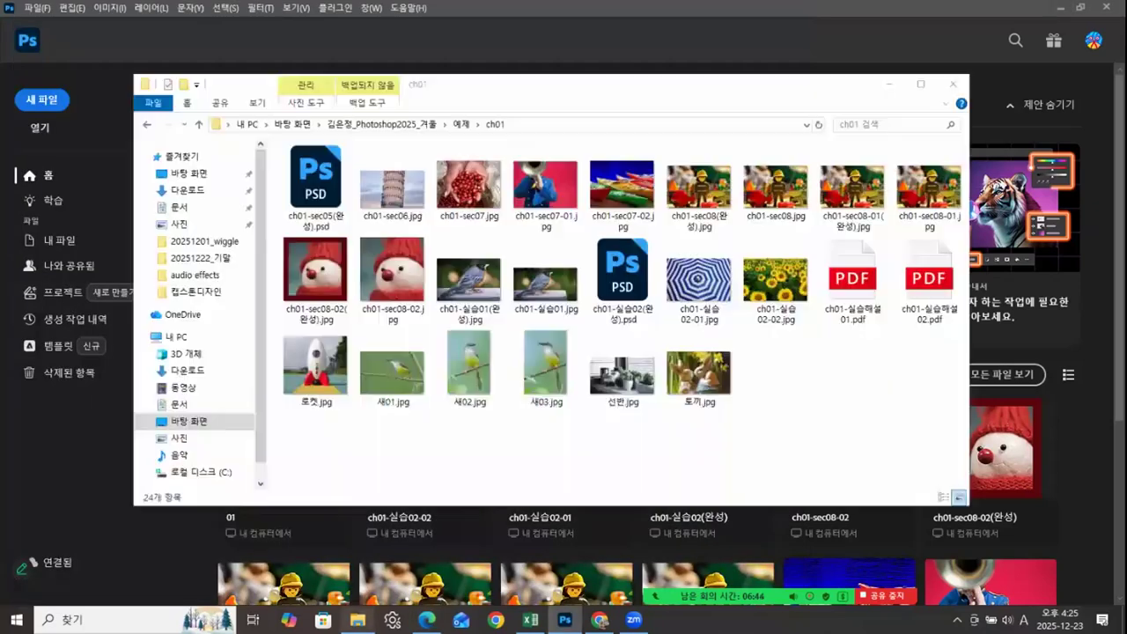
left_click(187, 189)
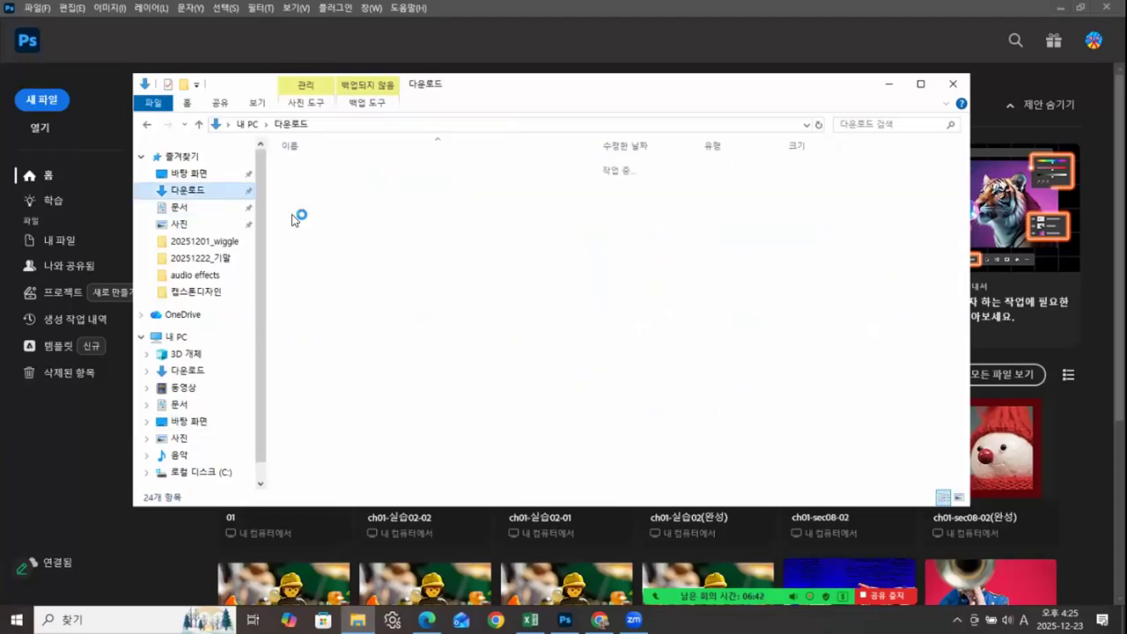
left_click(319, 188)
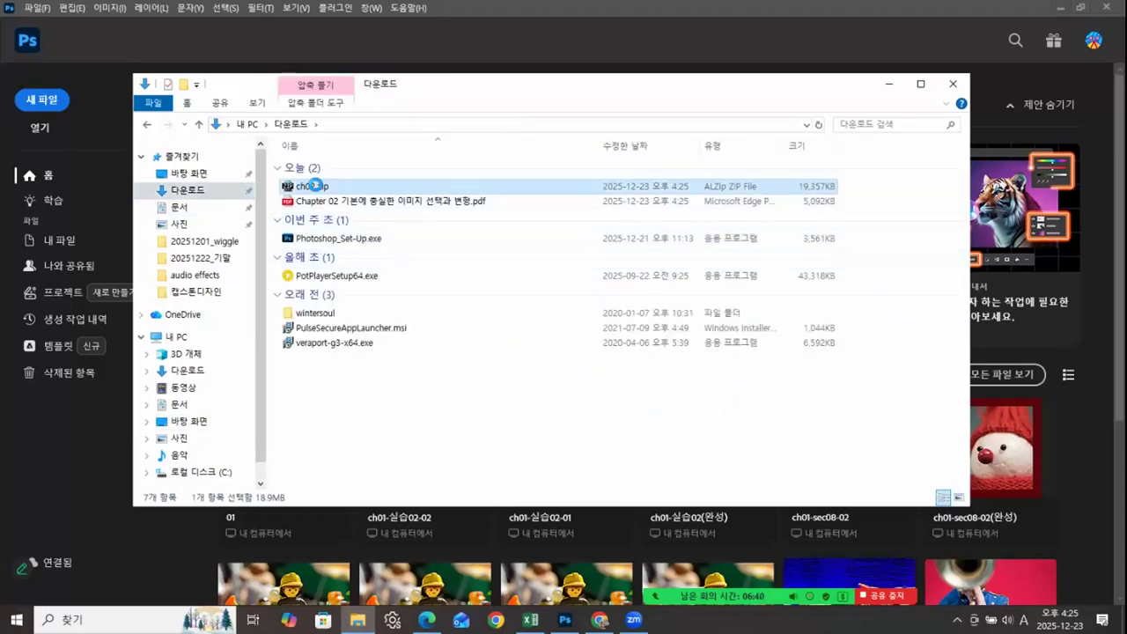
right_click(319, 190)
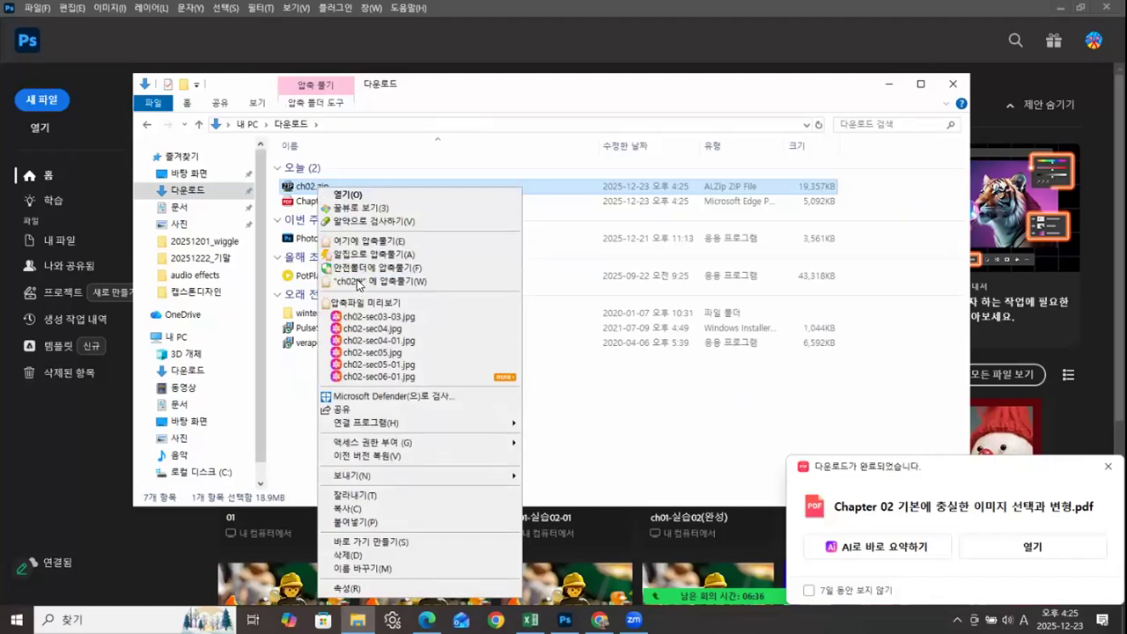
left_click(358, 281)
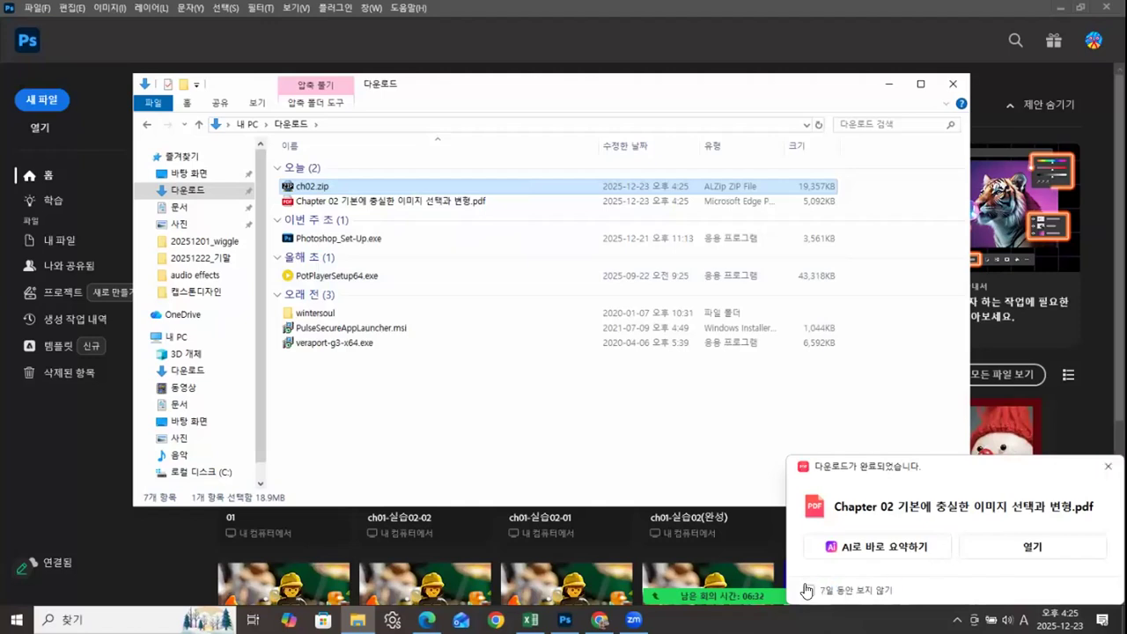
left_click(388, 408)
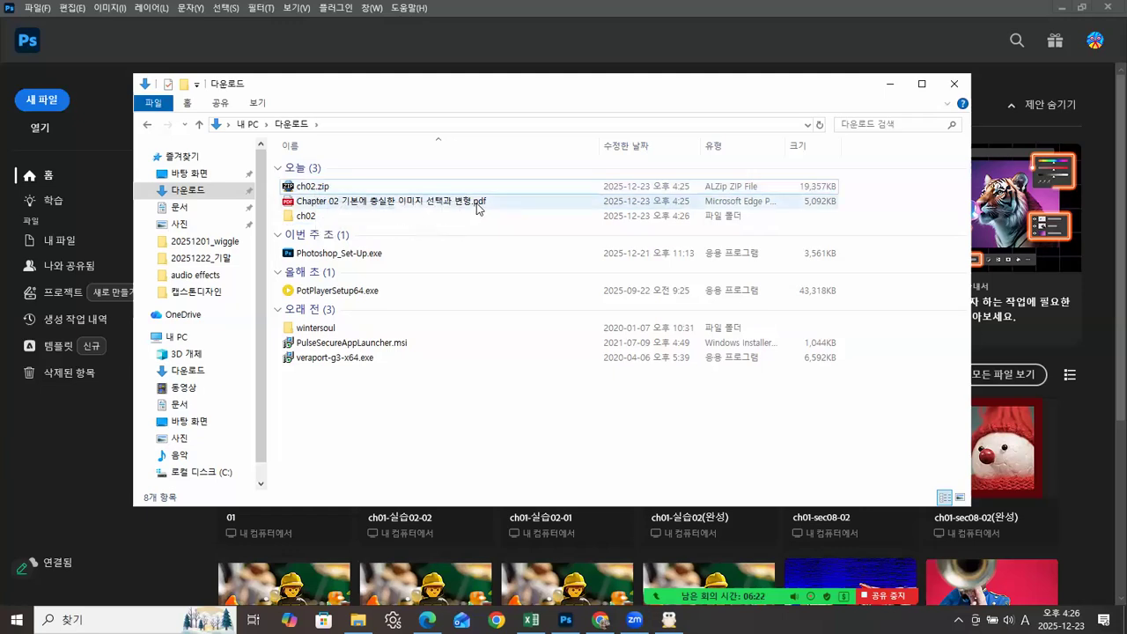
right_click(308, 189)
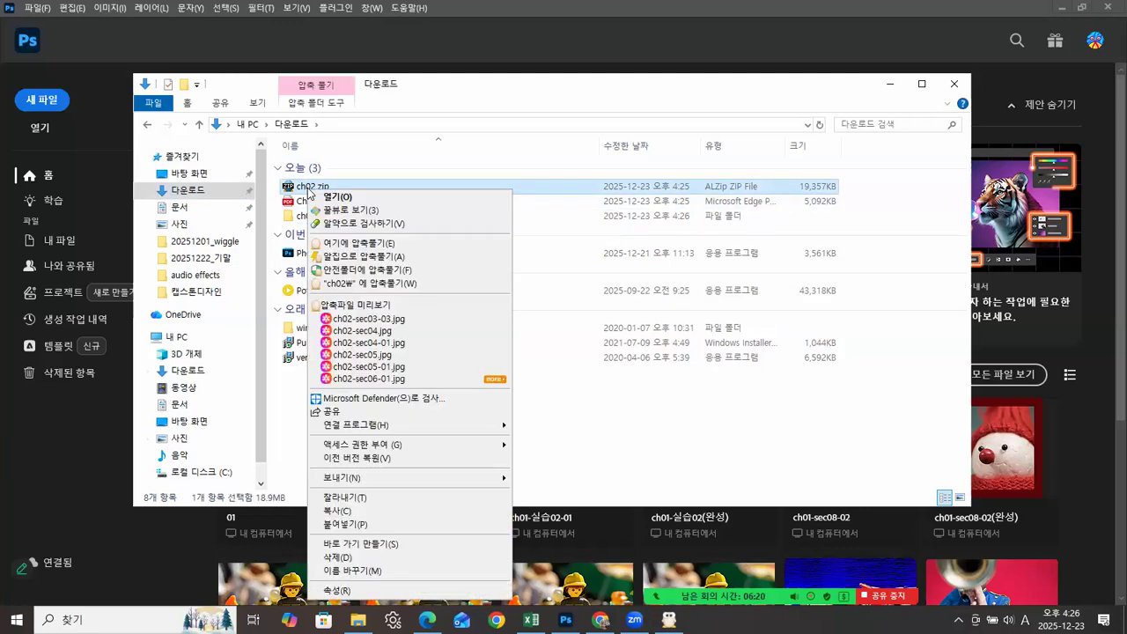
left_click(340, 556)
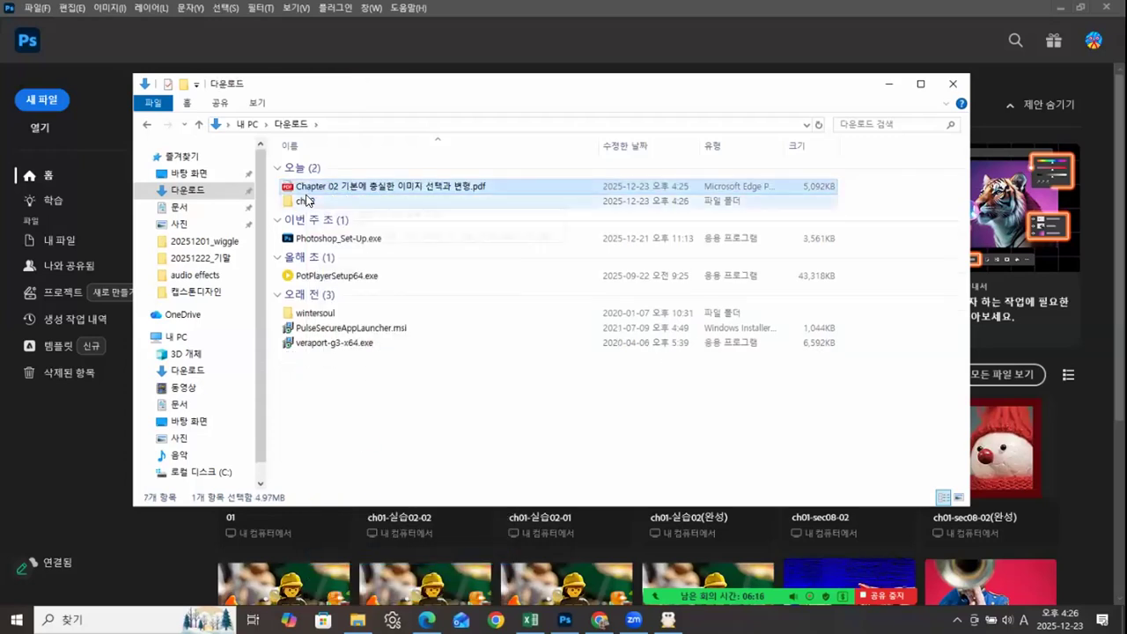
Step: Copy the Chapter 02 PDF and the ch02 folder from Downloads into the 예제 folder of the desktop's Photoshop2025_겨울 course folder
left_click(306, 203, "ctrl")
right_click(306, 204)
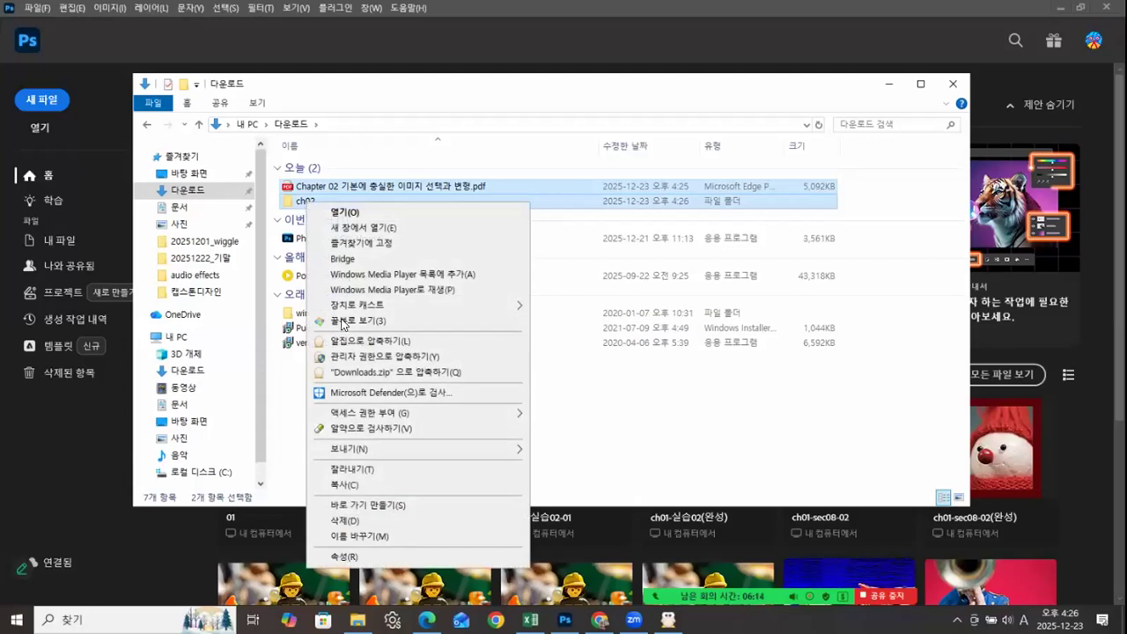
left_click(349, 482)
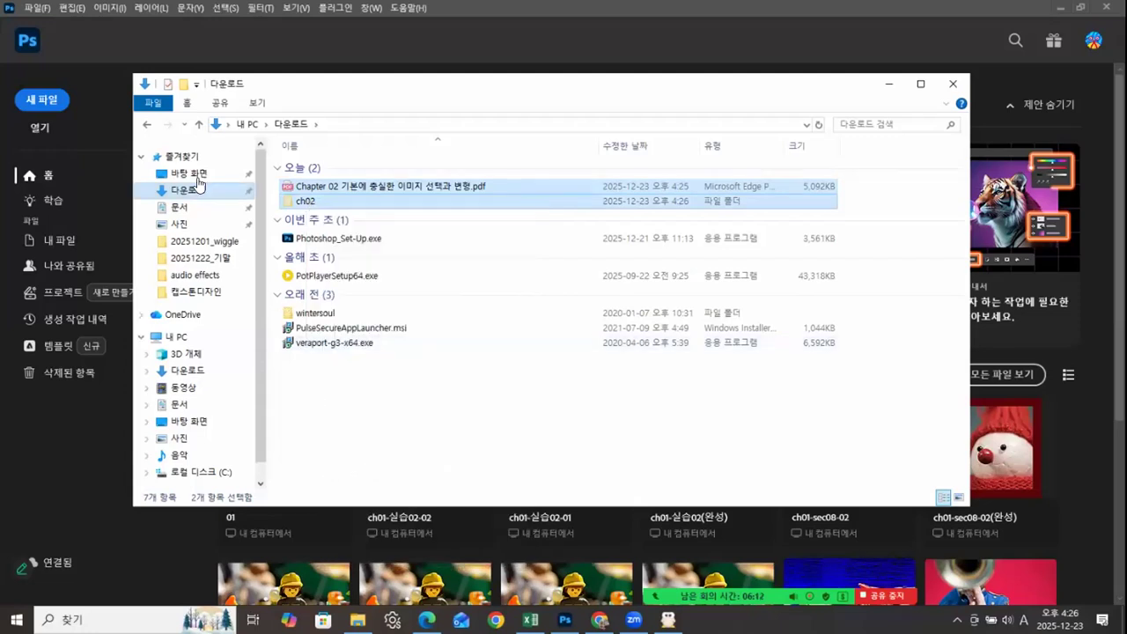
left_click(198, 176)
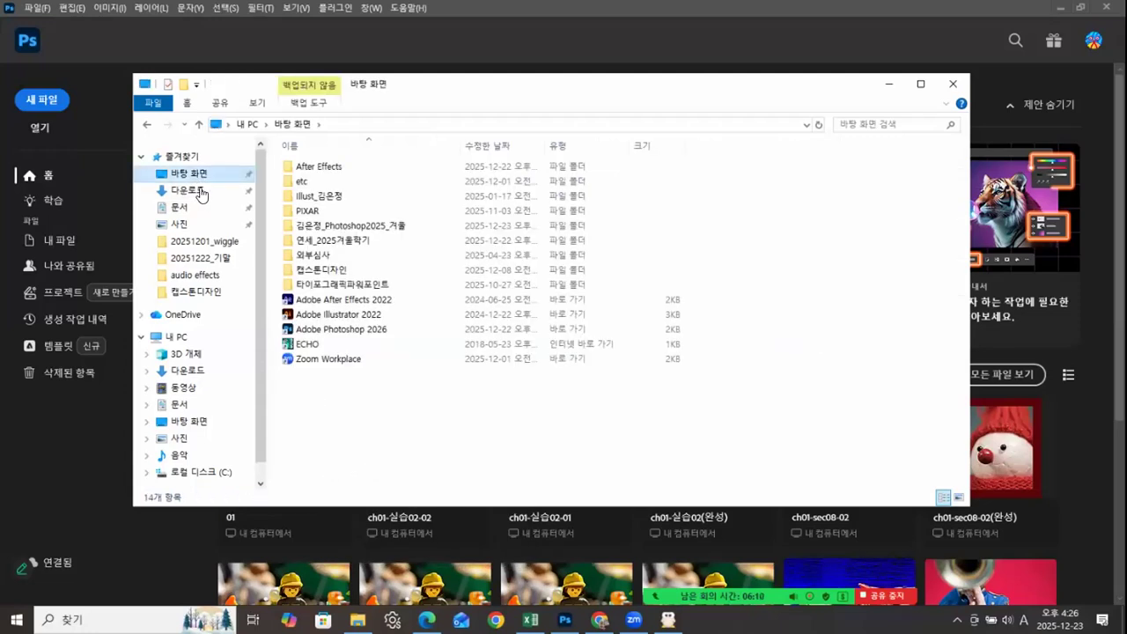
left_click(333, 228)
double_click(333, 228)
double_click(317, 220)
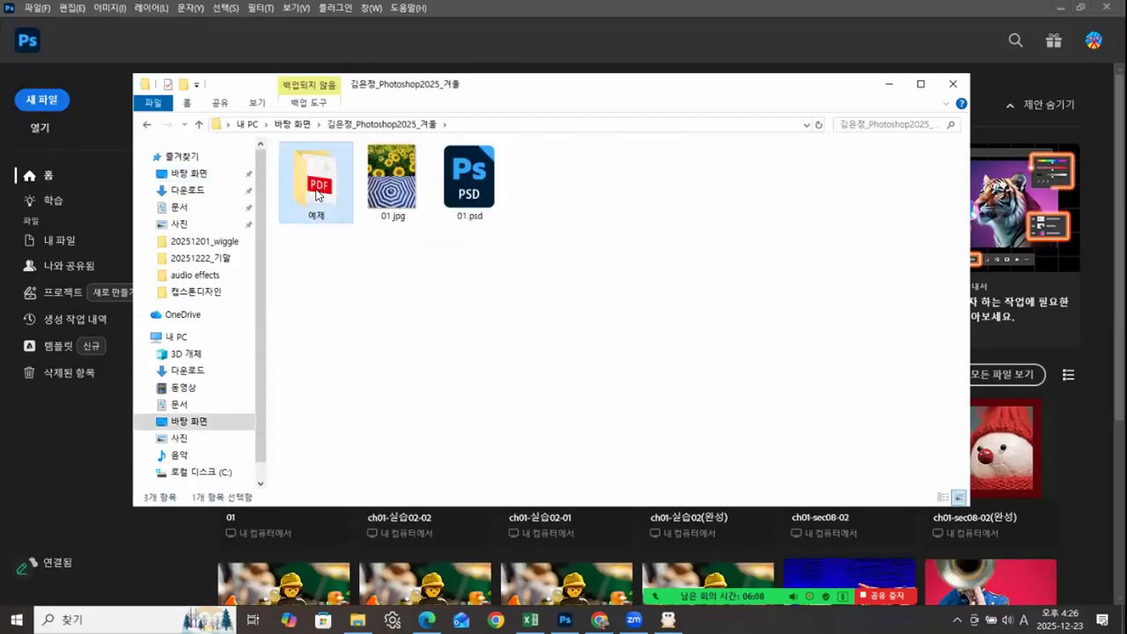
right_click(318, 223)
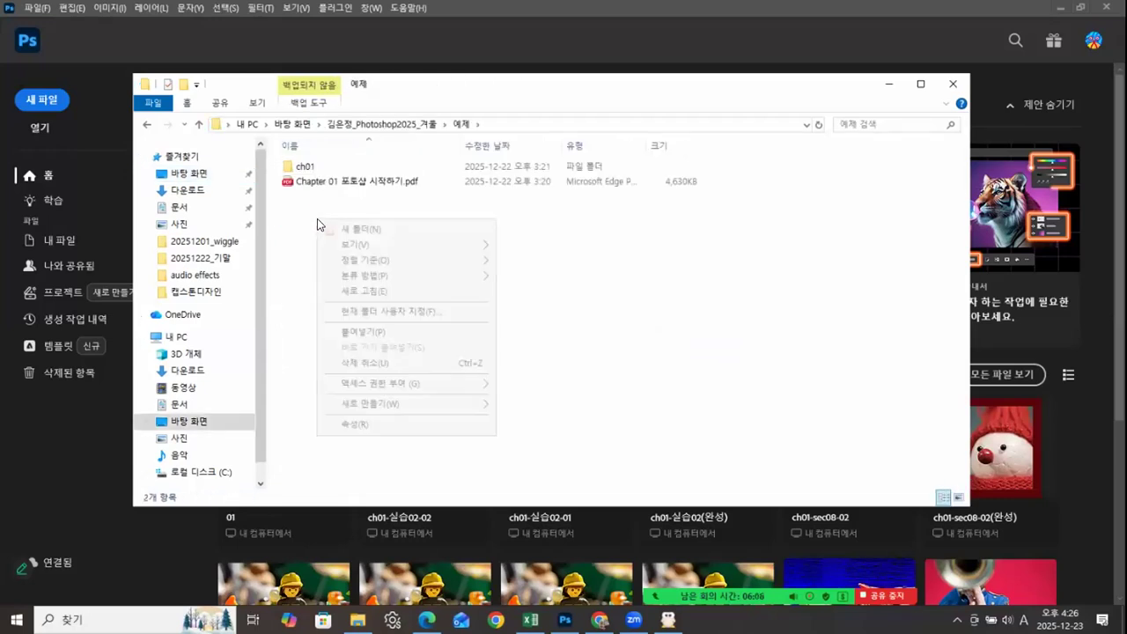
left_click(388, 333)
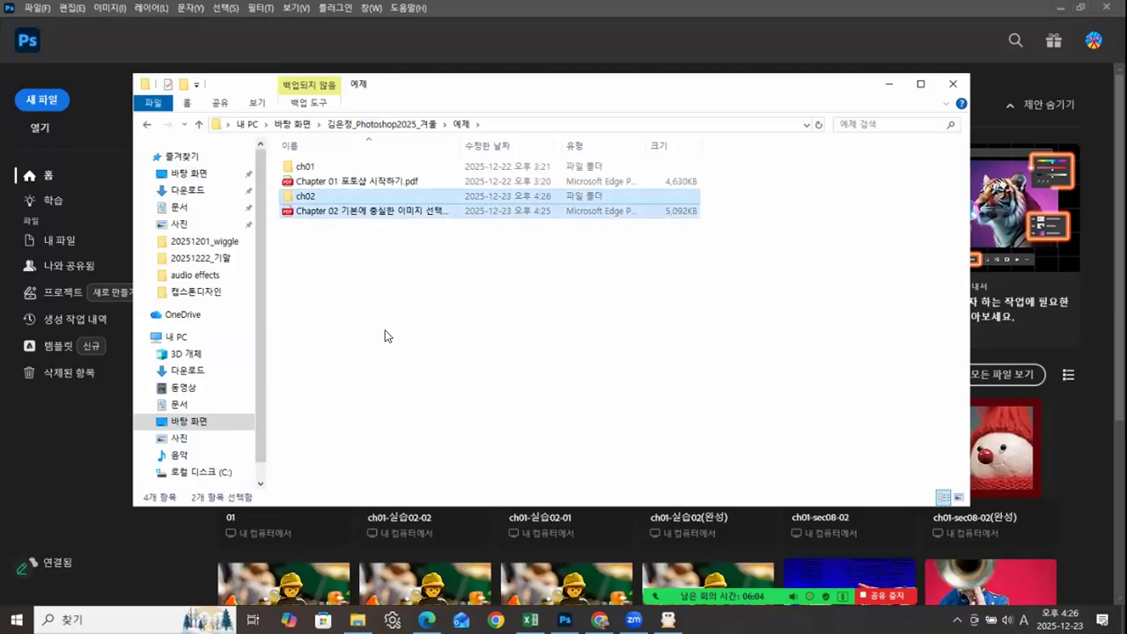
Step: Look over the example files in the ch02 folder and return to the 예제 folder
left_click(310, 197)
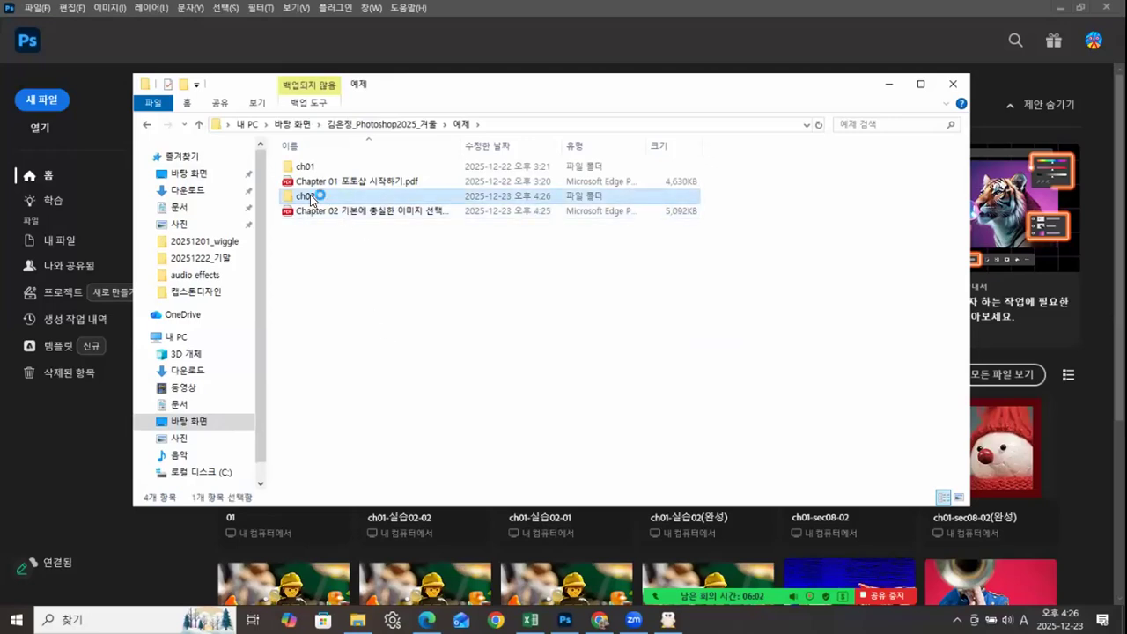
double_click(310, 197)
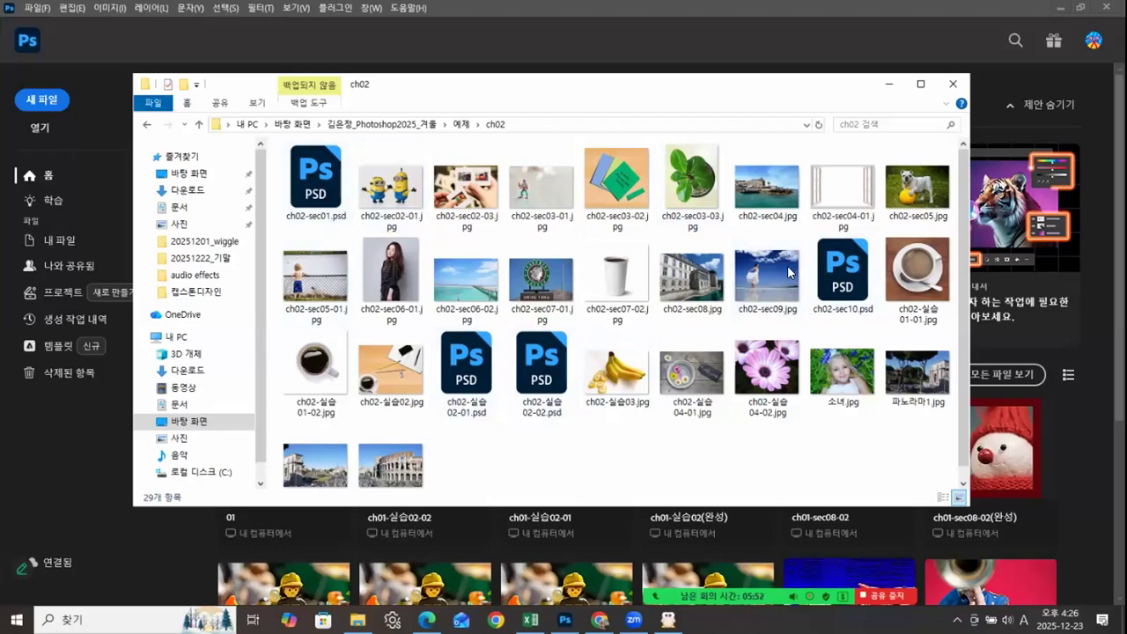
left_click(147, 126)
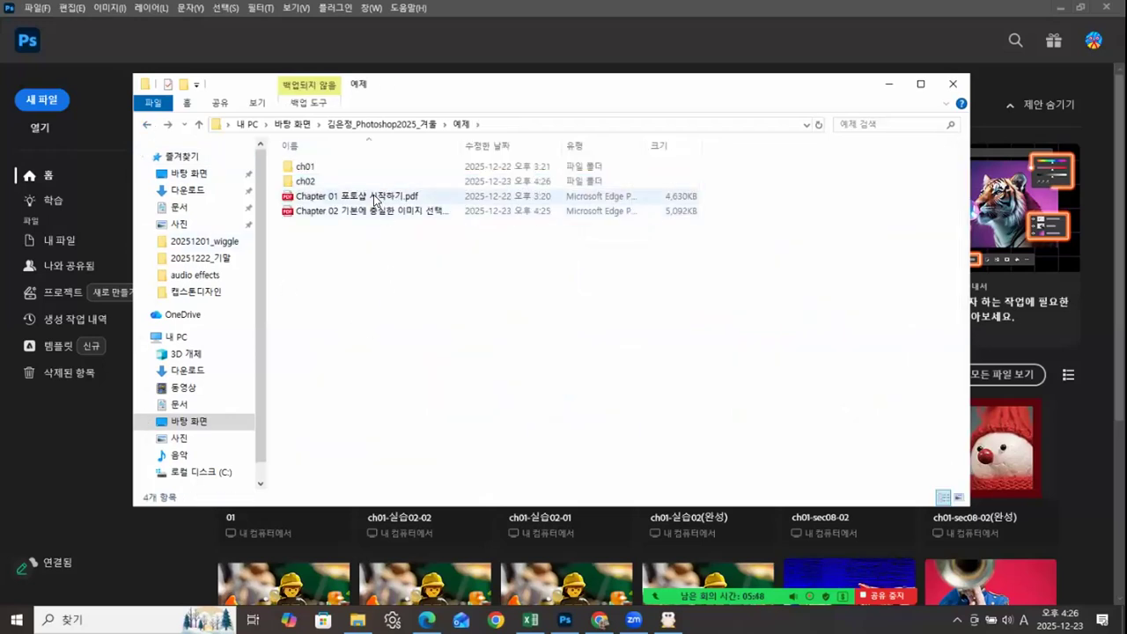
Step: Open Chapter 01 포토샵 시작하기.pdf from the 예제 folder and maximize its window
left_click(373, 195)
double_click(373, 194)
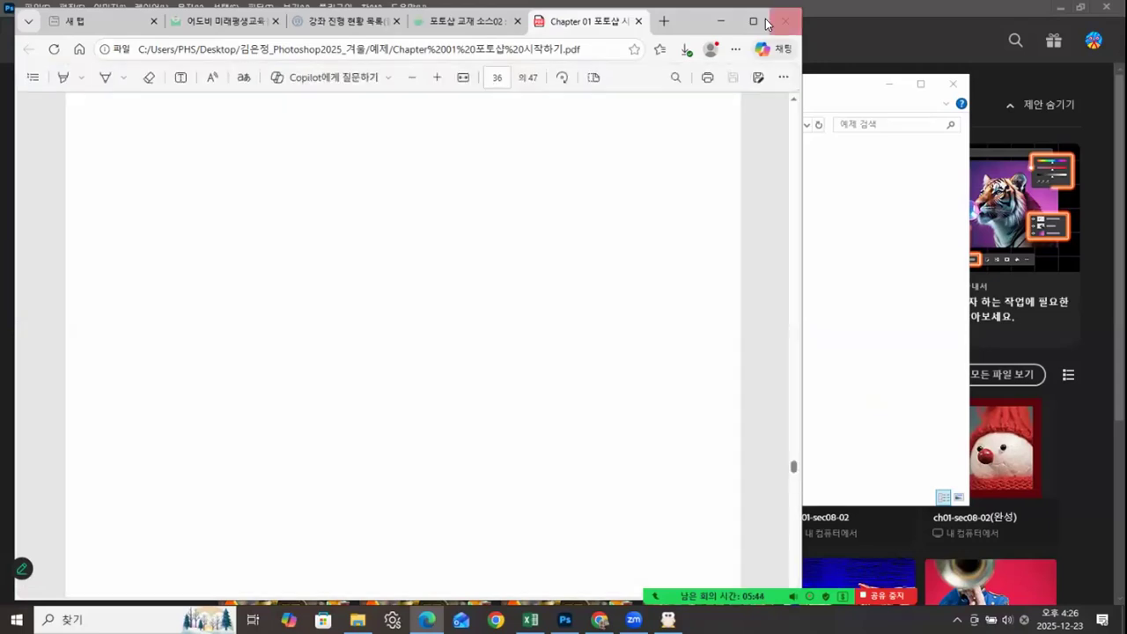
left_click(754, 22)
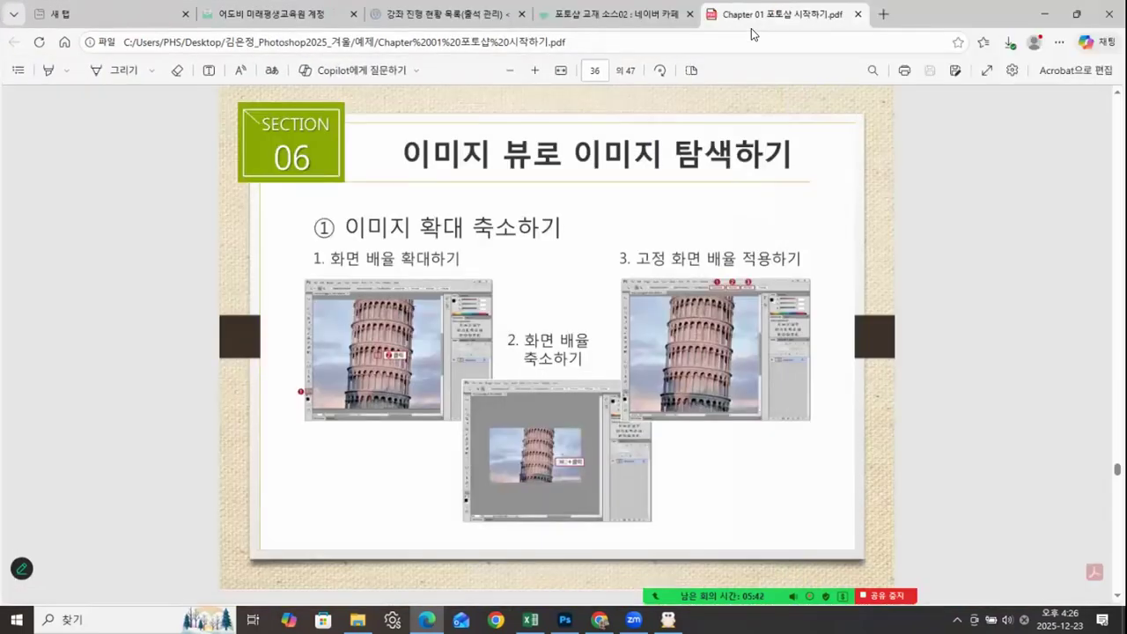
Step: Look through the PDF's Section 04 to 06 slides for the Section 05 page on file formats, 파일 형식 이해하기
scroll(841, 276, "up", 5)
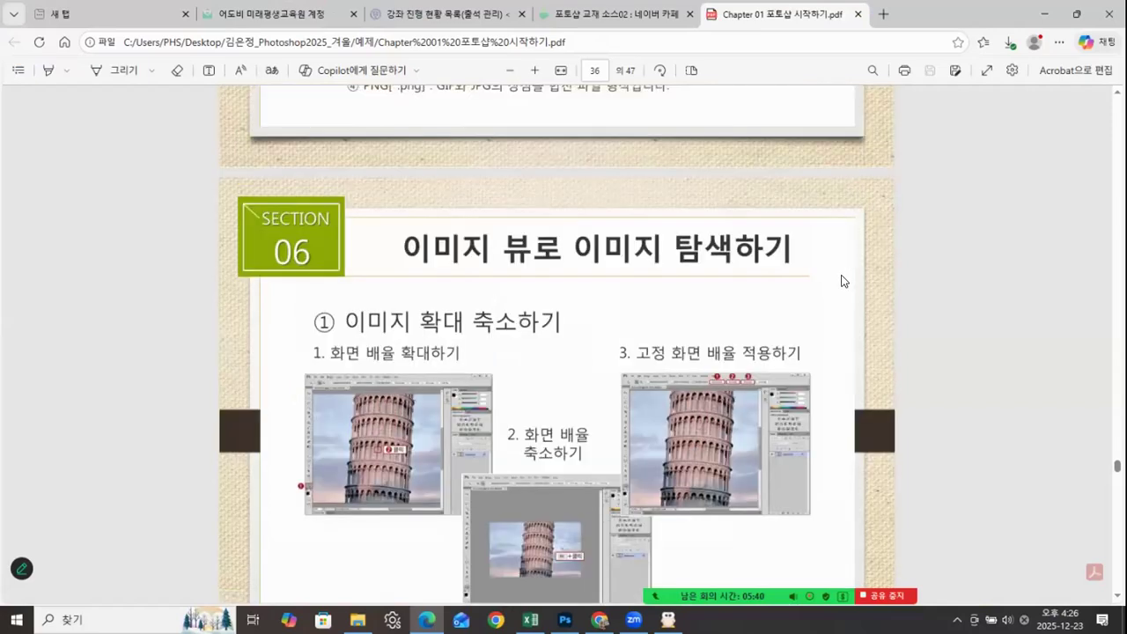
scroll(836, 264, "up", 10)
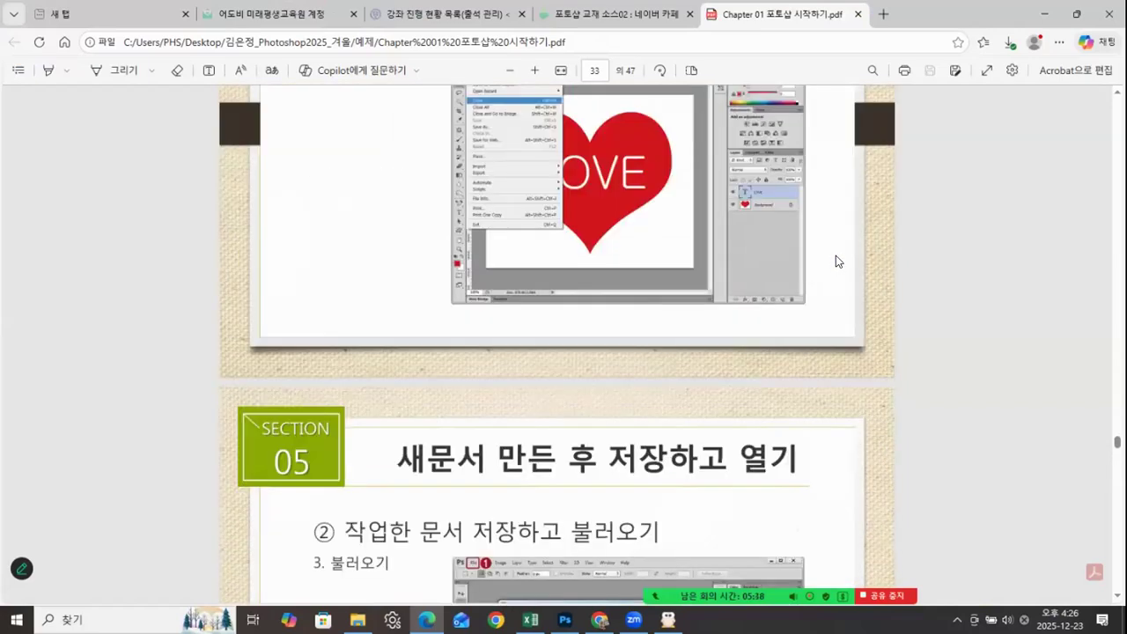
scroll(836, 261, "up", 10)
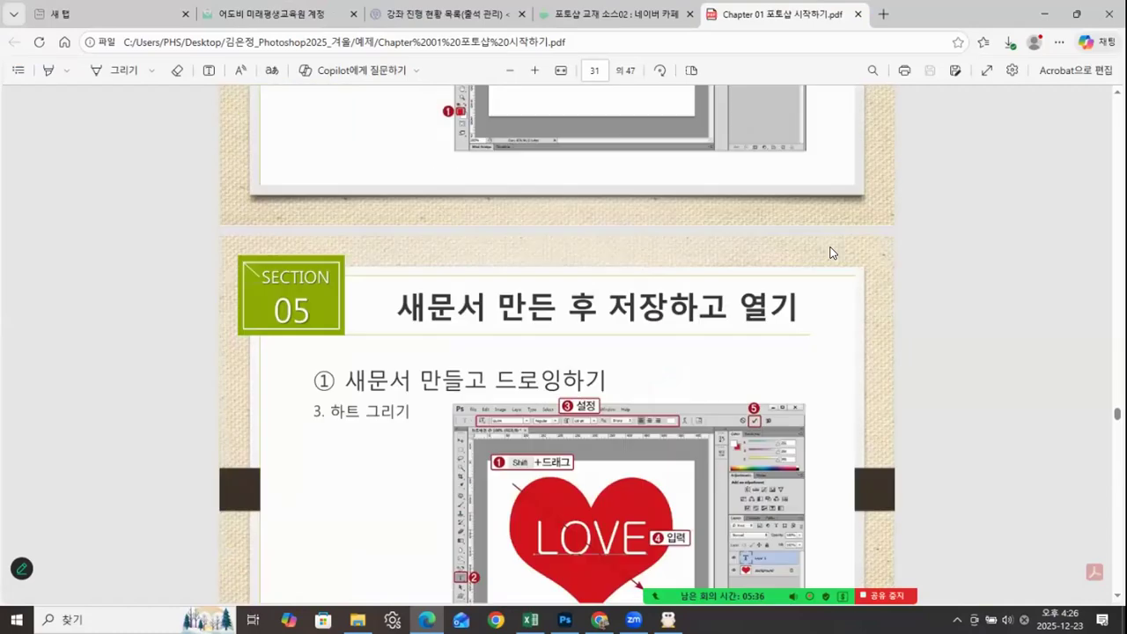
scroll(826, 244, "up", 10)
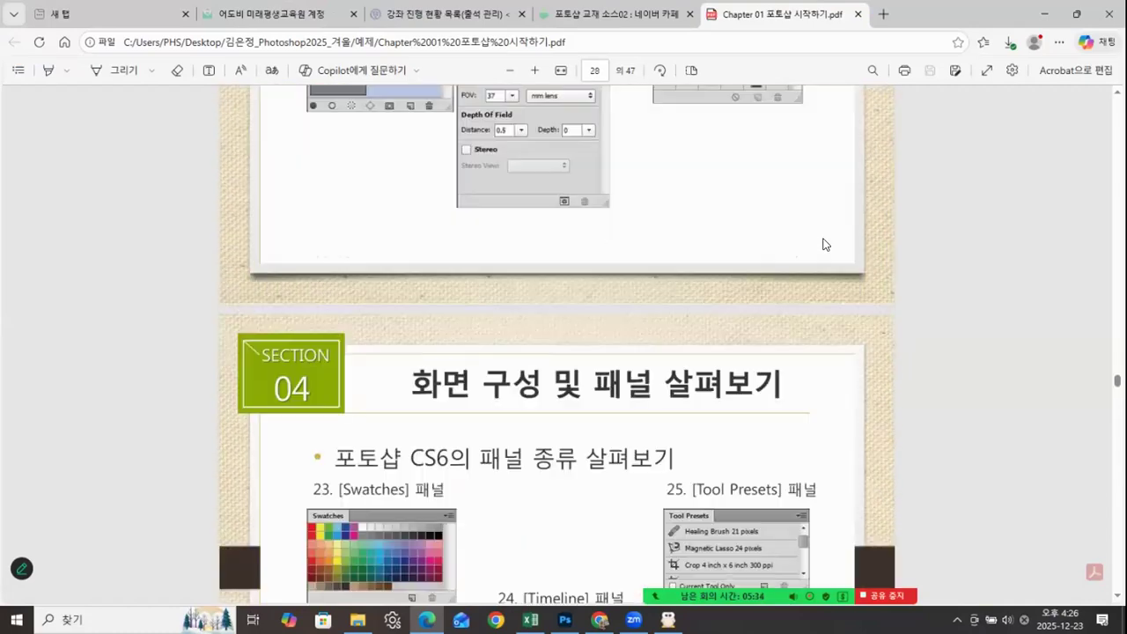
scroll(825, 234, "up", 4)
scroll(821, 231, "down", 7)
scroll(815, 247, "down", 10)
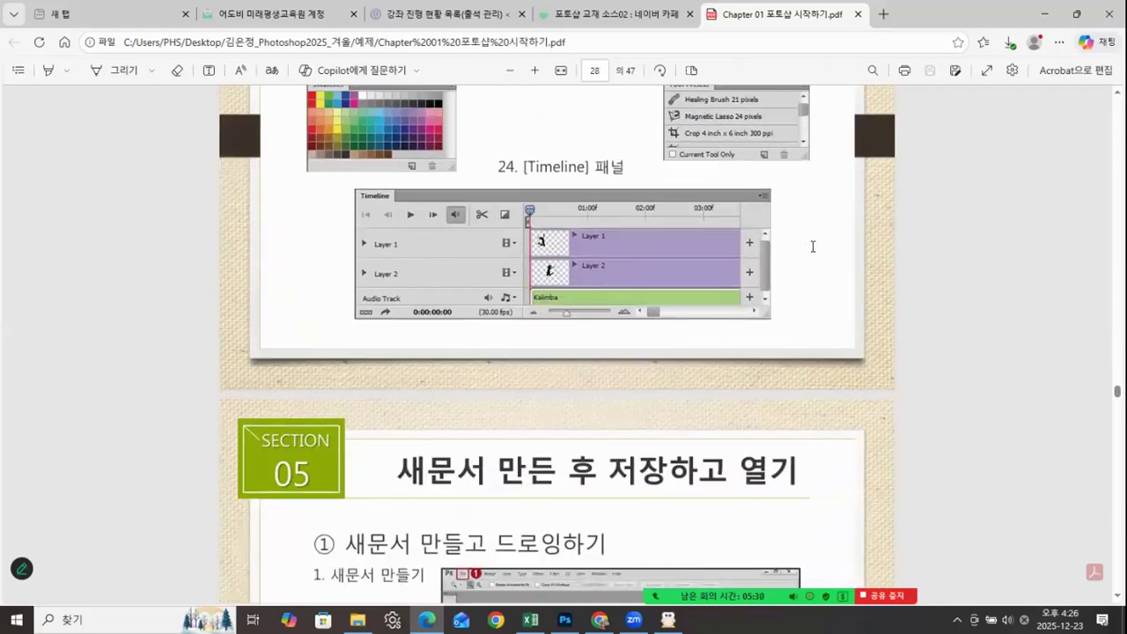
scroll(813, 247, "down", 10)
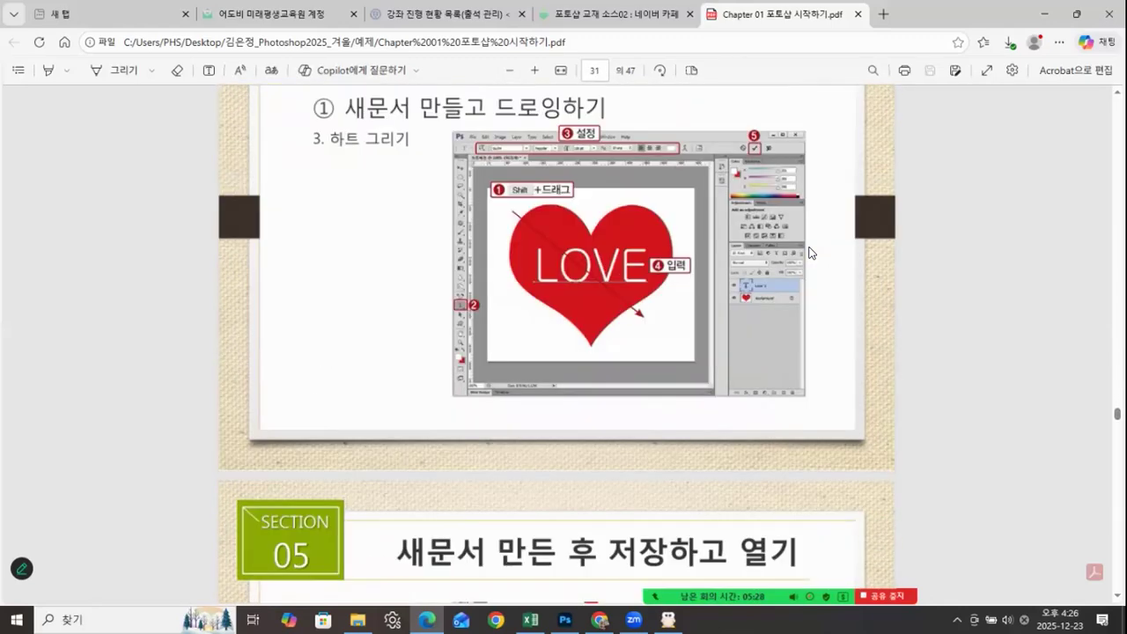
scroll(812, 253, "down", 5)
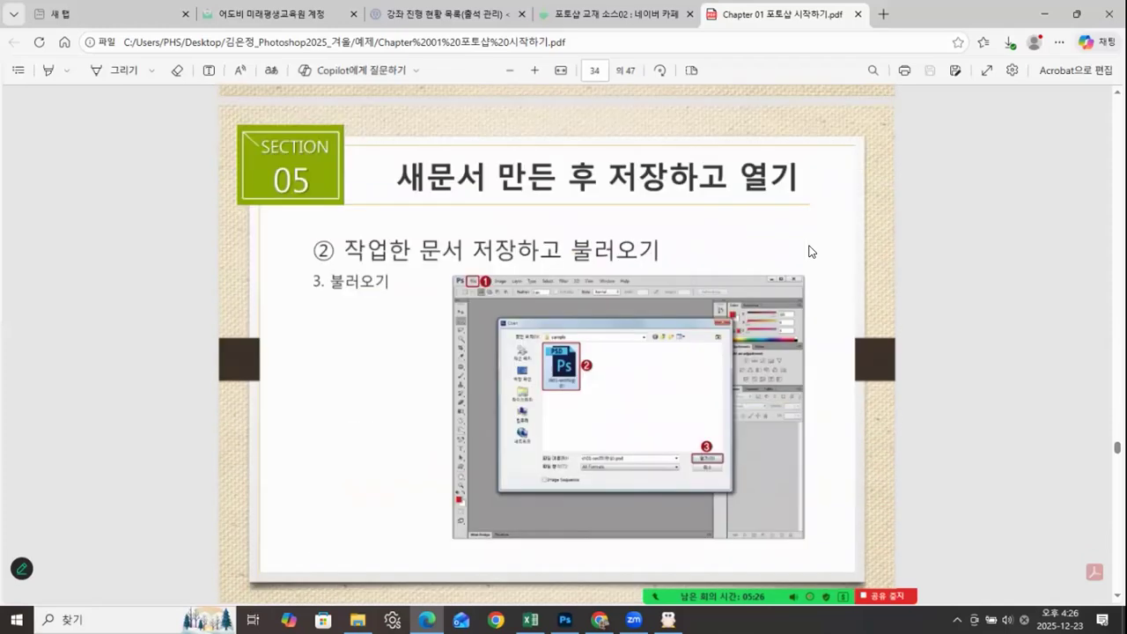
scroll(812, 252, "down", 5)
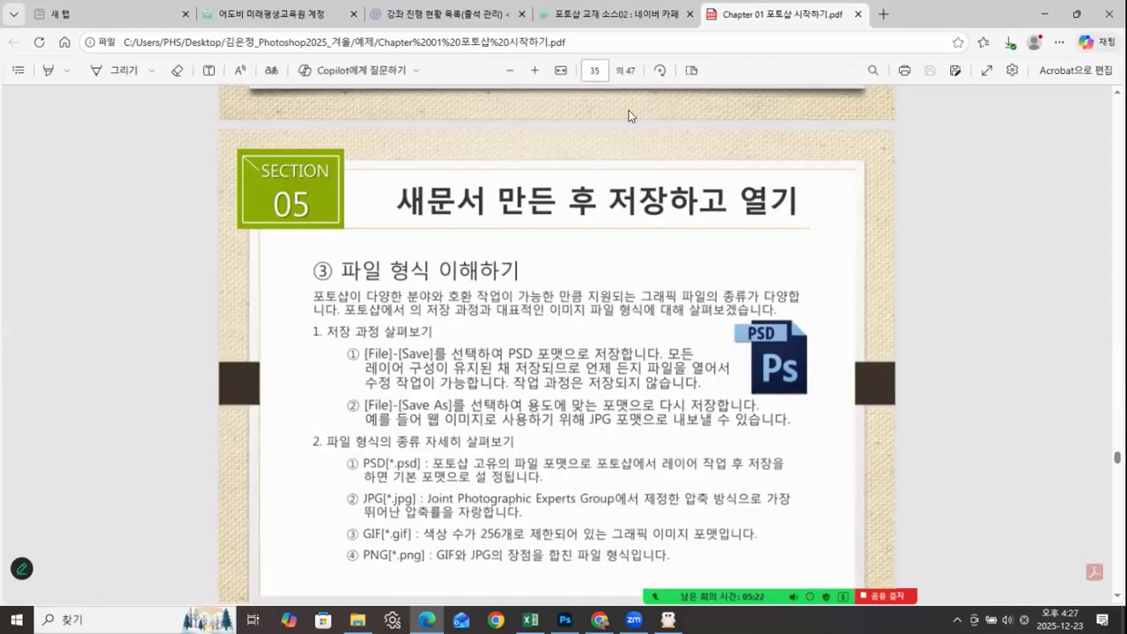
scroll(927, 429, "down", 1)
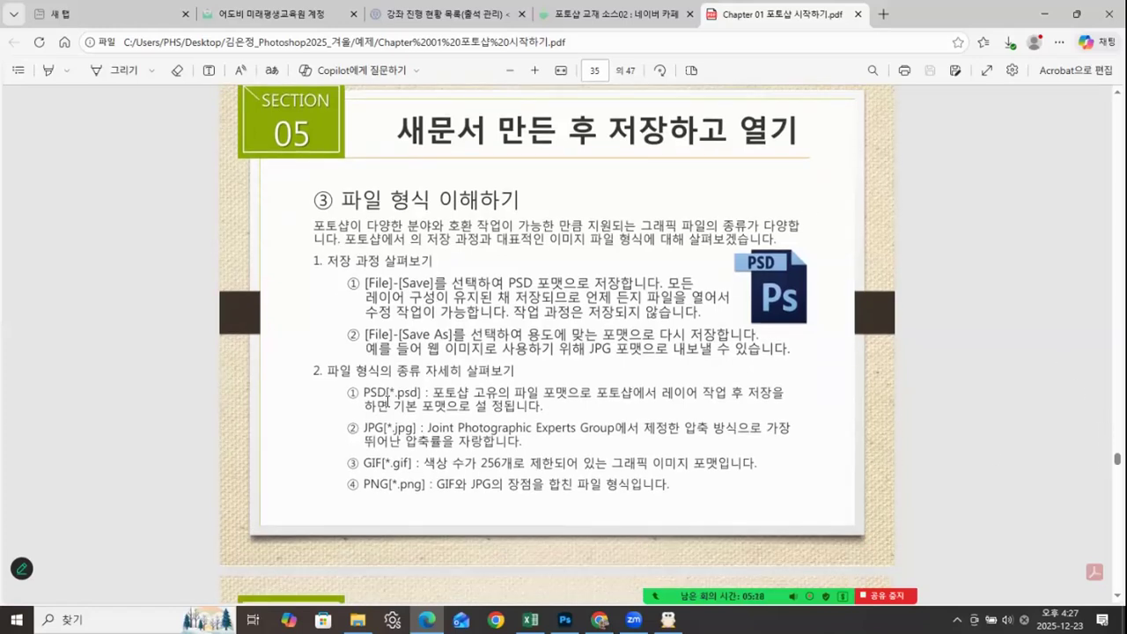
Step: Look at the file types in the ch01 example folder and return to the Chapter 01 PDF
left_click(358, 620)
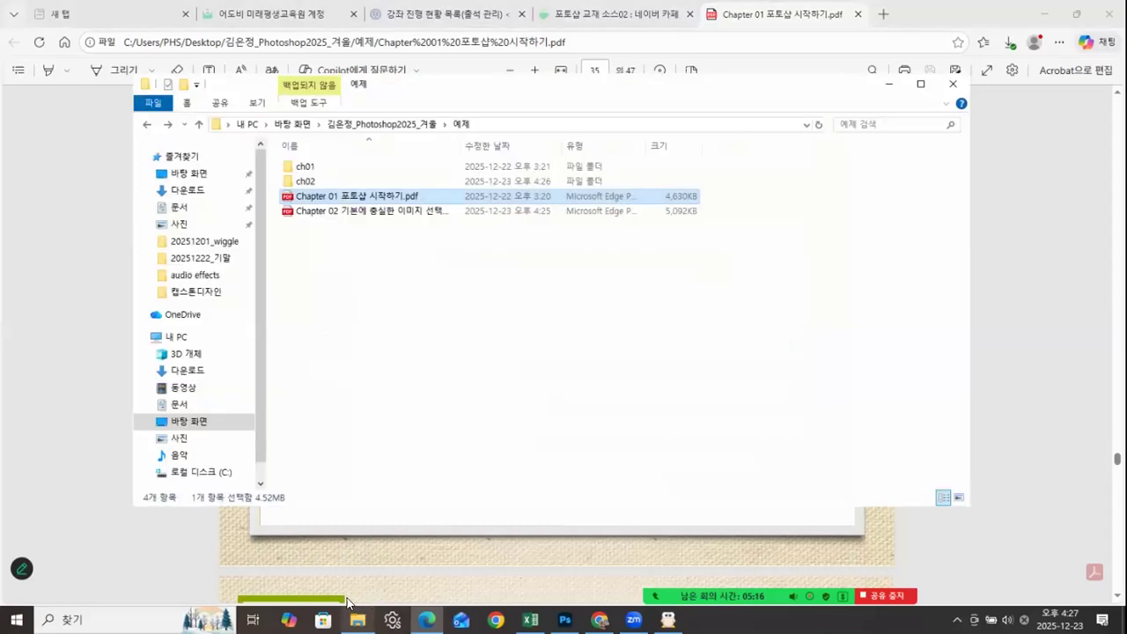
double_click(306, 167)
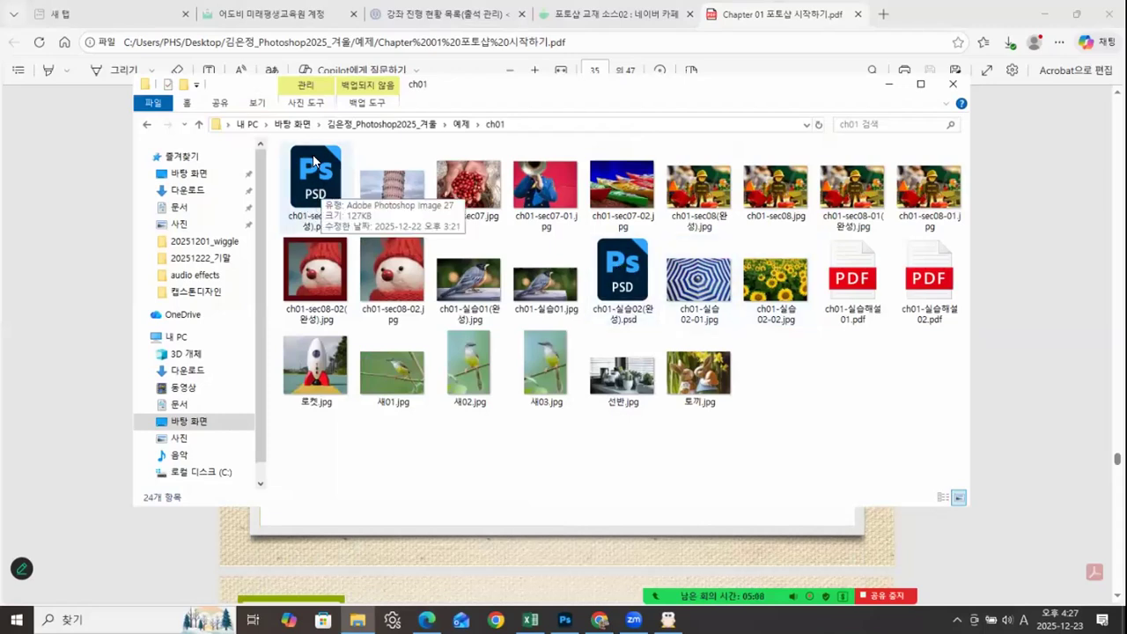
left_click(887, 85)
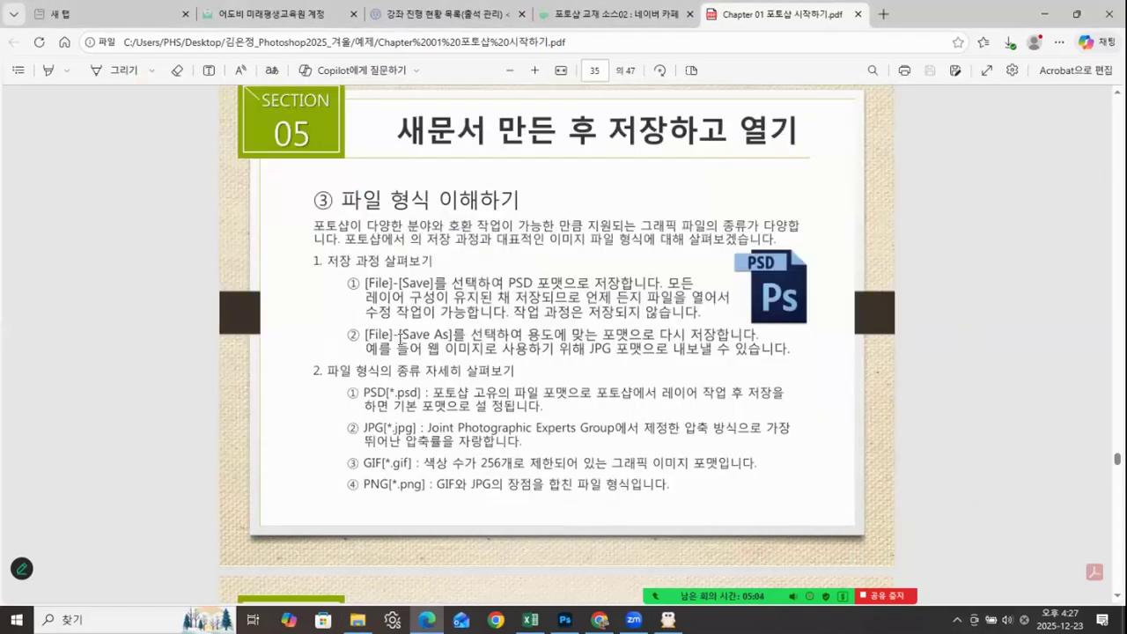
Step: Read the PSD entry on the file formats page, marking its description, the words 레이어 작업 후, and the format name
left_click_drag(429, 392, 570, 400)
left_click(666, 392)
left_click_drag(696, 396, 745, 396)
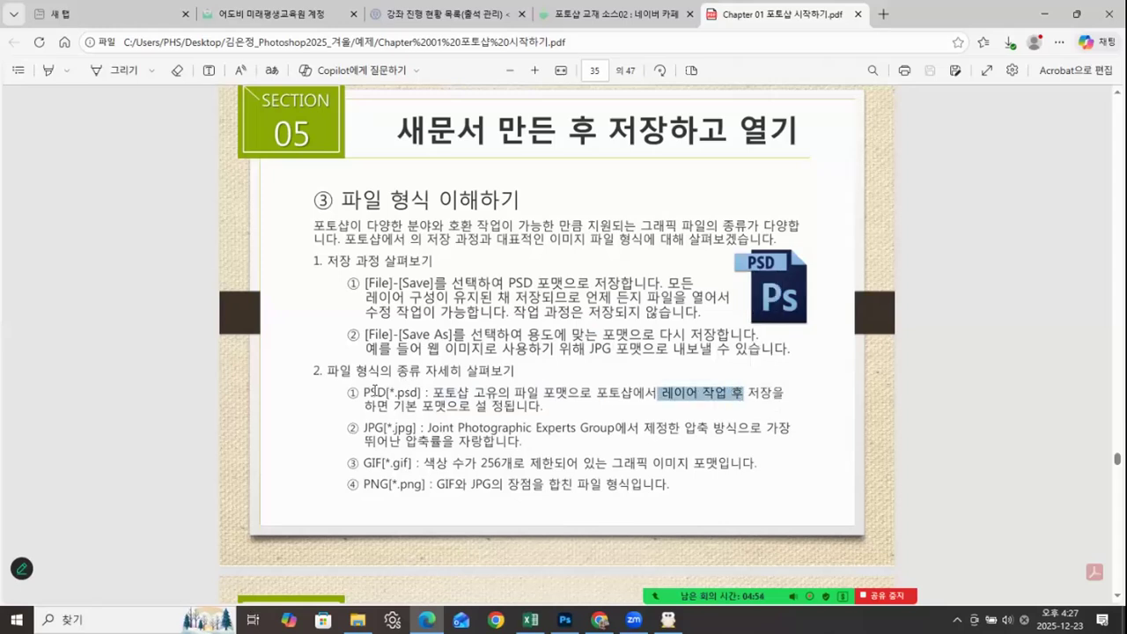
left_click_drag(362, 392, 385, 393)
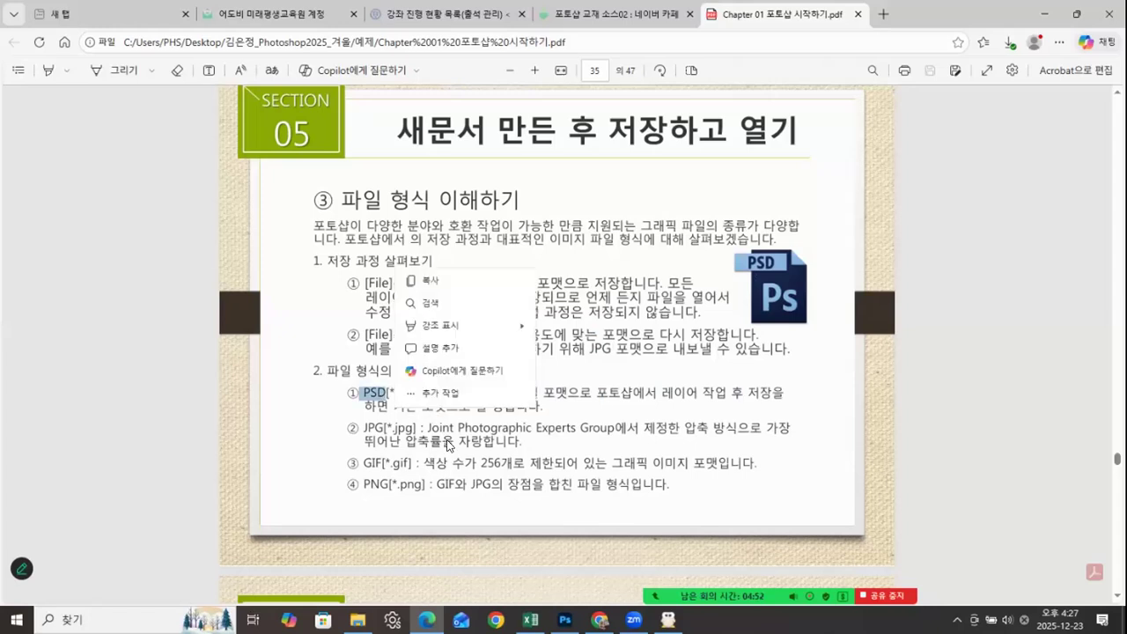
left_click(358, 620)
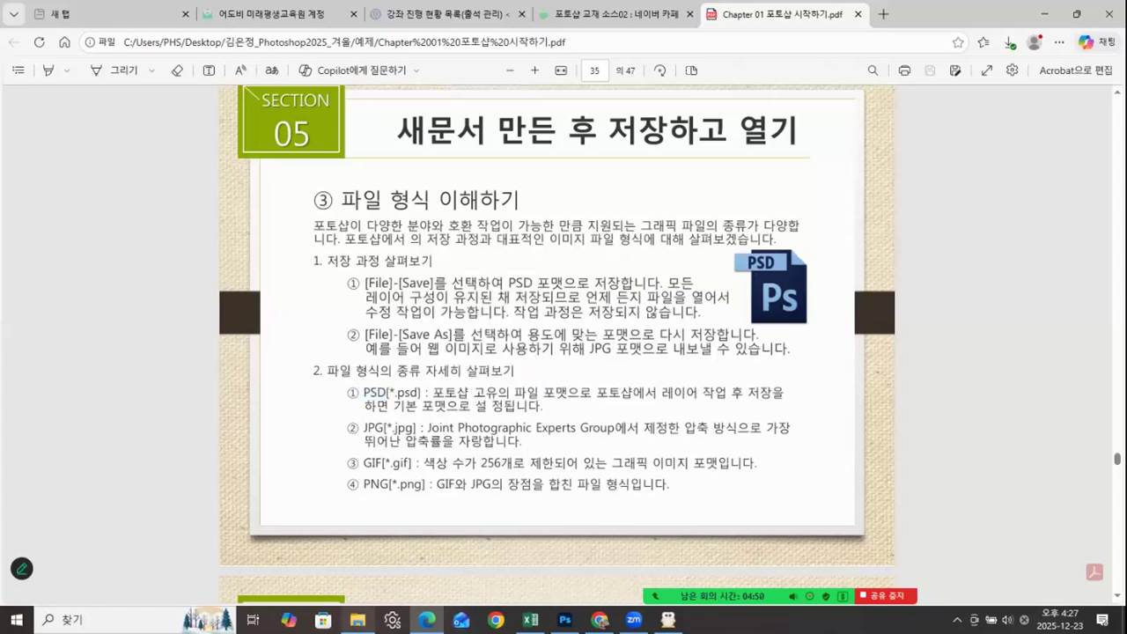
left_click(993, 363)
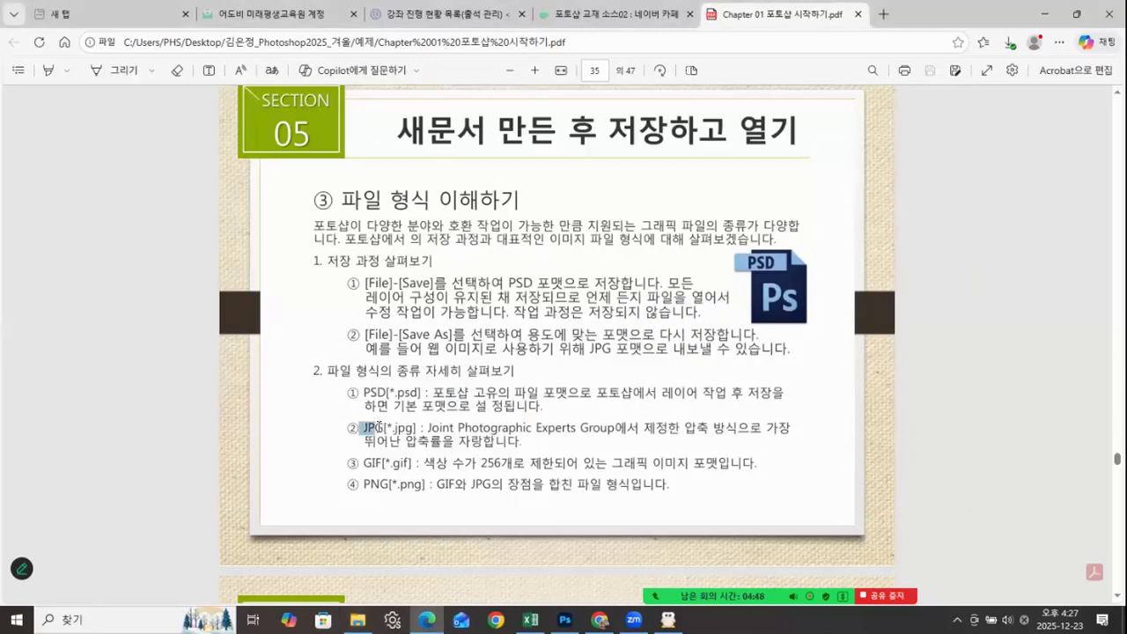
Step: Read the JPG and GIF entries on the file formats page, selecting JPG, the words Joint Photographic Experts Group, and GIF
left_click_drag(361, 427, 385, 429)
left_click(685, 426)
left_click_drag(424, 429, 614, 425)
left_click(569, 444)
left_click_drag(359, 463, 381, 466)
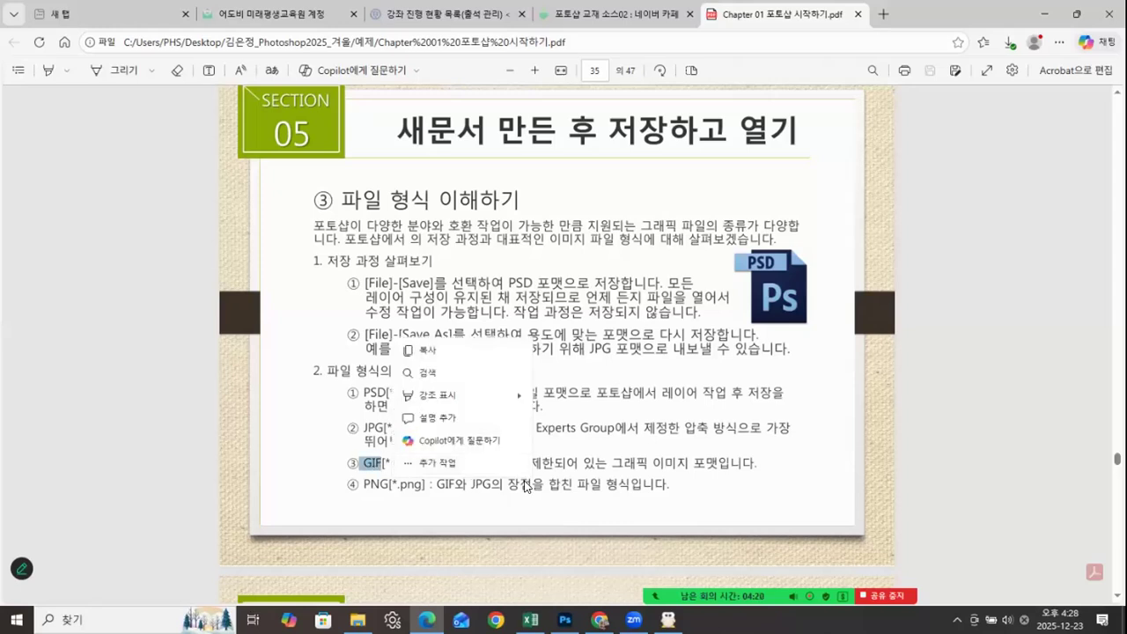
left_click(483, 463)
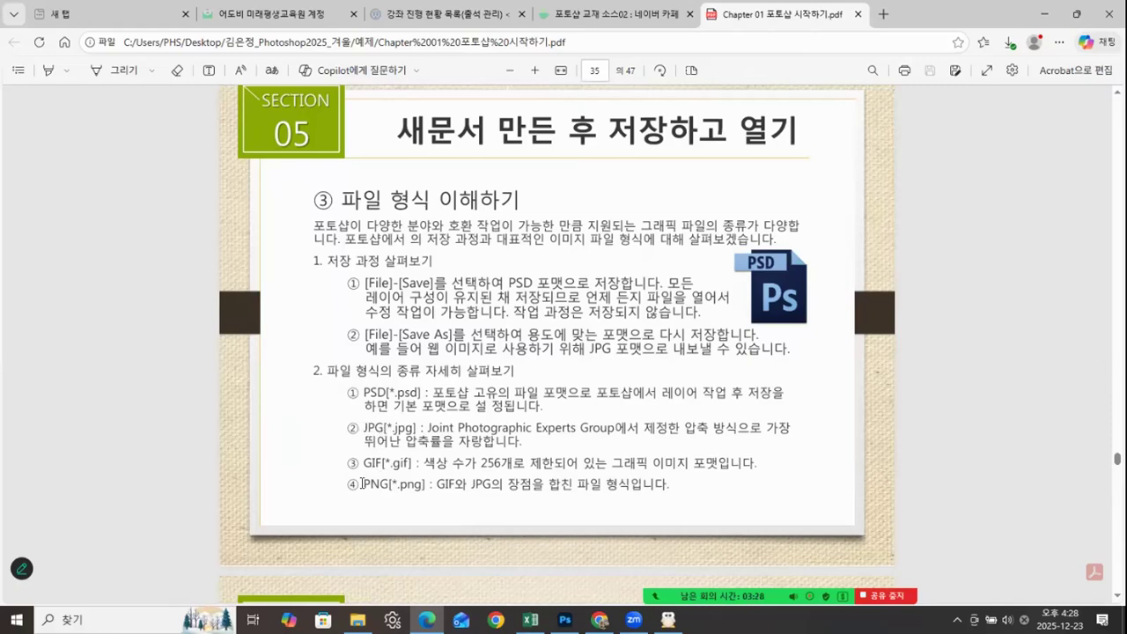
Step: Read the PNG entry, selecting its whole line, and compare the format names PNG[*.png] and JPG[*.jpg] by selecting each
left_click_drag(435, 467, 503, 476)
triple_click(503, 481)
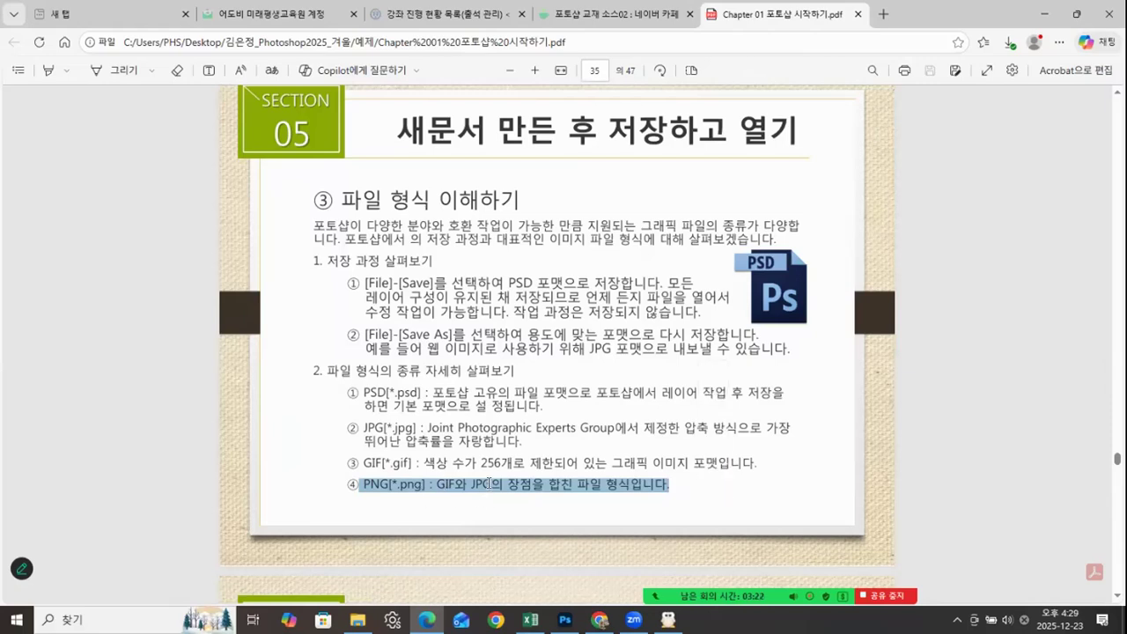
left_click(444, 506)
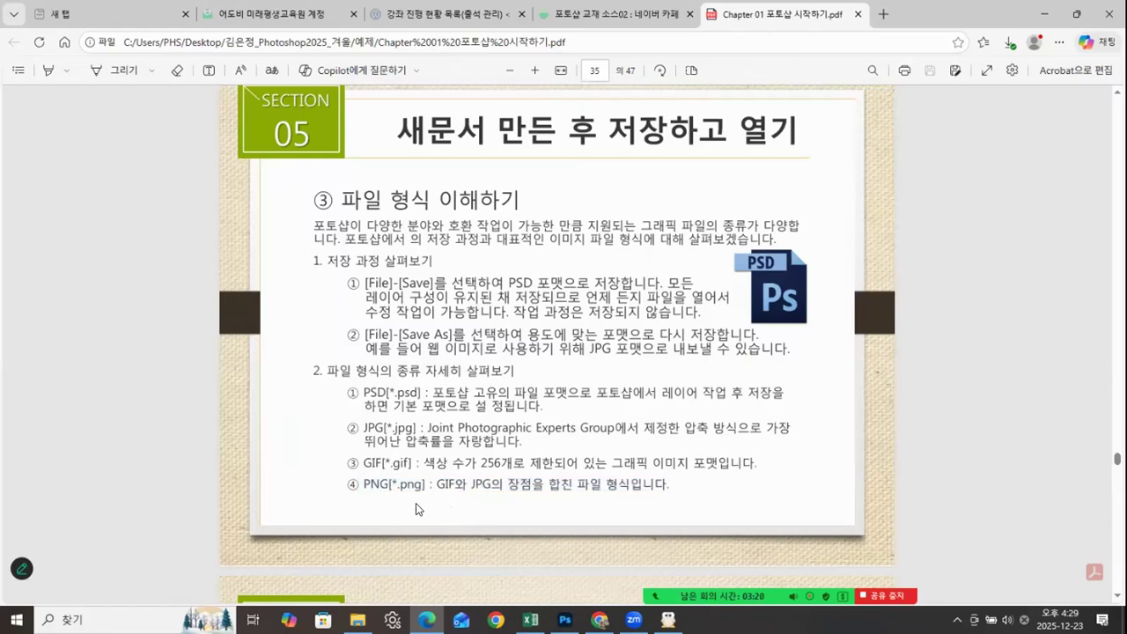
left_click_drag(361, 484, 430, 484)
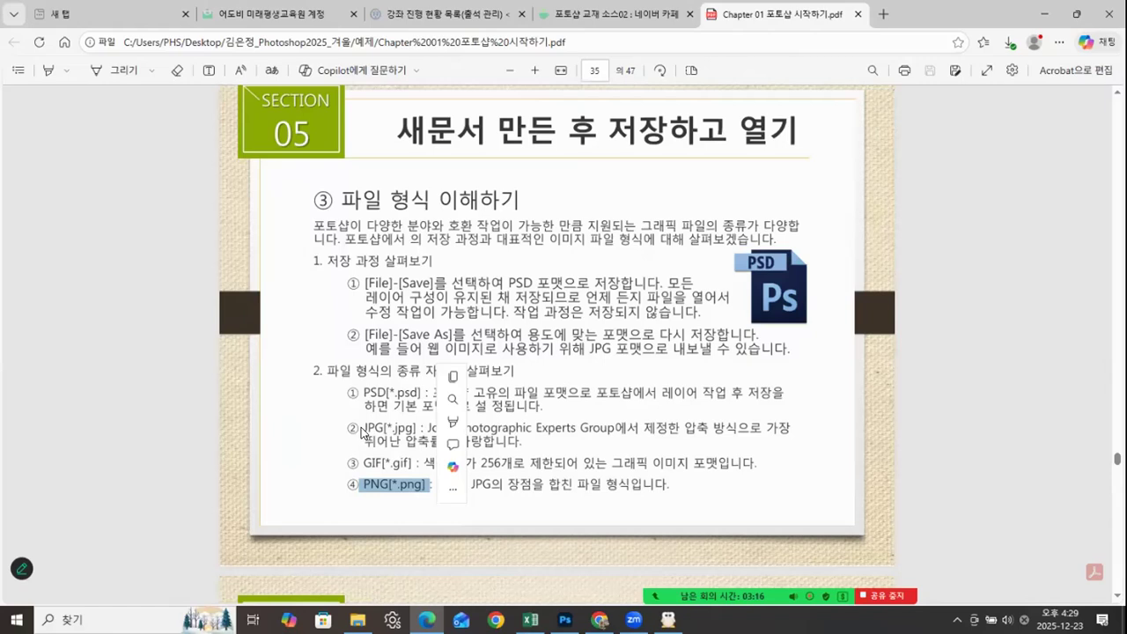
left_click_drag(363, 432, 416, 429)
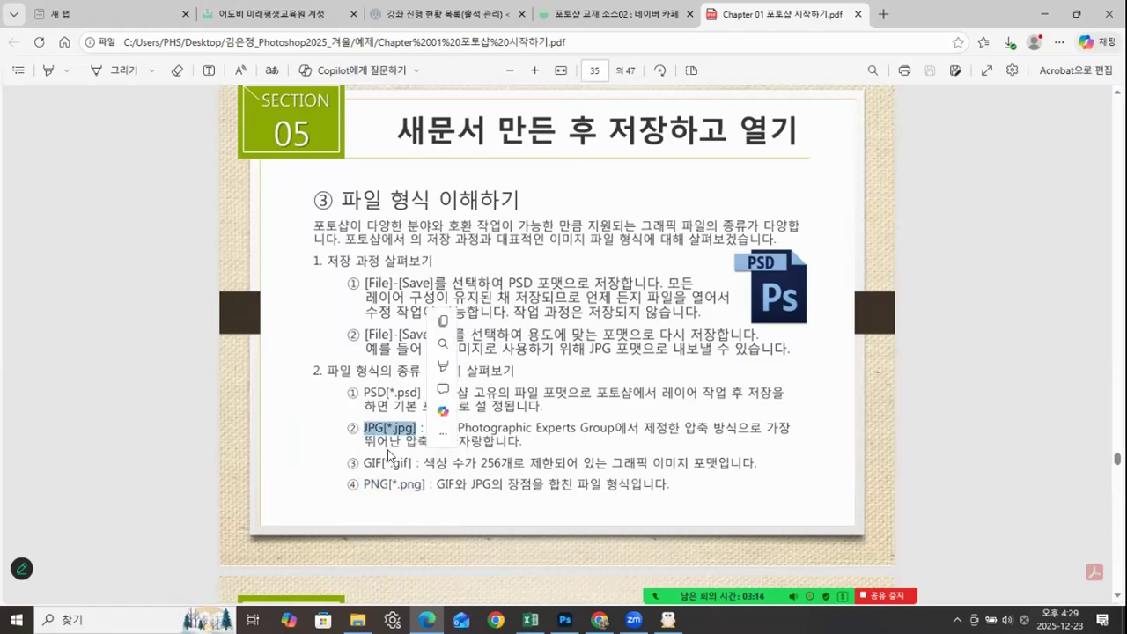
left_click_drag(367, 487, 429, 493)
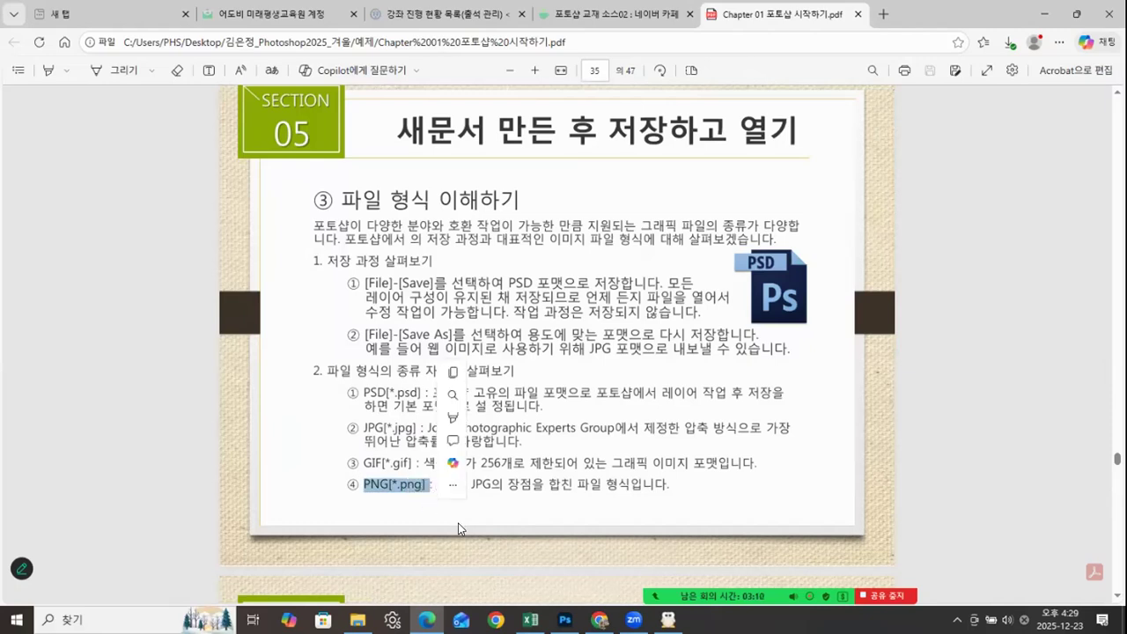
left_click(374, 489)
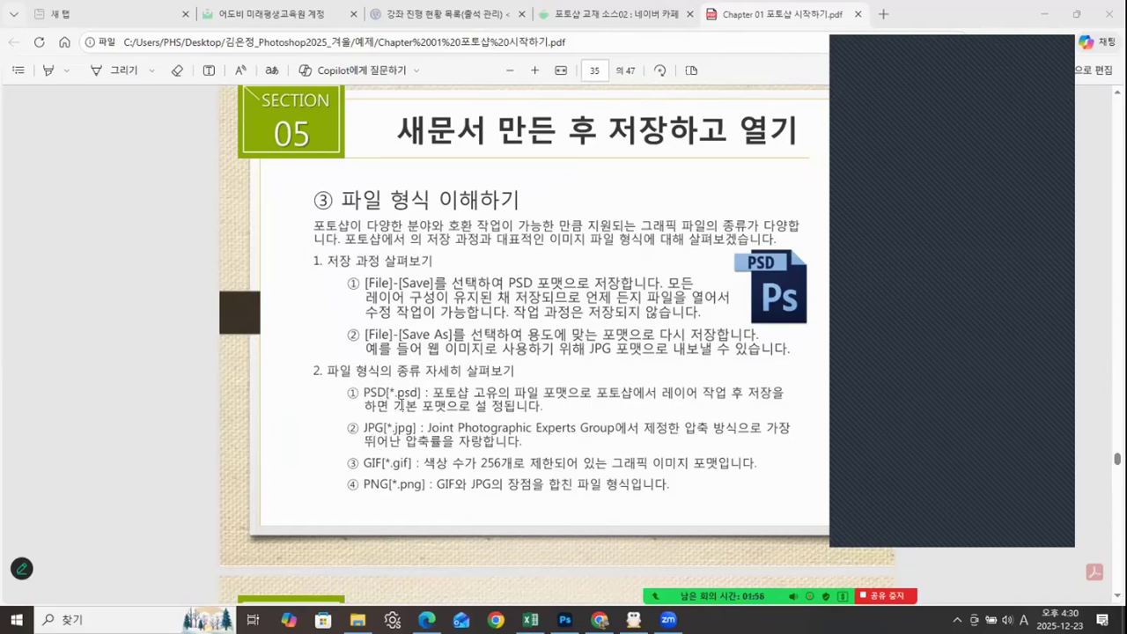
Step: Look through the following slides as far as the Section 08 page on comparing image sizes, 이미지 크기 비교하기
left_click(688, 494)
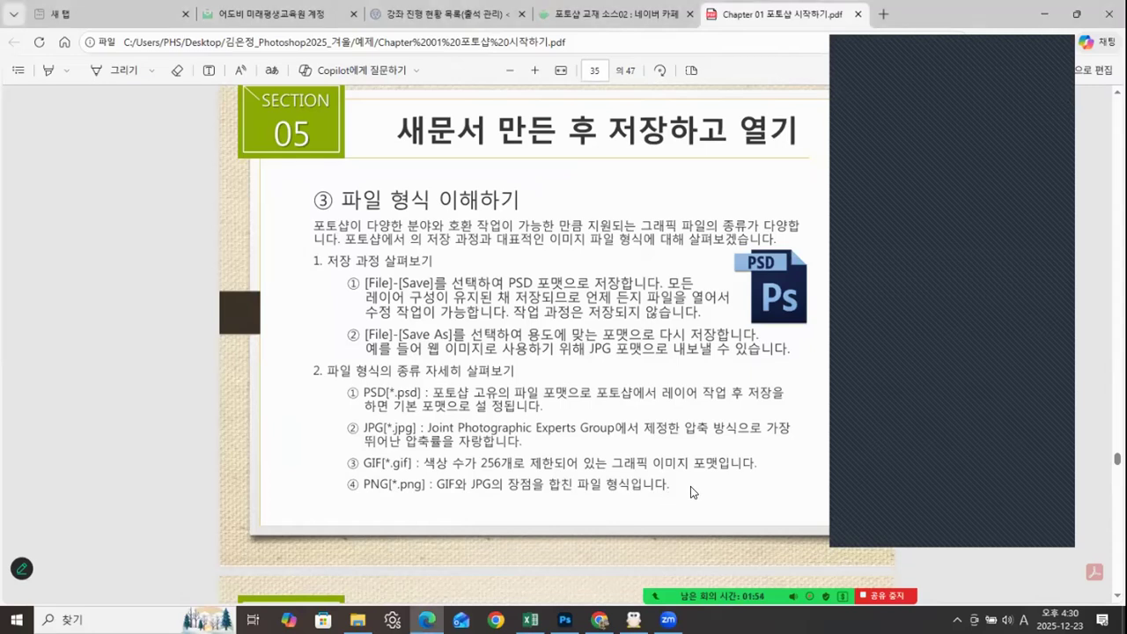
scroll(691, 486, "down", 5)
scroll(691, 486, "down", 15)
scroll(690, 490, "down", 15)
scroll(687, 483, "down", 8)
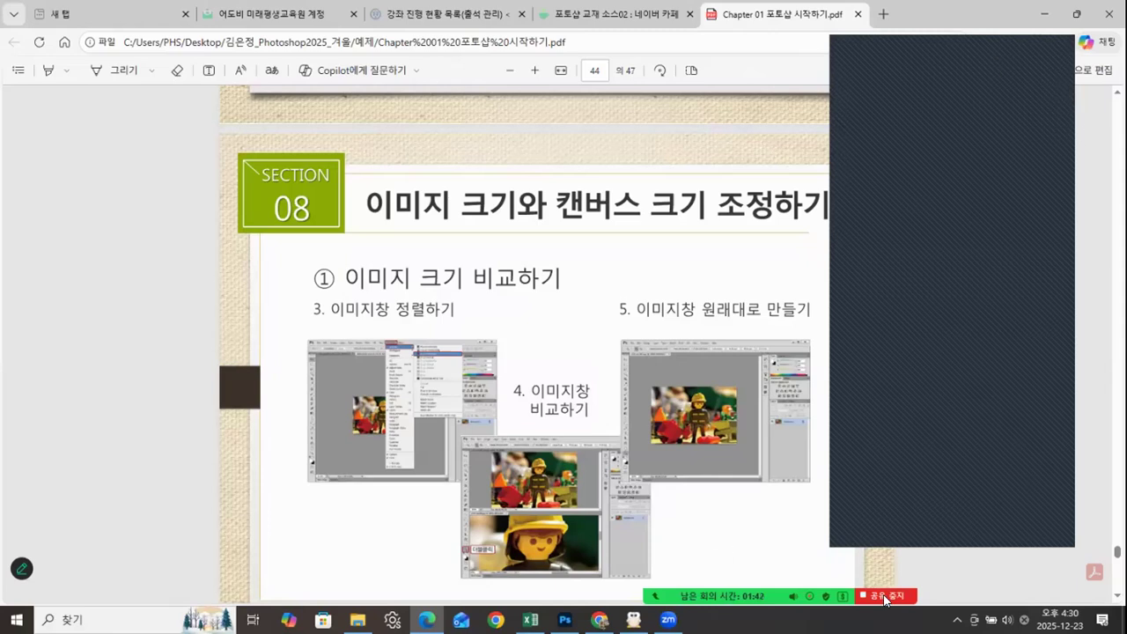
mouse_move(885, 599)
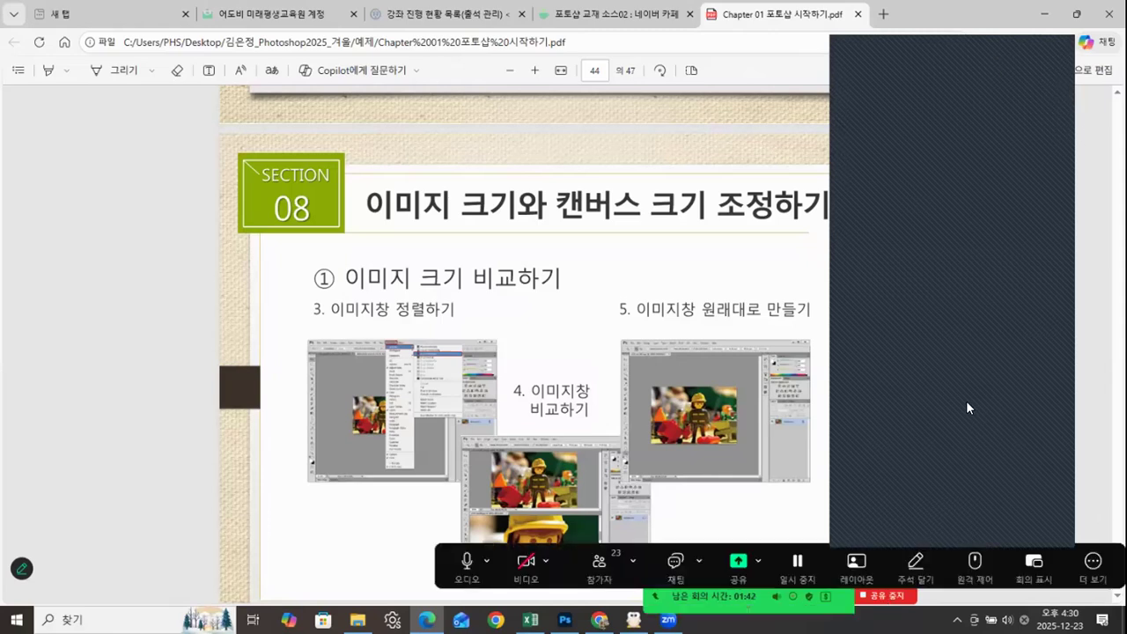